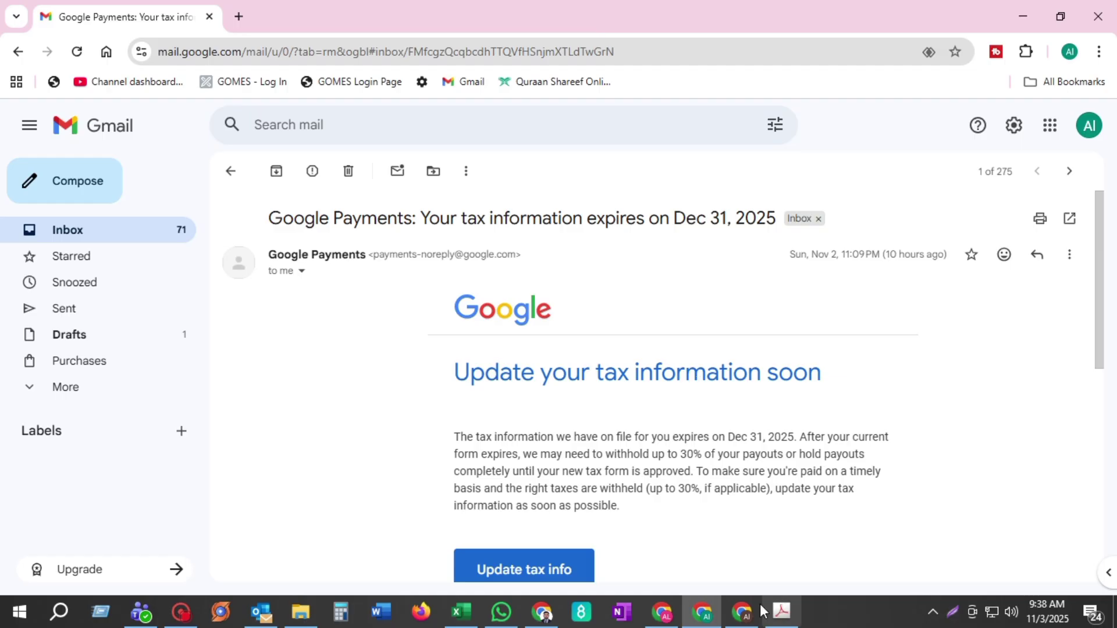
- View the AdSense payments page, and open the tax info update link from the Google Payments email in Gmail
{"action": "left_click", "coordinate": [742, 611]}
{"action": "left_click", "coordinate": [143, 18]}
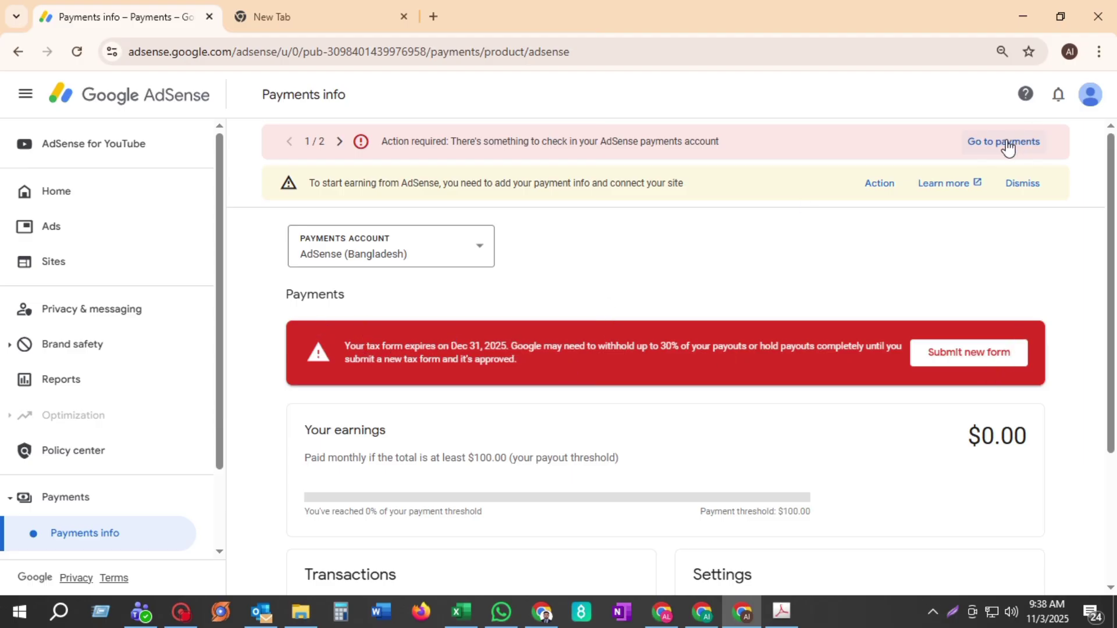
{"action": "left_click", "coordinate": [707, 619]}
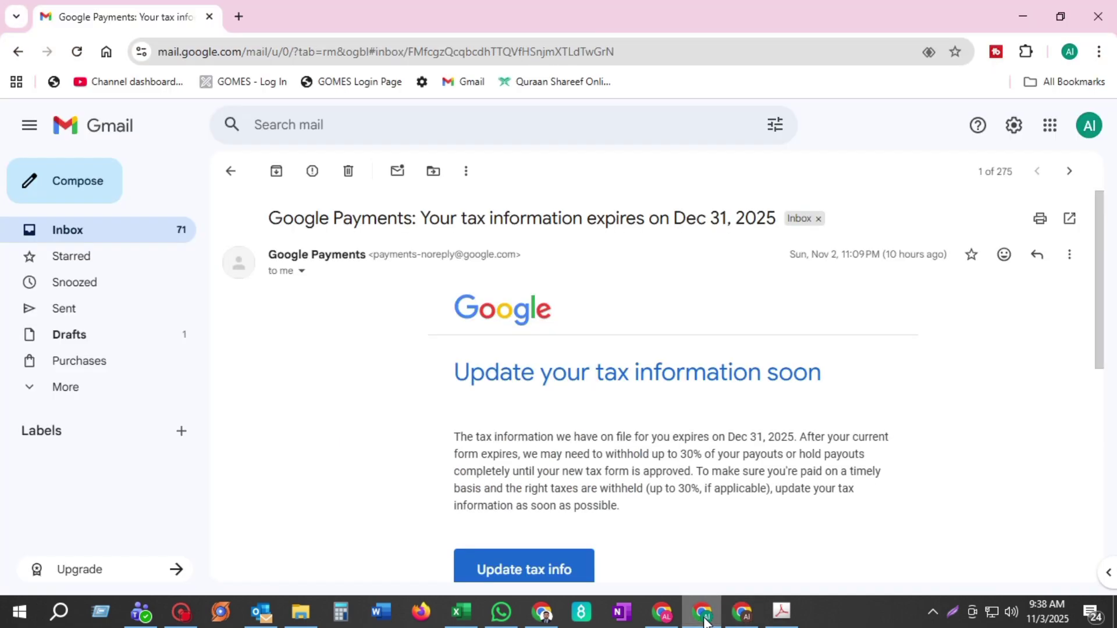
{"action": "left_click", "coordinate": [539, 573]}
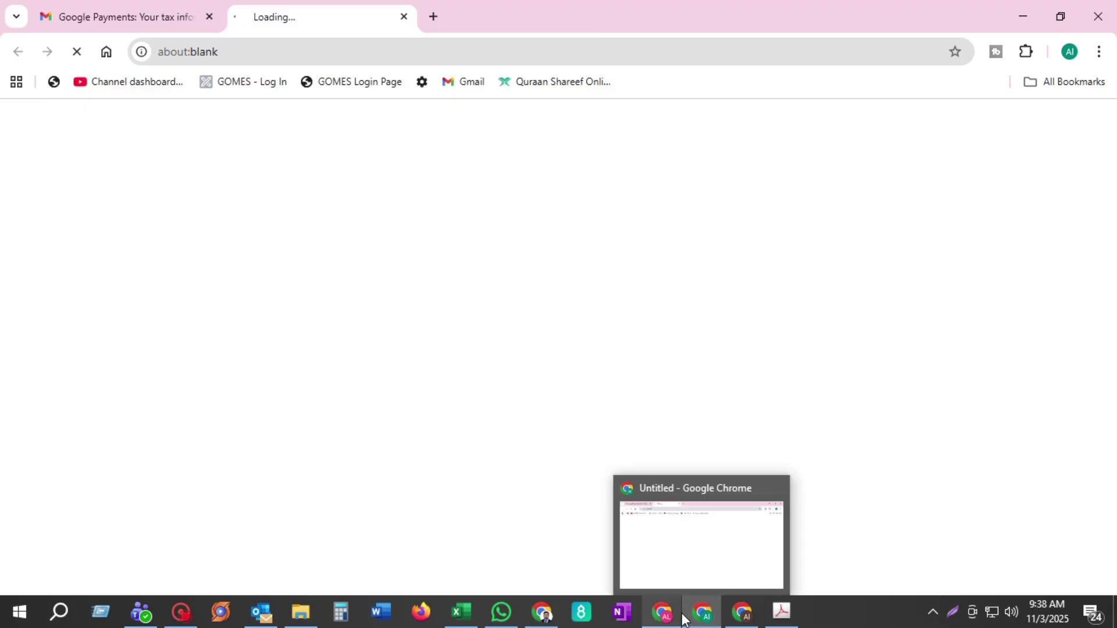
- Compare the AdSense payments page with the Tax Center, and review the submitted W-8BEN form's status and withholding rates
{"action": "mouse_move", "coordinate": [670, 616]}
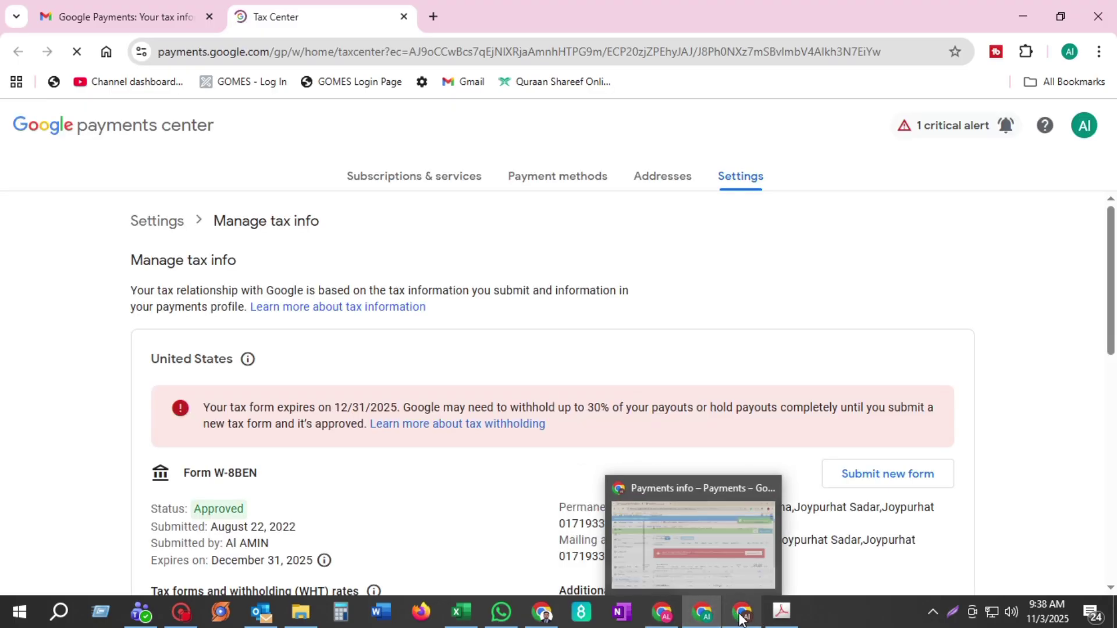
{"action": "left_click", "coordinate": [742, 615]}
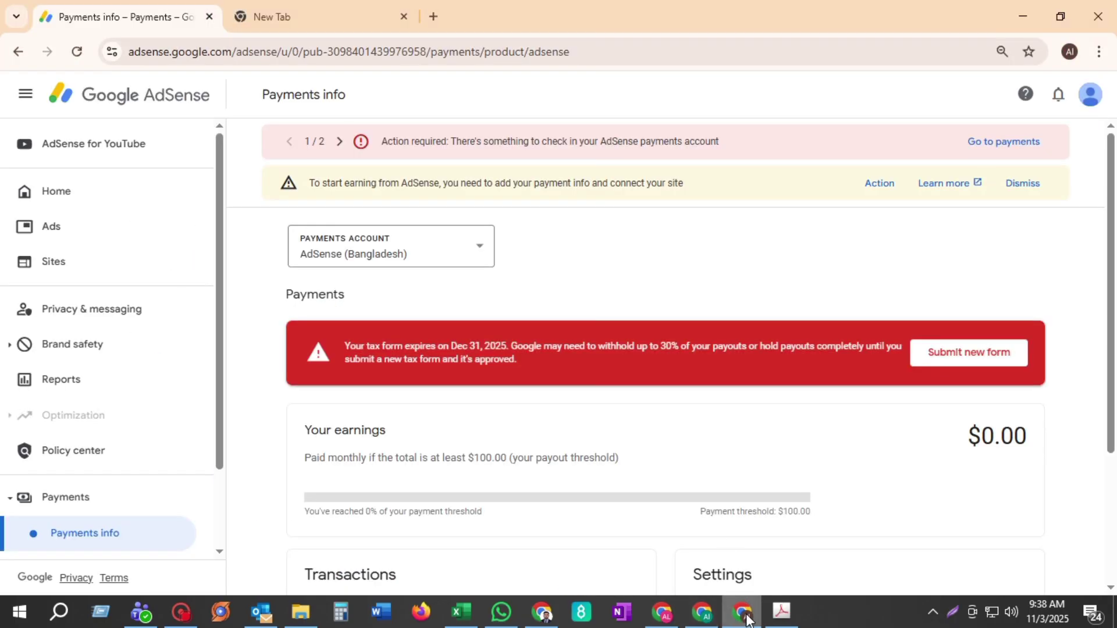
{"action": "left_click", "coordinate": [742, 615]}
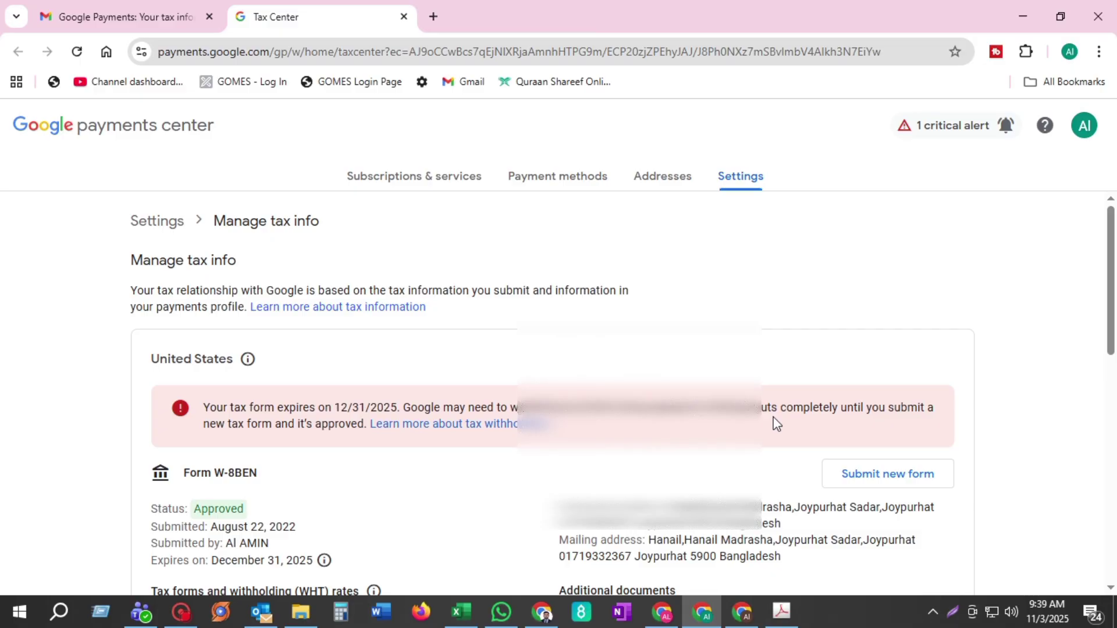
{"action": "scroll", "coordinate": [553, 395], "scroll_direction": "down", "scroll_amount": 2}
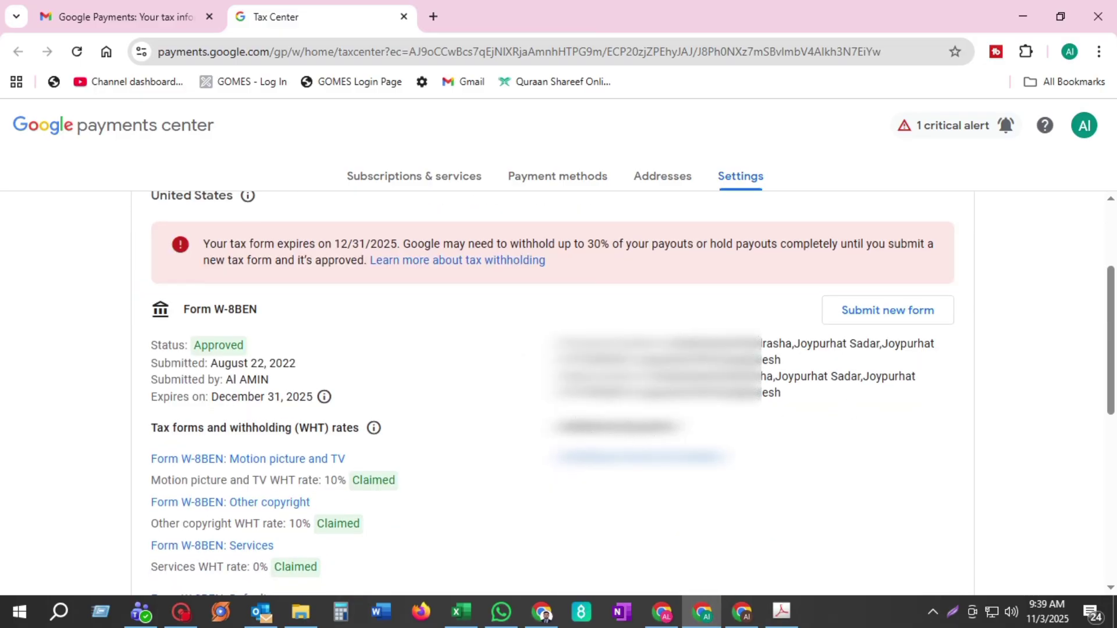
{"action": "scroll", "coordinate": [741, 380], "scroll_direction": "up", "scroll_amount": 1}
{"action": "scroll", "coordinate": [742, 381], "scroll_direction": "down", "scroll_amount": 2}
{"action": "scroll", "coordinate": [742, 381], "scroll_direction": "up", "scroll_amount": 1}
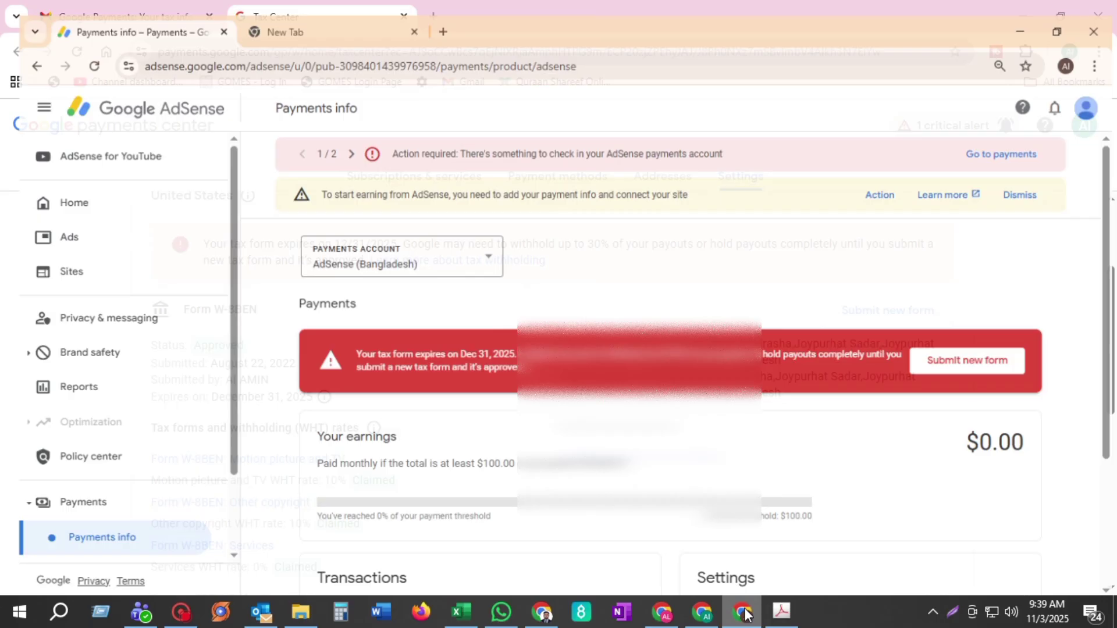
- Switch to AdSense, look over the Payments info page, and open the management page for its payment settings
{"action": "left_click", "coordinate": [741, 612]}
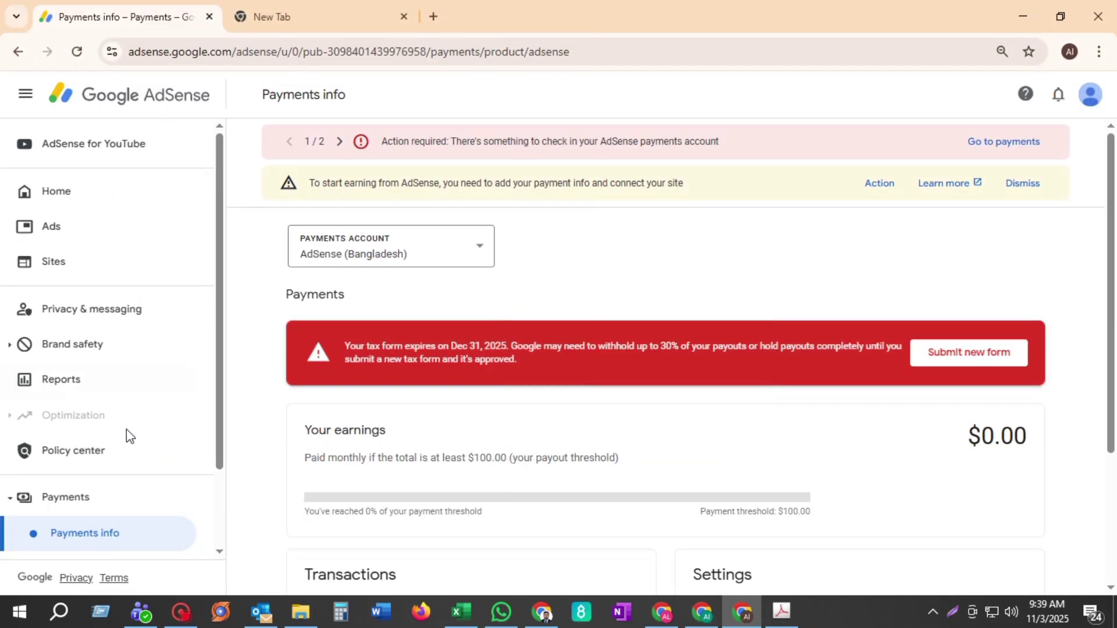
{"action": "scroll", "coordinate": [116, 372], "scroll_direction": "down", "scroll_amount": 2}
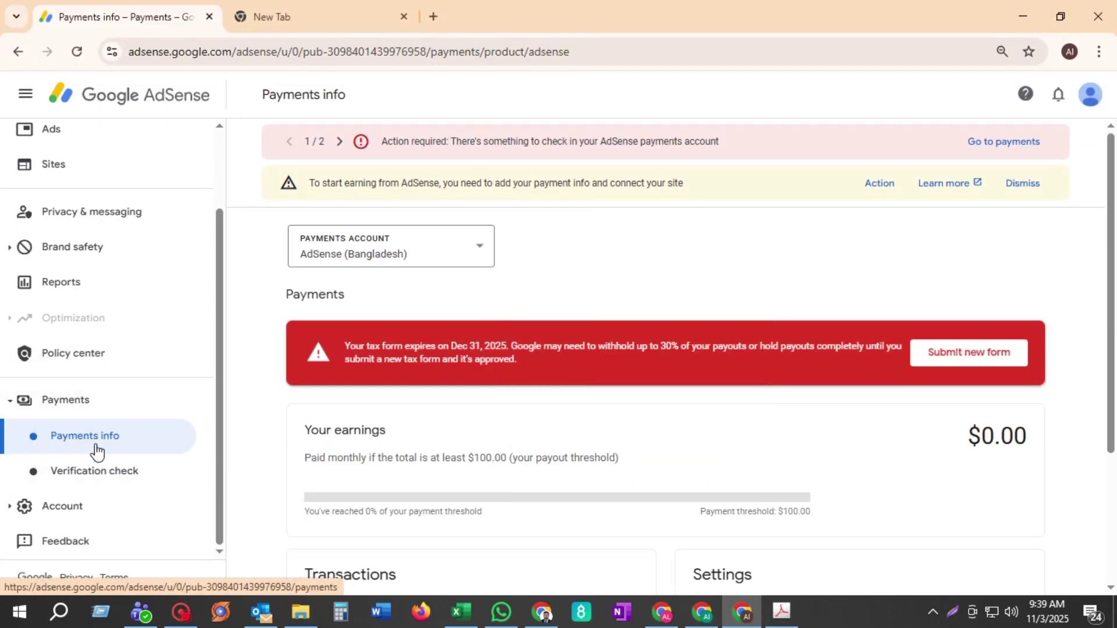
{"action": "scroll", "coordinate": [605, 424], "scroll_direction": "down", "scroll_amount": 3}
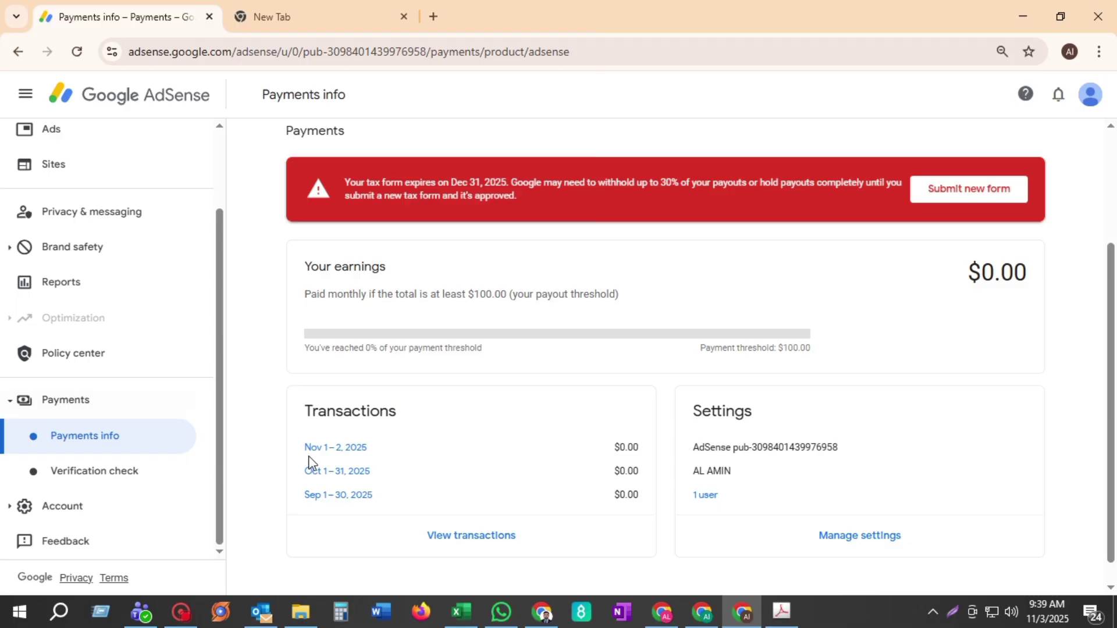
{"action": "scroll", "coordinate": [111, 343], "scroll_direction": "up", "scroll_amount": 2}
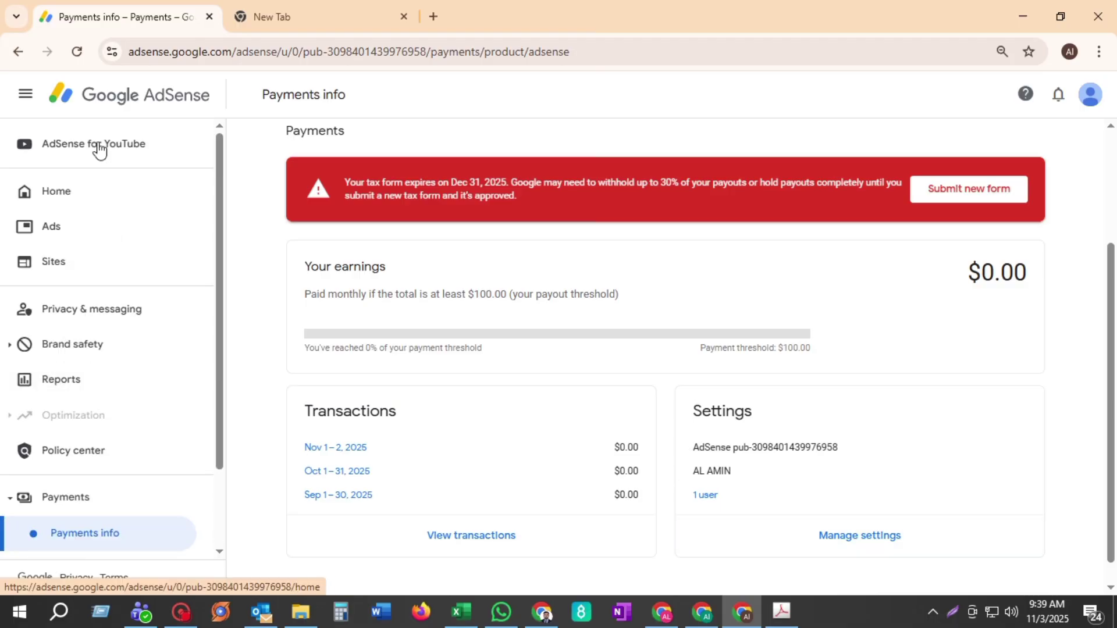
{"action": "scroll", "coordinate": [140, 232], "scroll_direction": "down", "scroll_amount": 2}
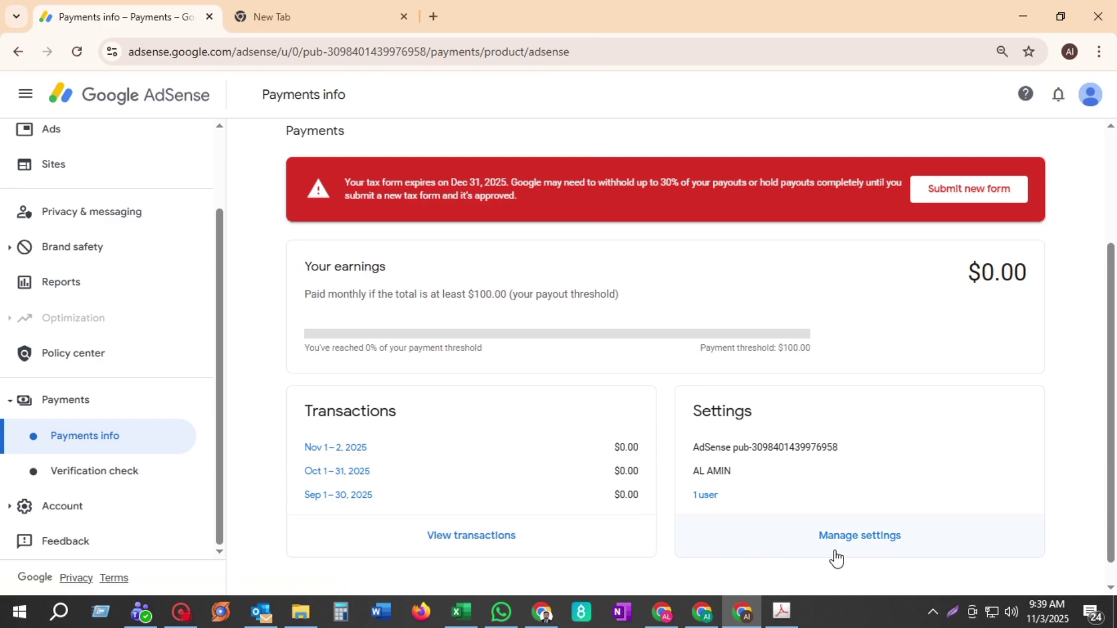
{"action": "left_click", "coordinate": [875, 536]}
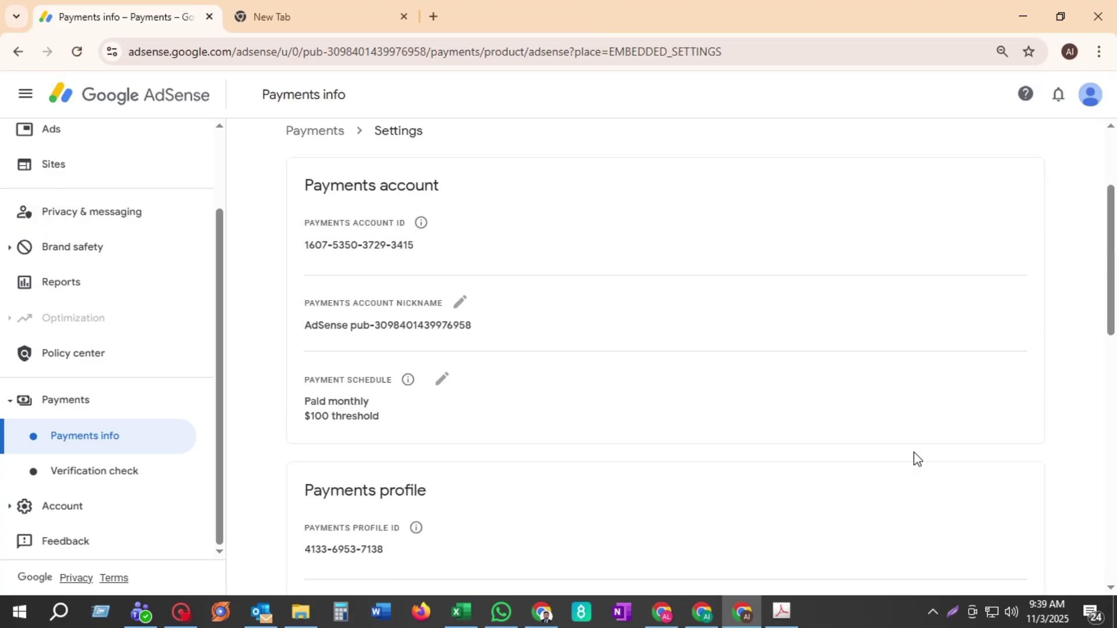
- Open tax info management from the United States tax info in the payments profile, and review the W-8BEN details
{"action": "scroll", "coordinate": [846, 440], "scroll_direction": "down", "scroll_amount": 15}
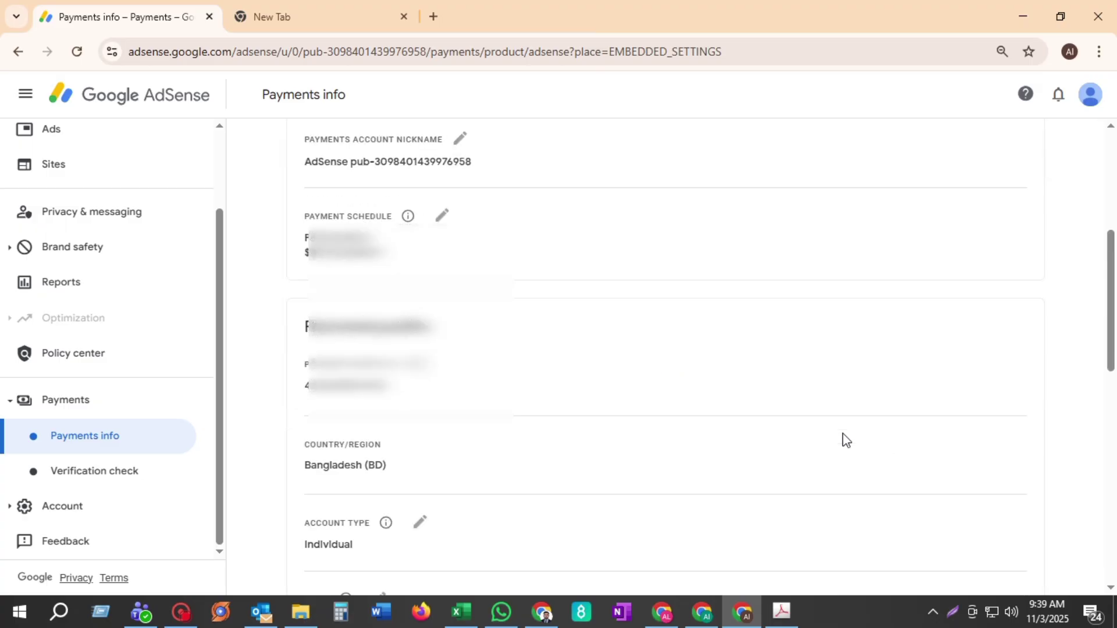
{"action": "scroll", "coordinate": [842, 434], "scroll_direction": "down", "scroll_amount": 4}
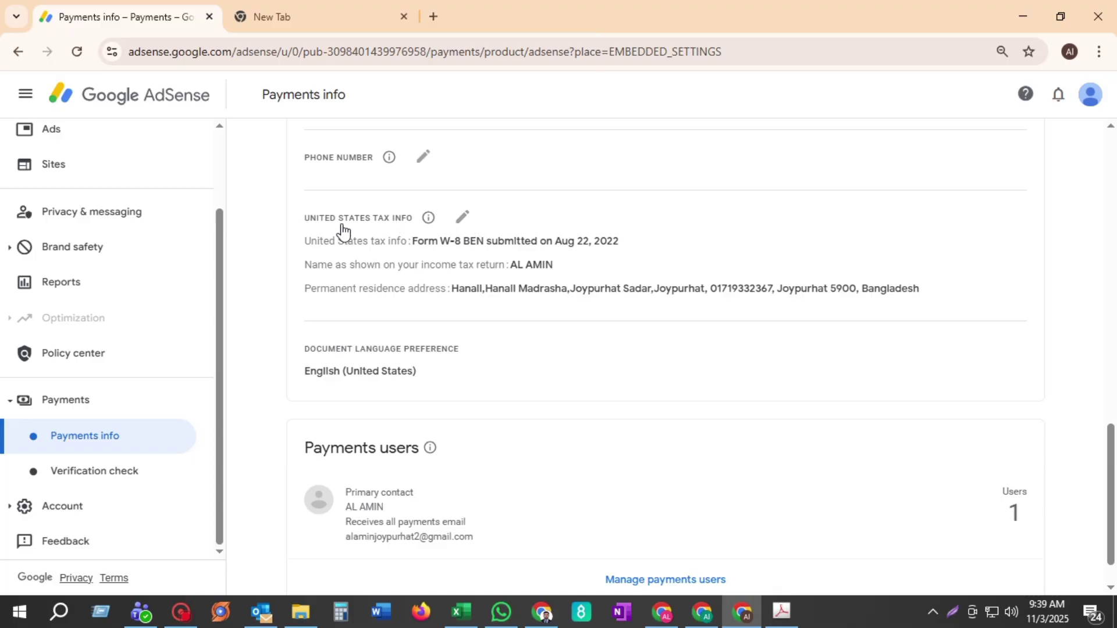
{"action": "left_click", "coordinate": [463, 221]}
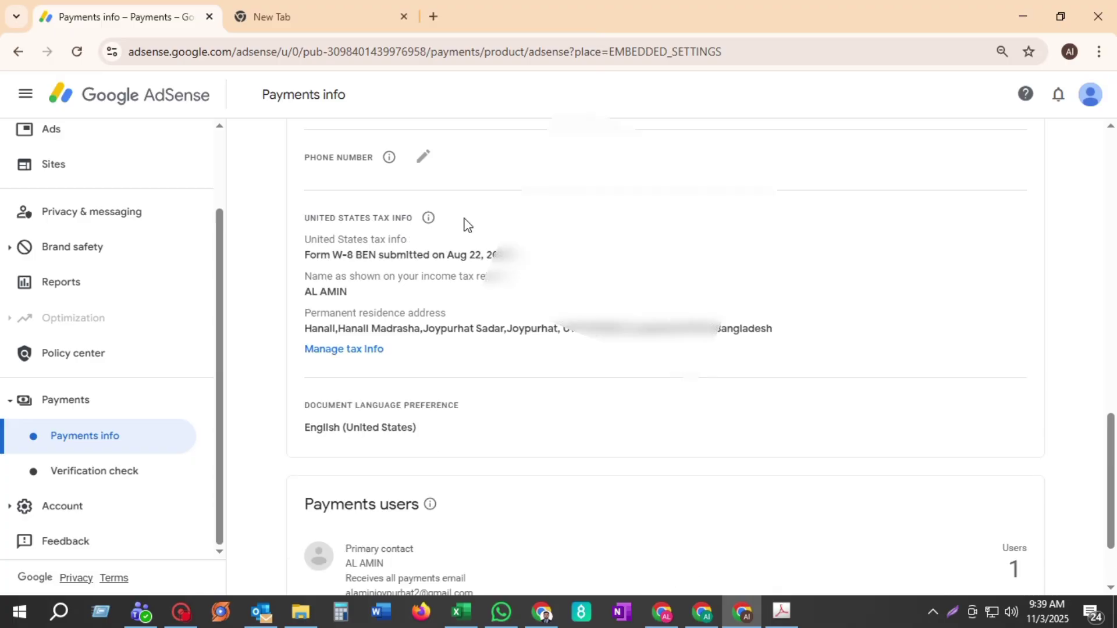
{"action": "left_click", "coordinate": [369, 352]}
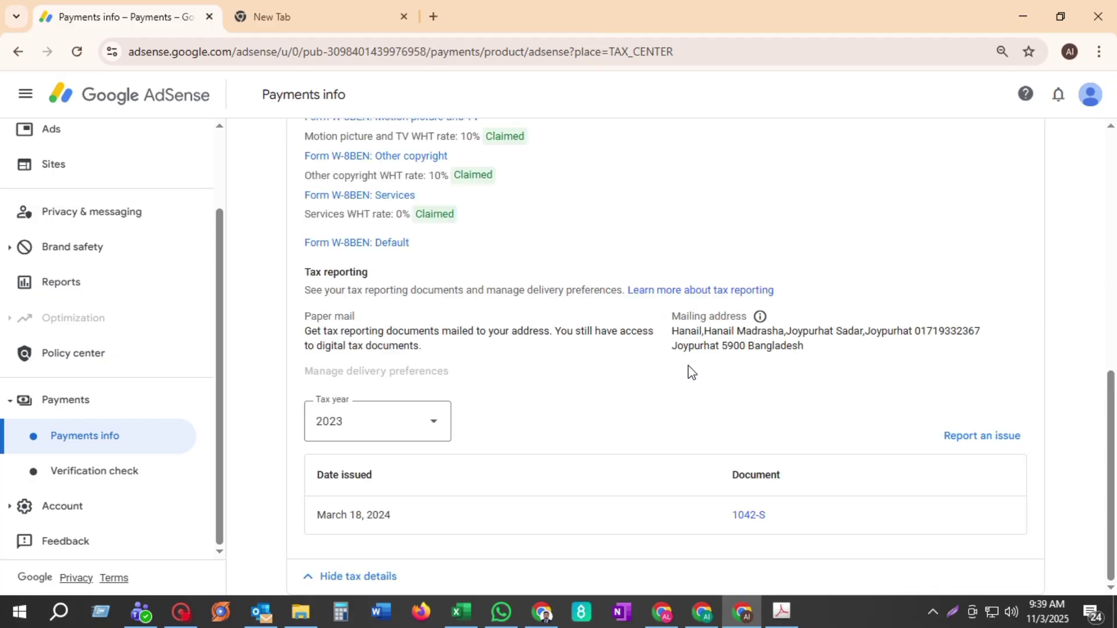
{"action": "scroll", "coordinate": [690, 372], "scroll_direction": "up", "scroll_amount": 4}
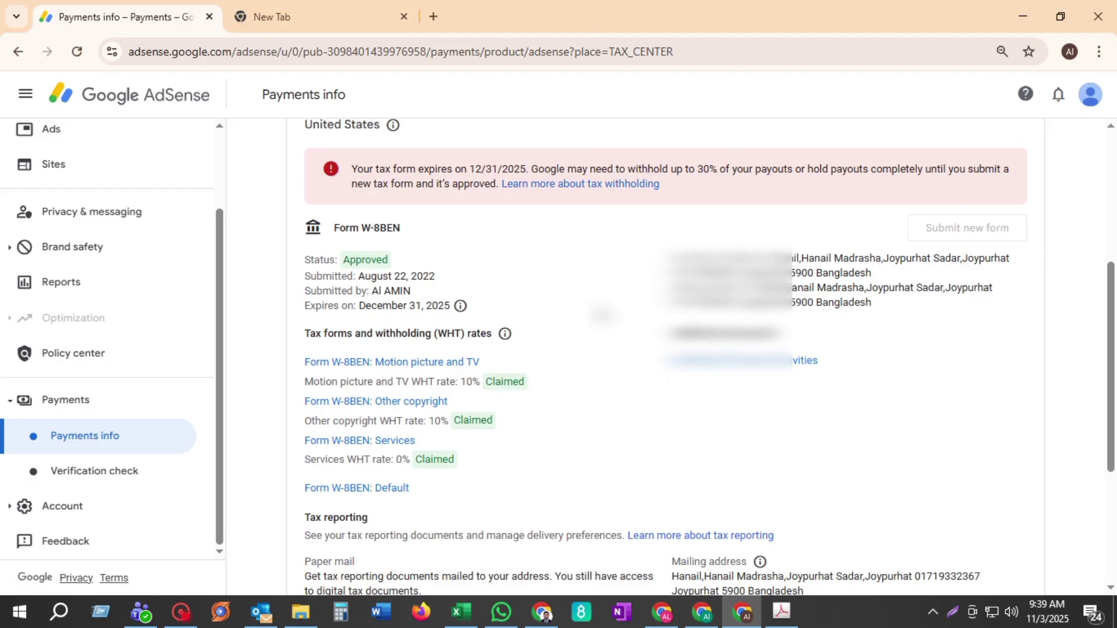
- Switch to the Google payments center and start a new United States tax form to replace the submitted W-8BEN
{"action": "left_click", "coordinate": [705, 614]}
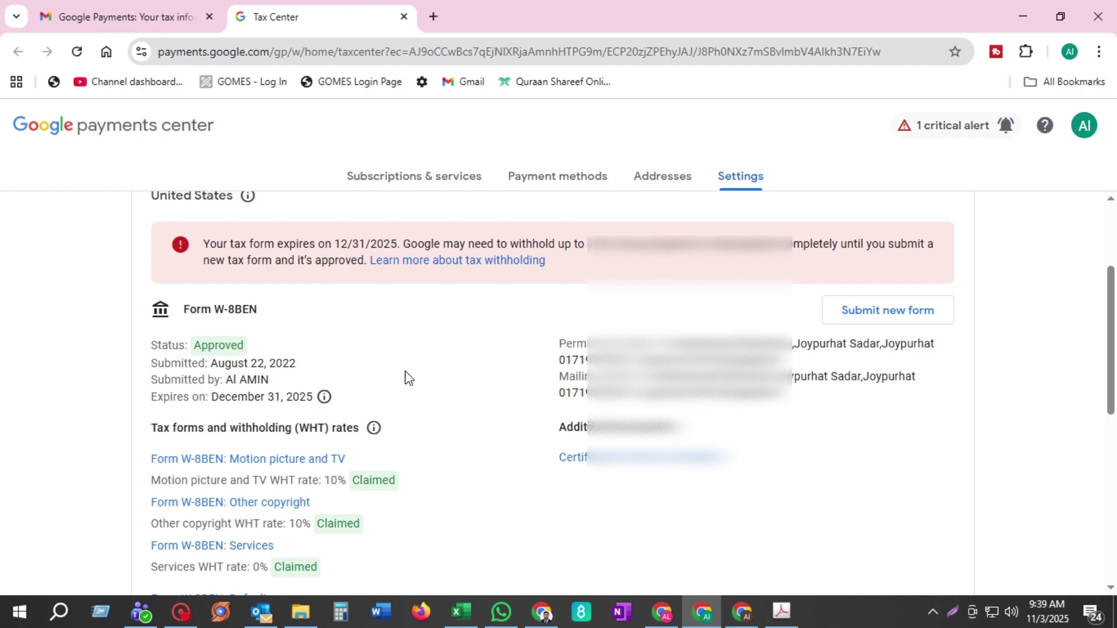
{"action": "left_click", "coordinate": [896, 320]}
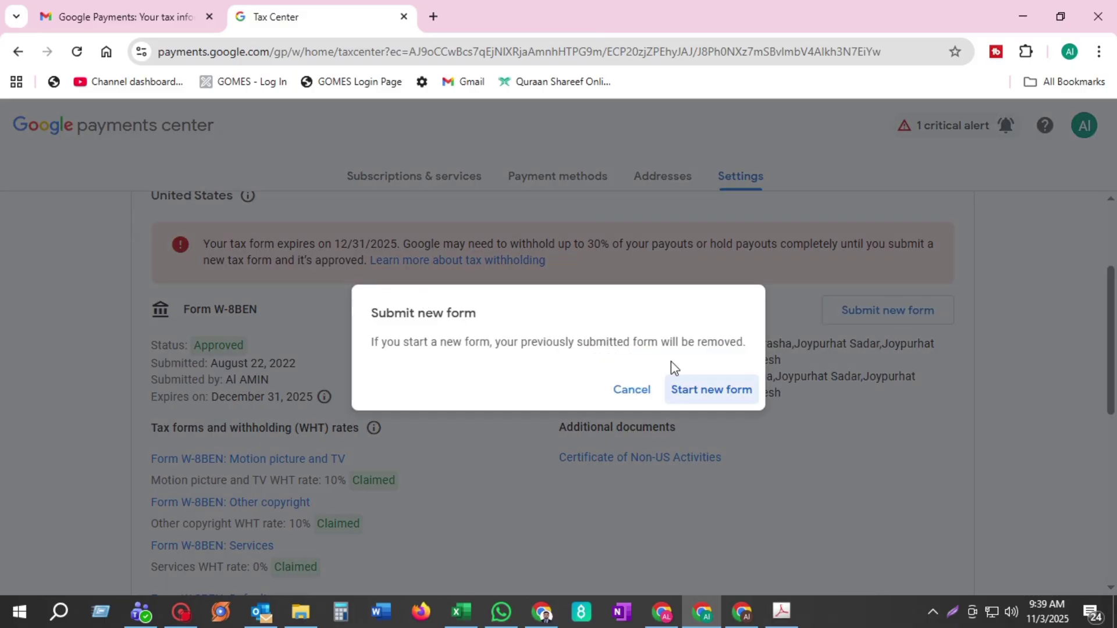
{"action": "left_click_drag", "start_coordinate": [371, 343], "coordinate": [730, 343]}
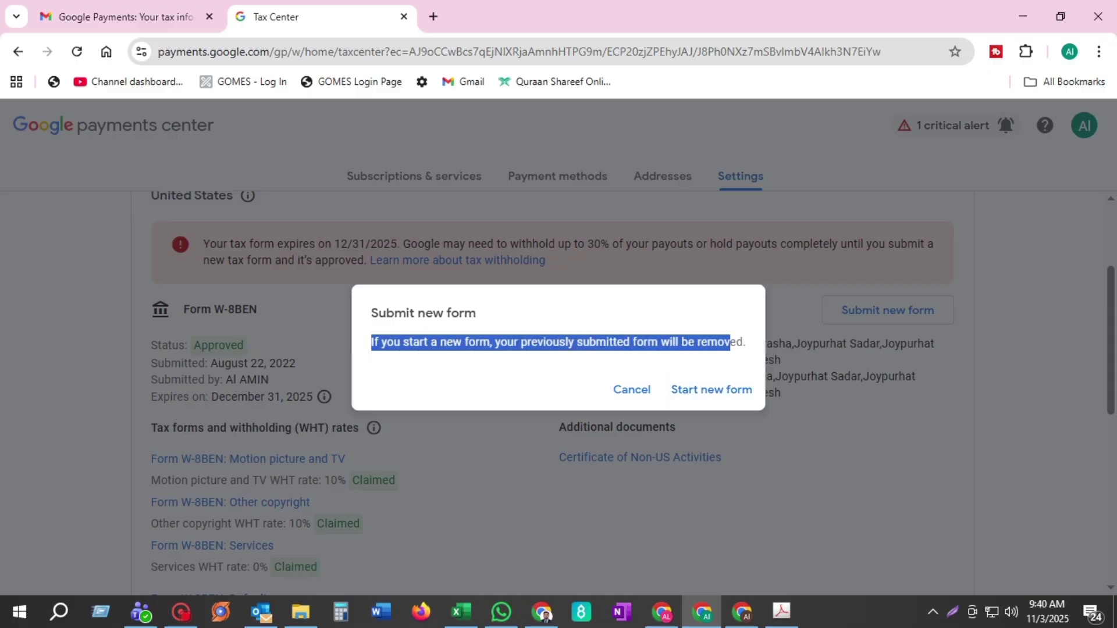
{"action": "left_click", "coordinate": [651, 370]}
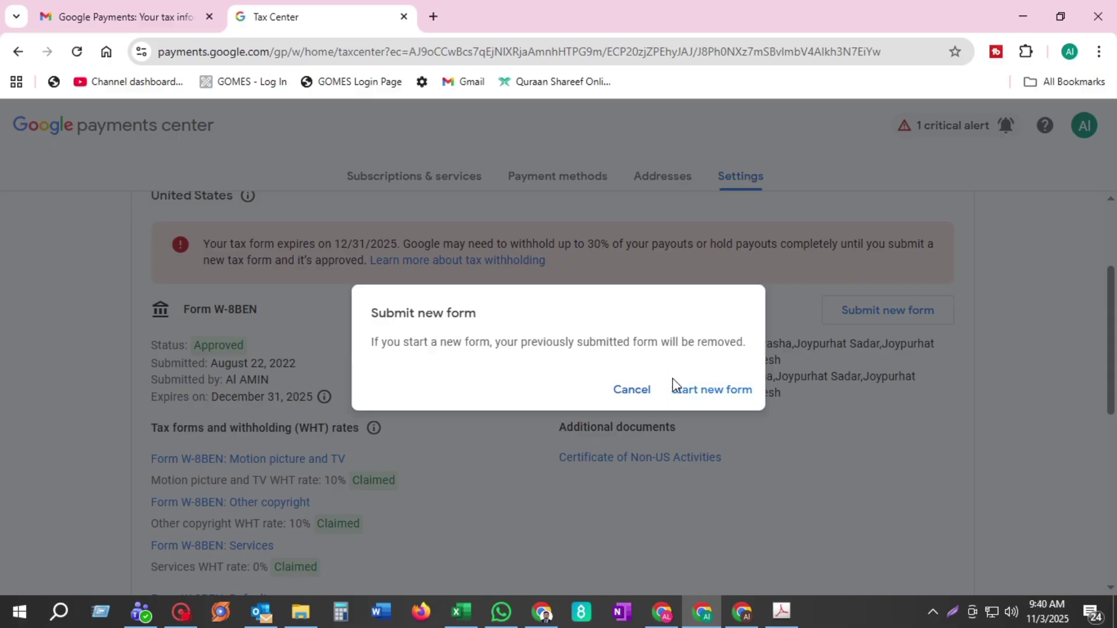
{"action": "left_click", "coordinate": [701, 401]}
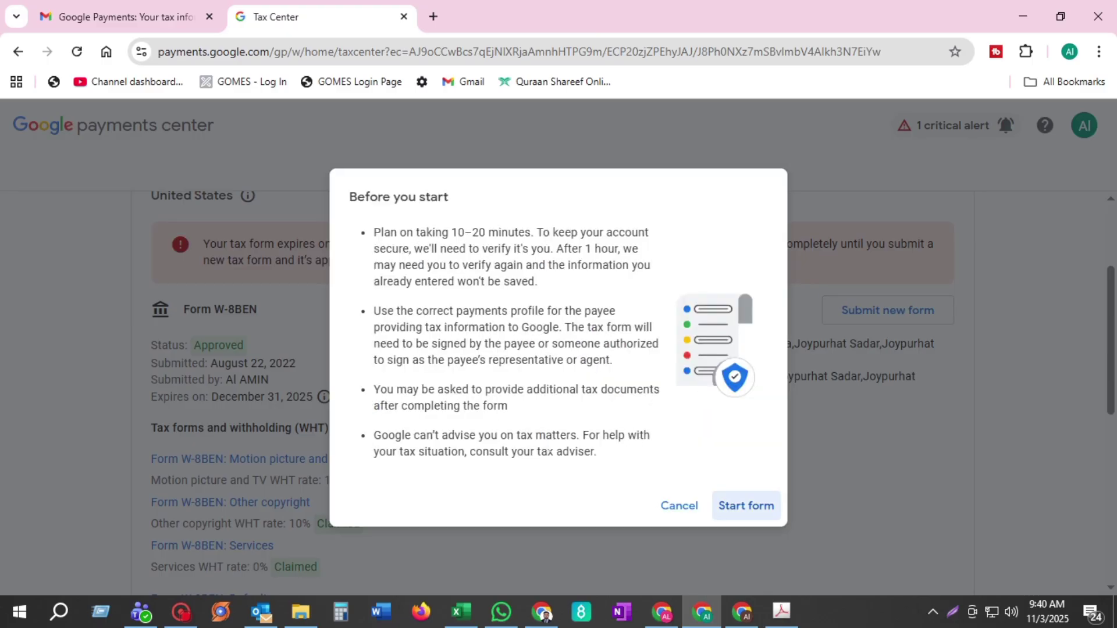
{"action": "left_click", "coordinate": [738, 514]}
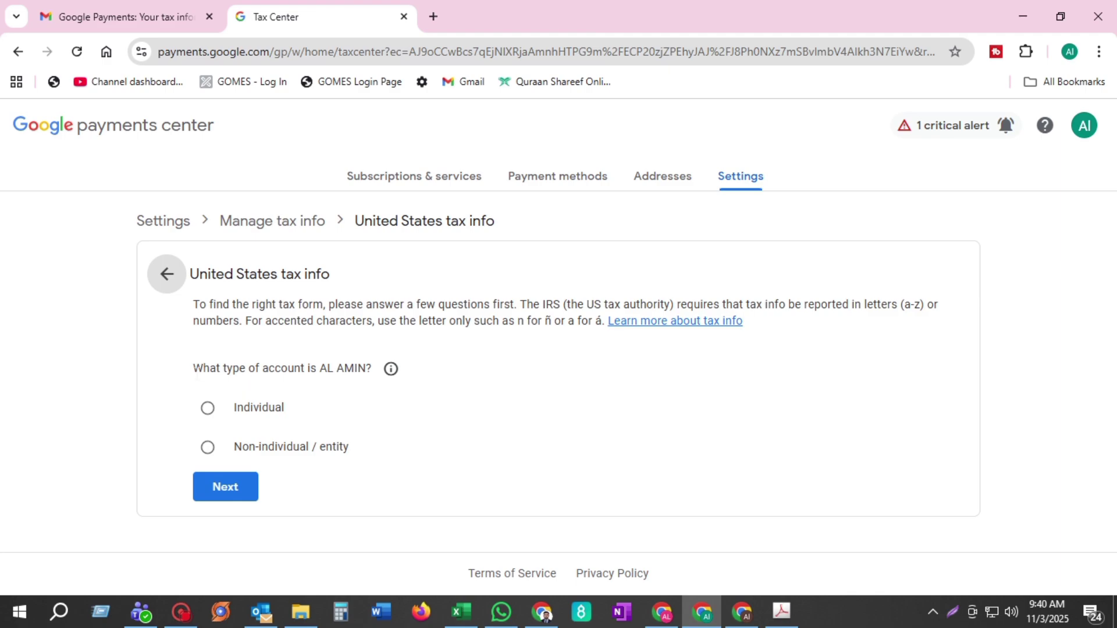
- Set the account type to Individual and continue to the citizenship question
{"action": "left_click", "coordinate": [216, 412]}
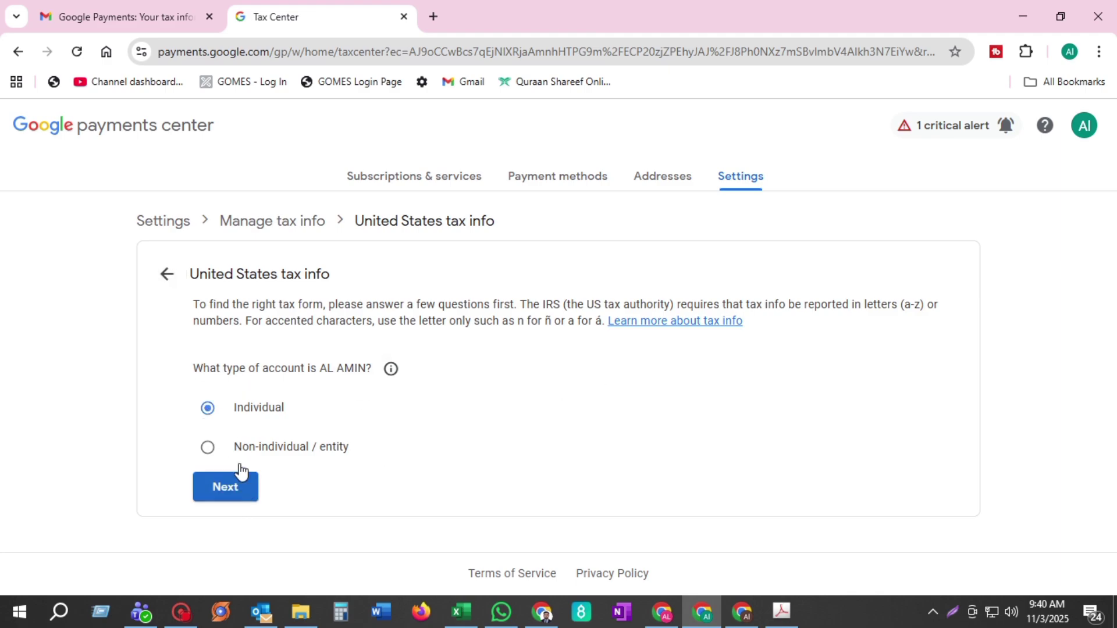
{"action": "left_click", "coordinate": [1080, 496]}
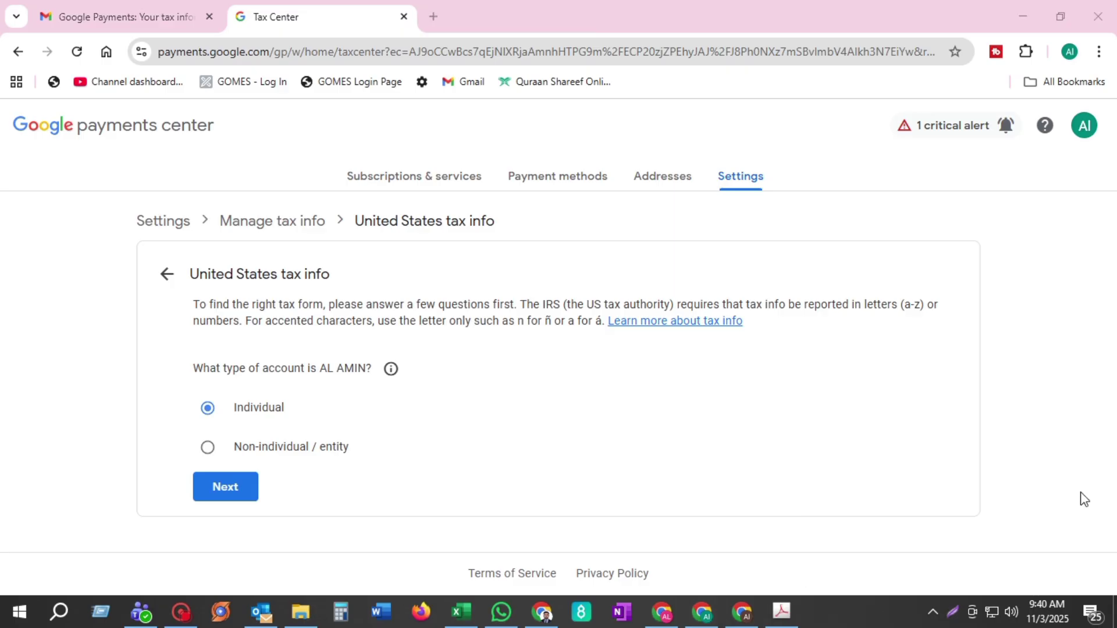
{"action": "left_click", "coordinate": [240, 491]}
- Translate the question about United States citizenship or residency into Bangla, then dismiss the translation
{"action": "scroll", "coordinate": [556, 420], "scroll_direction": "down", "scroll_amount": 2}
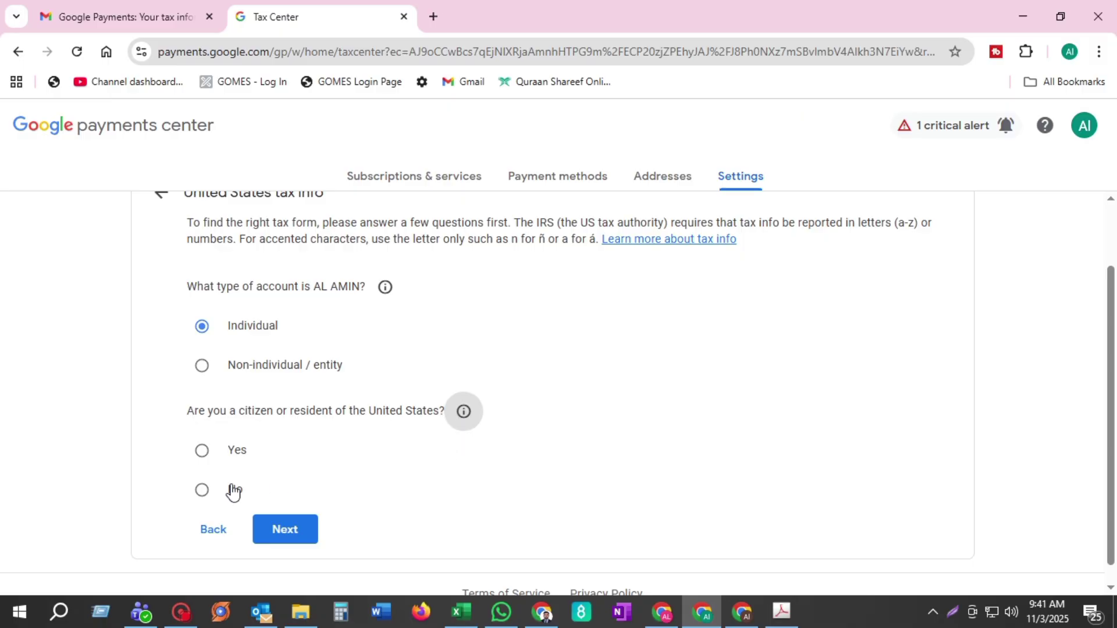
{"action": "left_click_drag", "start_coordinate": [186, 414], "coordinate": [447, 415]}
{"action": "right_click", "coordinate": [423, 418]}
{"action": "left_click", "coordinate": [505, 366]}
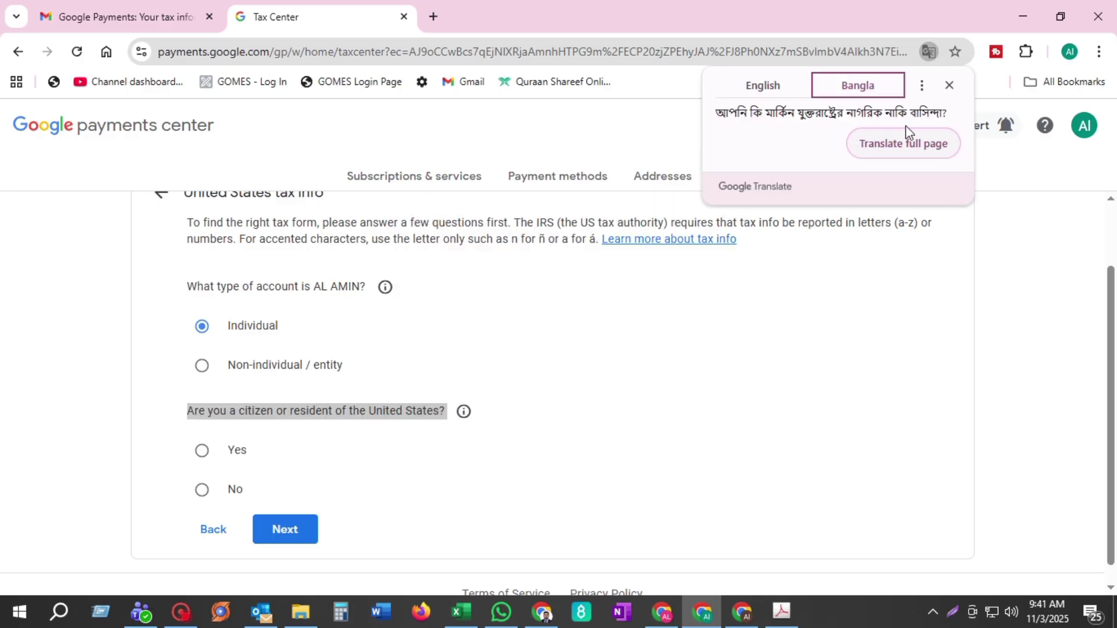
{"action": "left_click", "coordinate": [801, 330]}
- Answer No to being a citizen or resident of the United States and continue to the form type selection
{"action": "left_click", "coordinate": [235, 490]}
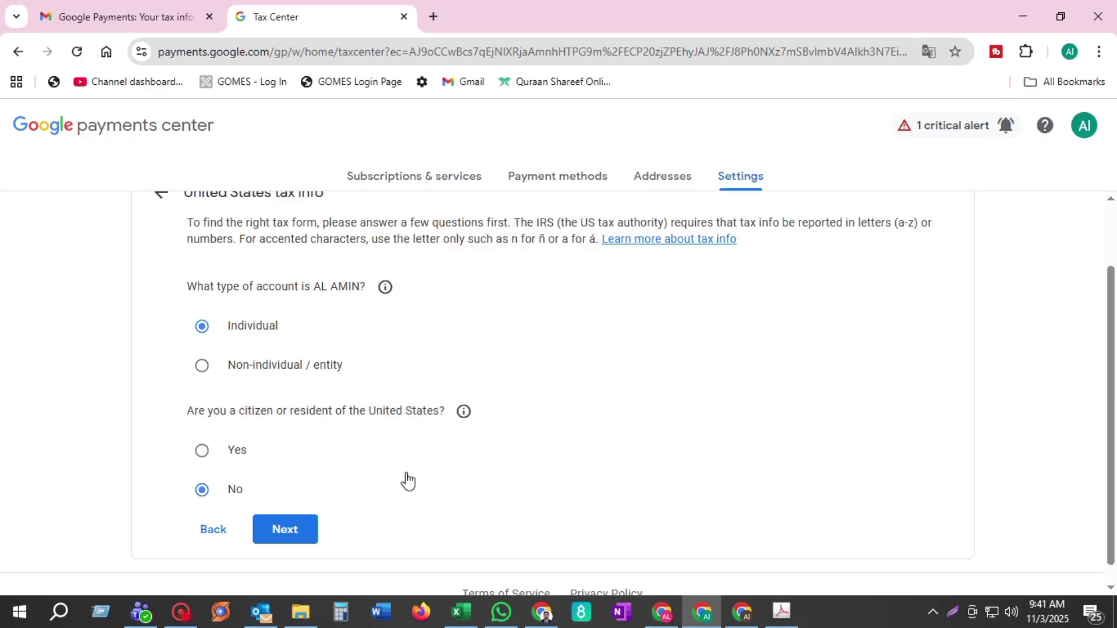
{"action": "scroll", "coordinate": [406, 479], "scroll_direction": "down", "scroll_amount": 1}
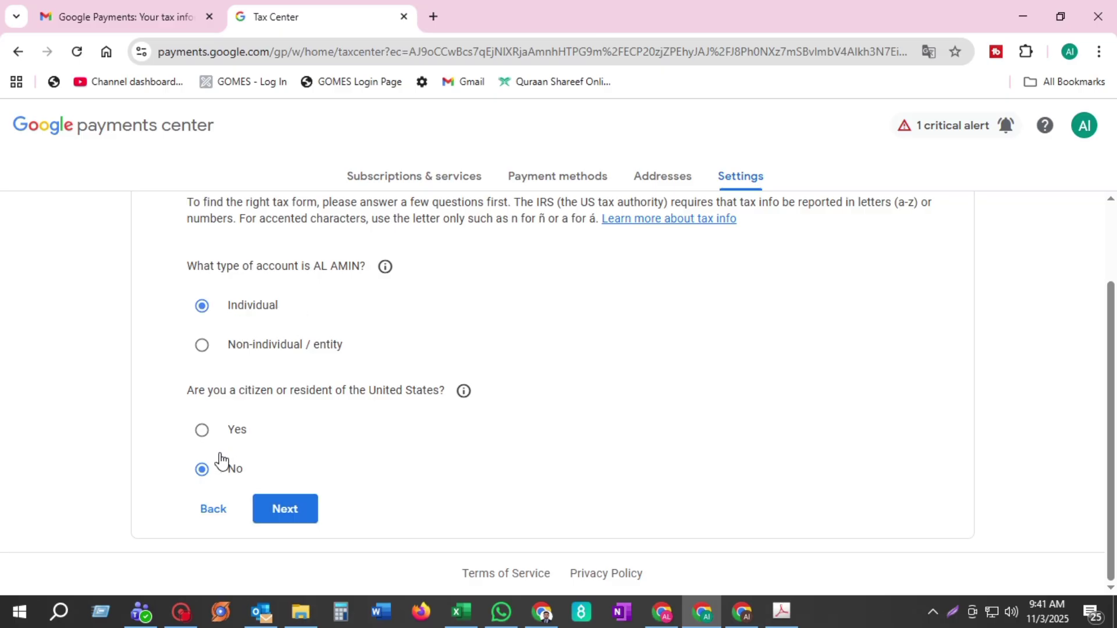
{"action": "left_click", "coordinate": [294, 514]}
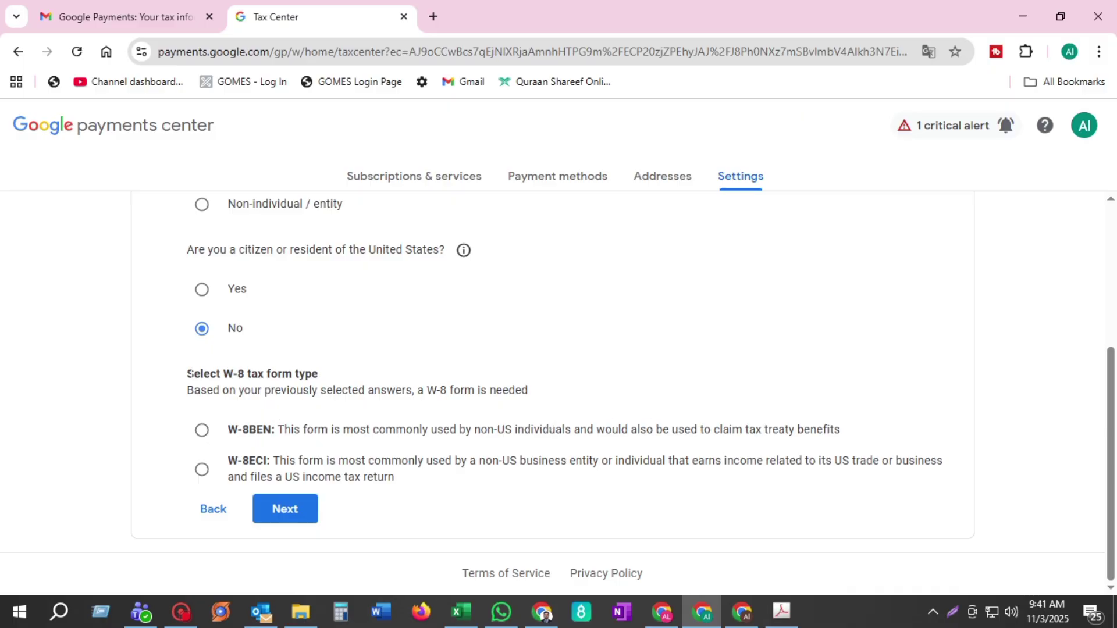
- Select W-8BEN as the W-8 tax form type, start the form, and bring its tax identity fields into view
{"action": "left_click_drag", "start_coordinate": [189, 373], "coordinate": [357, 369]}
{"action": "left_click", "coordinate": [355, 369]}
{"action": "left_click", "coordinate": [201, 430]}
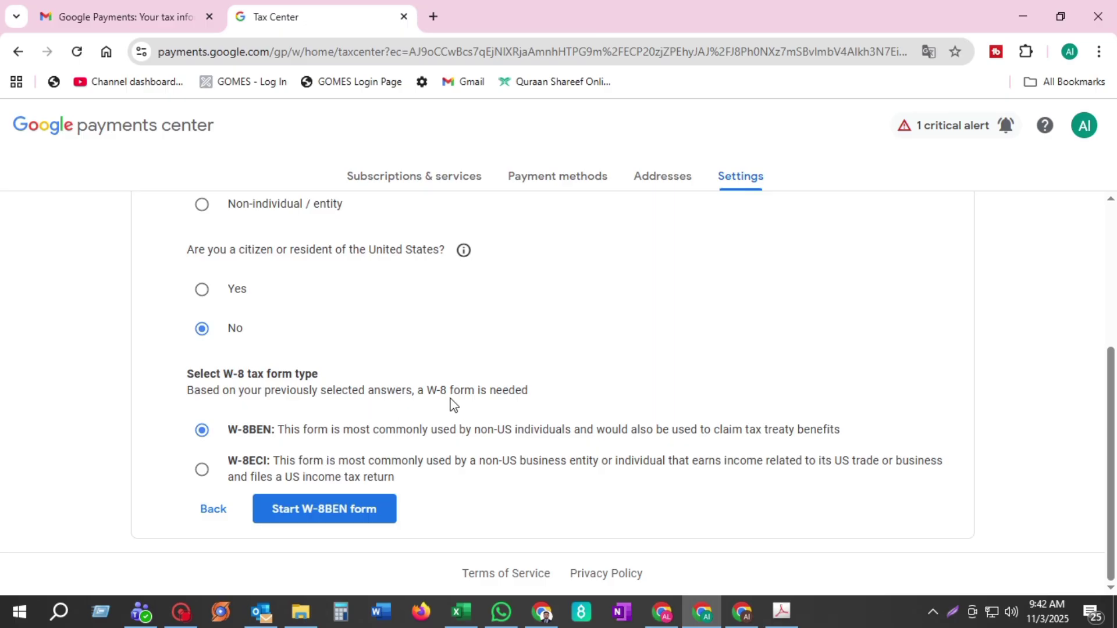
{"action": "left_click", "coordinate": [352, 524]}
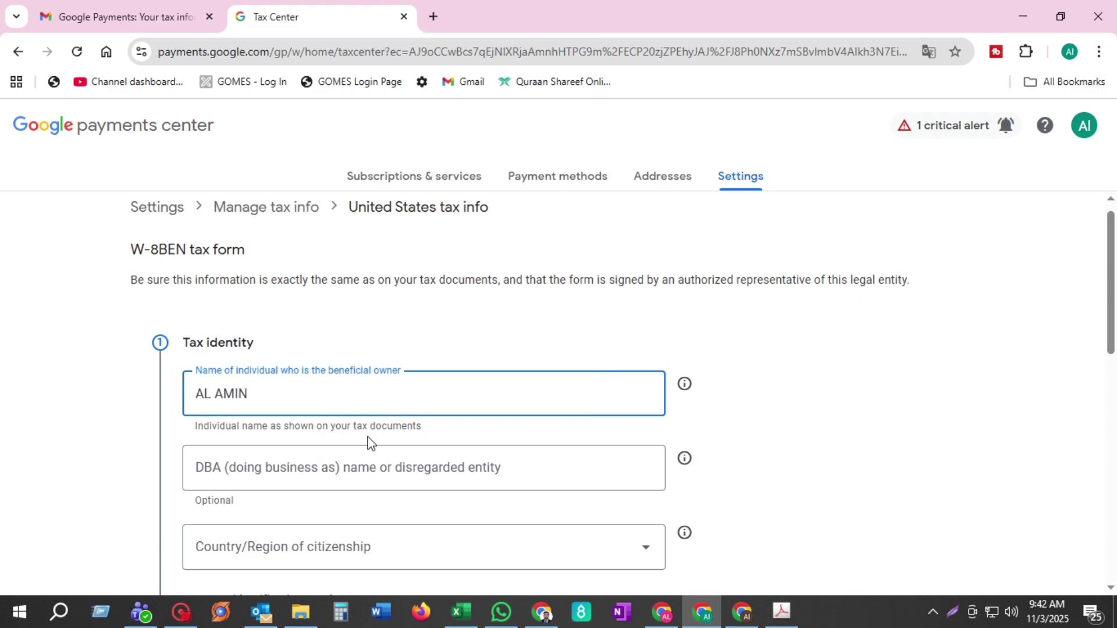
{"action": "scroll", "coordinate": [368, 443], "scroll_direction": "down", "scroll_amount": 3}
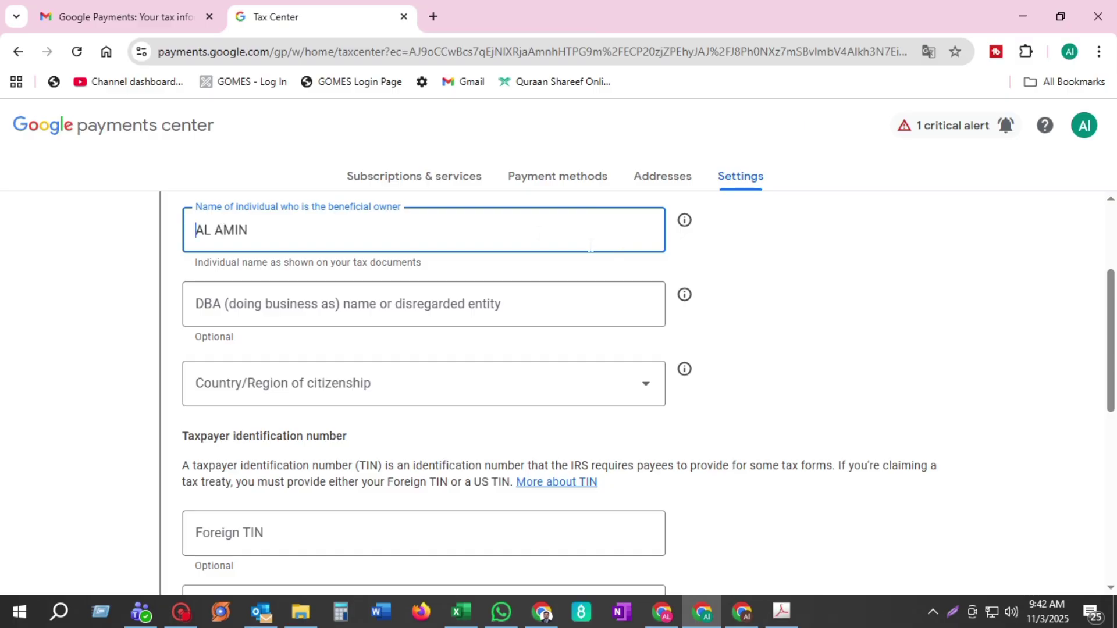
- Set the country of citizenship to Bangladesh in the tax identity section
{"action": "left_click", "coordinate": [512, 401]}
{"action": "key", "text": "b"}
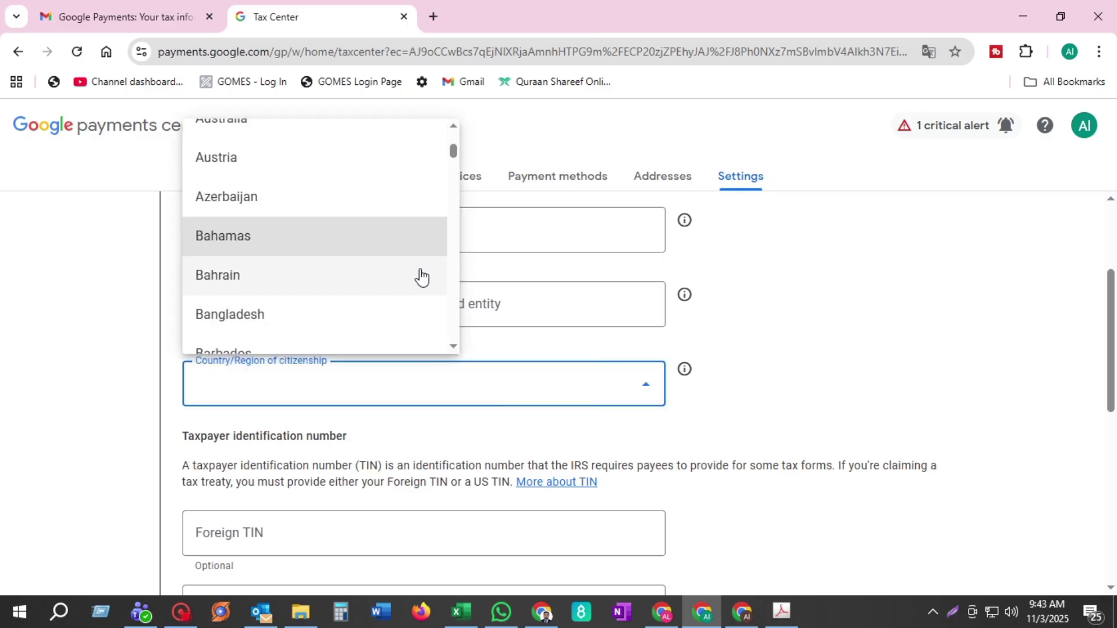
{"action": "scroll", "coordinate": [349, 262], "scroll_direction": "down", "scroll_amount": 1}
{"action": "left_click", "coordinate": [231, 239]}
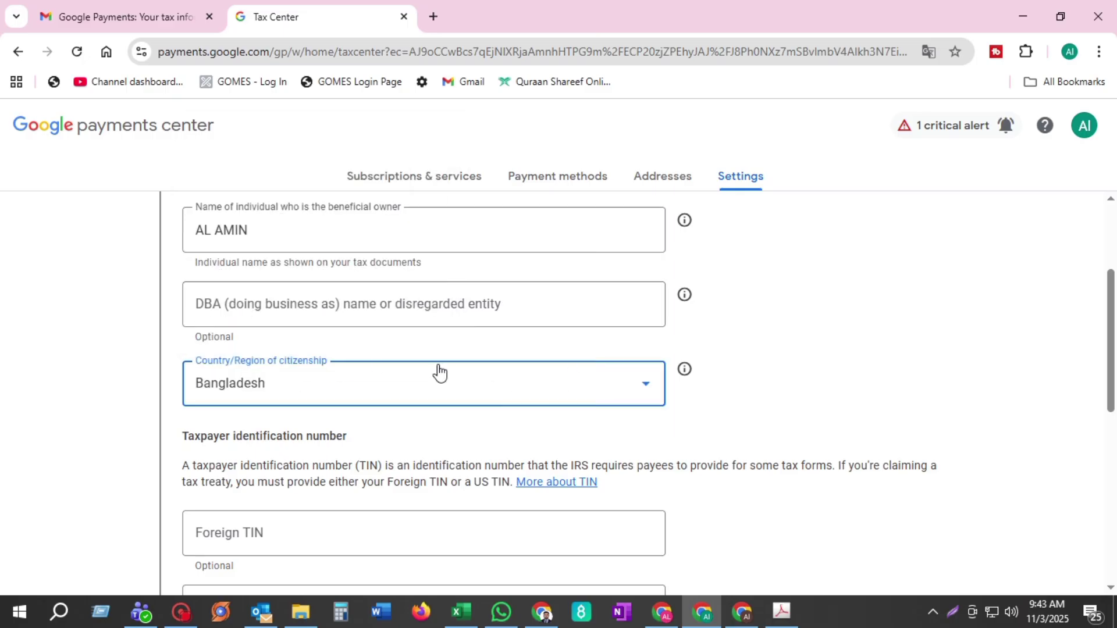
{"action": "scroll", "coordinate": [935, 367], "scroll_direction": "down", "scroll_amount": 1}
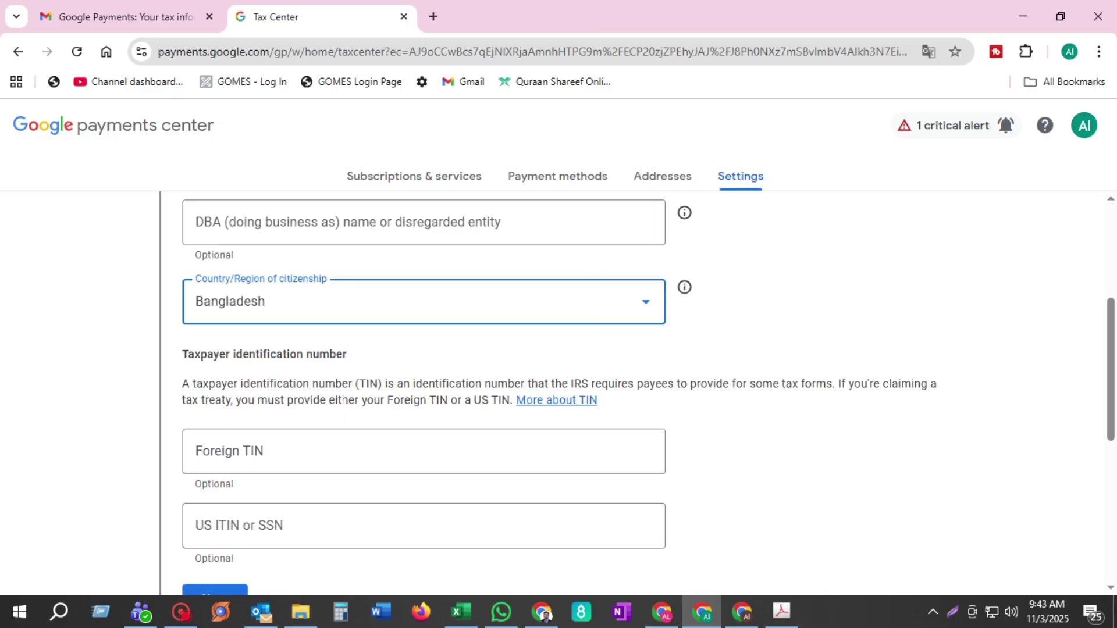
{"action": "scroll", "coordinate": [387, 449], "scroll_direction": "up", "scroll_amount": 2}
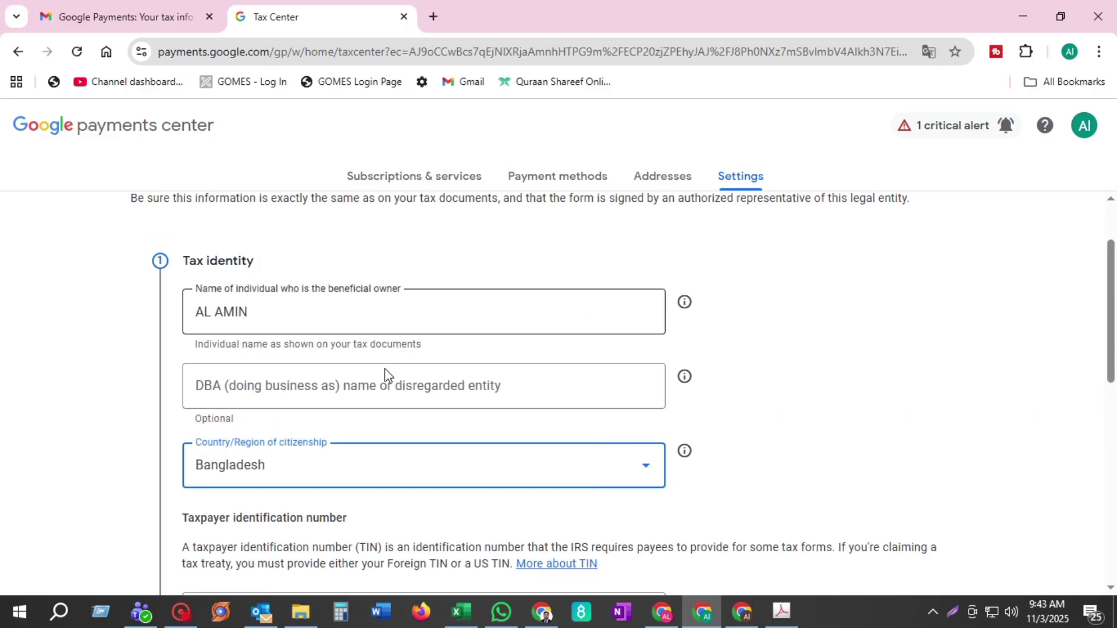
{"action": "scroll", "coordinate": [774, 384], "scroll_direction": "down", "scroll_amount": 1}
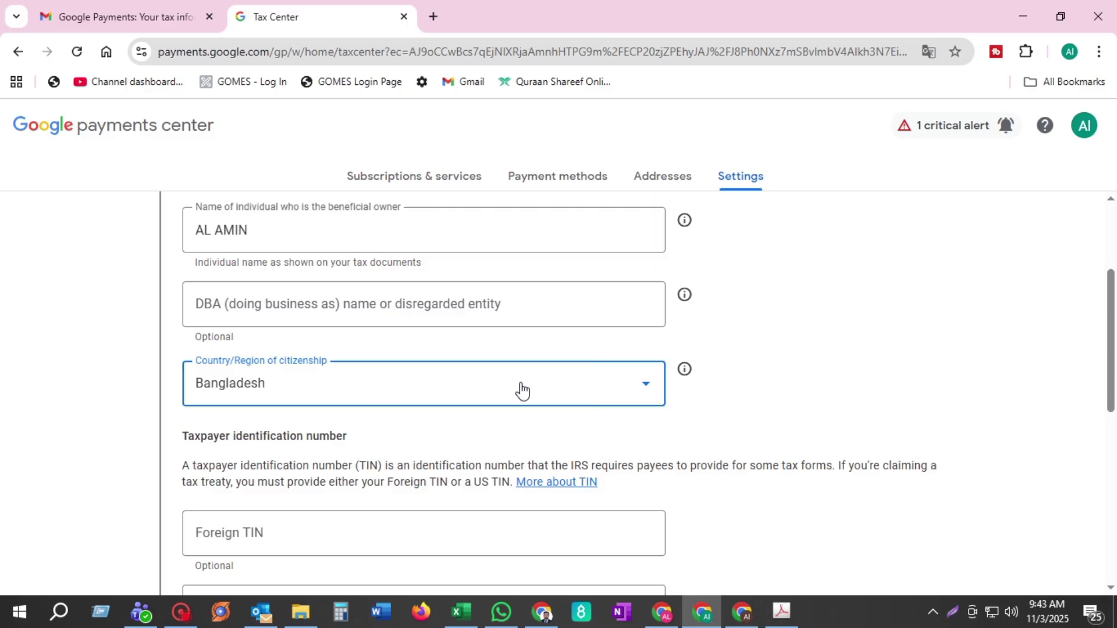
- Switch from the Foreign TIN field to the TIN certificate PDF in Adobe Acrobat and copy the taxpayer identification number
{"action": "scroll", "coordinate": [522, 389], "scroll_direction": "down", "scroll_amount": 1}
{"action": "left_click", "coordinate": [297, 451]}
{"action": "scroll", "coordinate": [296, 450], "scroll_direction": "down", "scroll_amount": 1}
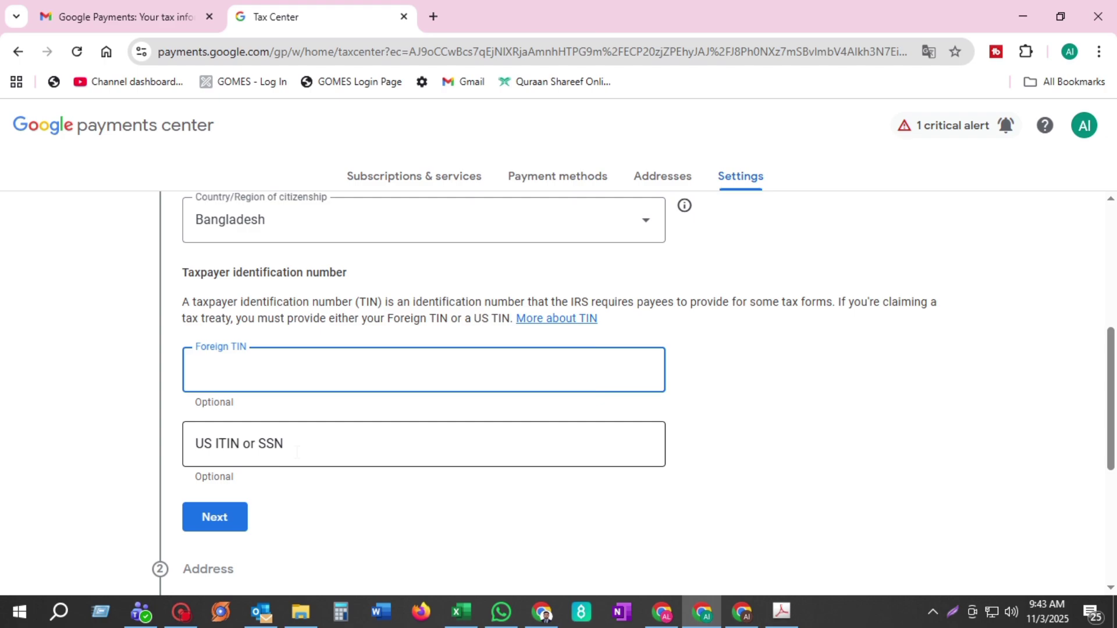
{"action": "left_click", "coordinate": [181, 612]}
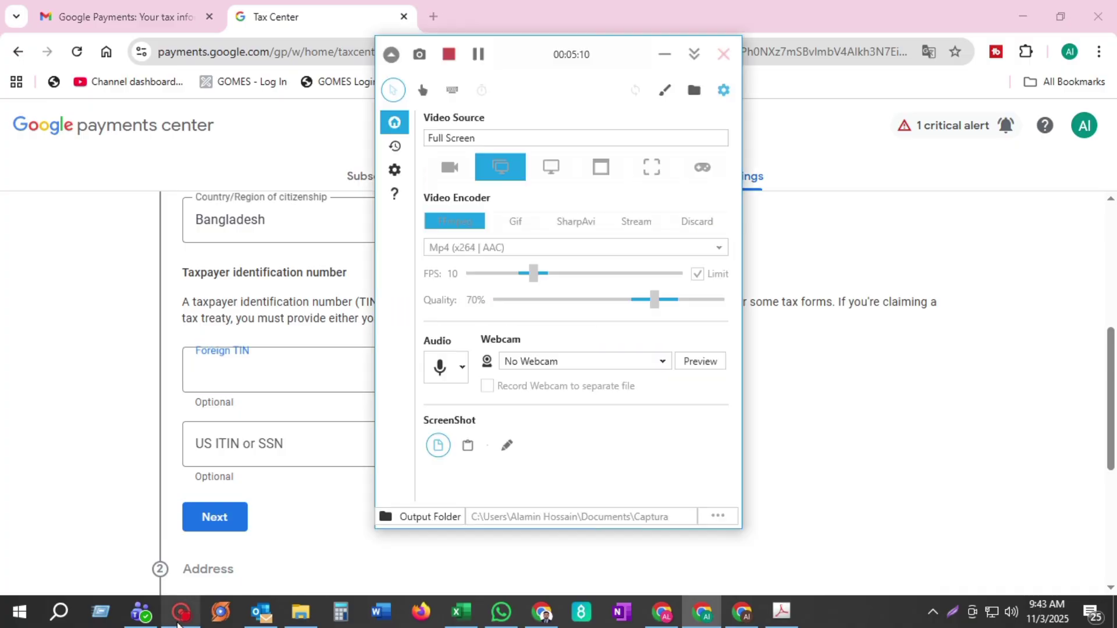
{"action": "left_click", "coordinate": [478, 54]}
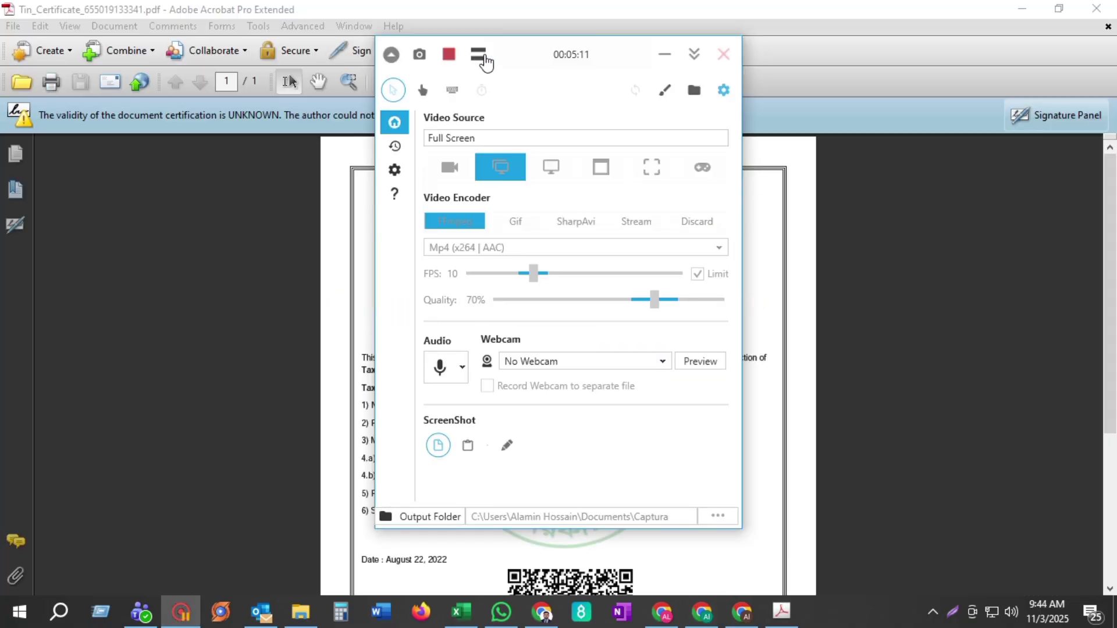
{"action": "left_click", "coordinate": [484, 57]}
{"action": "left_click", "coordinate": [890, 299]}
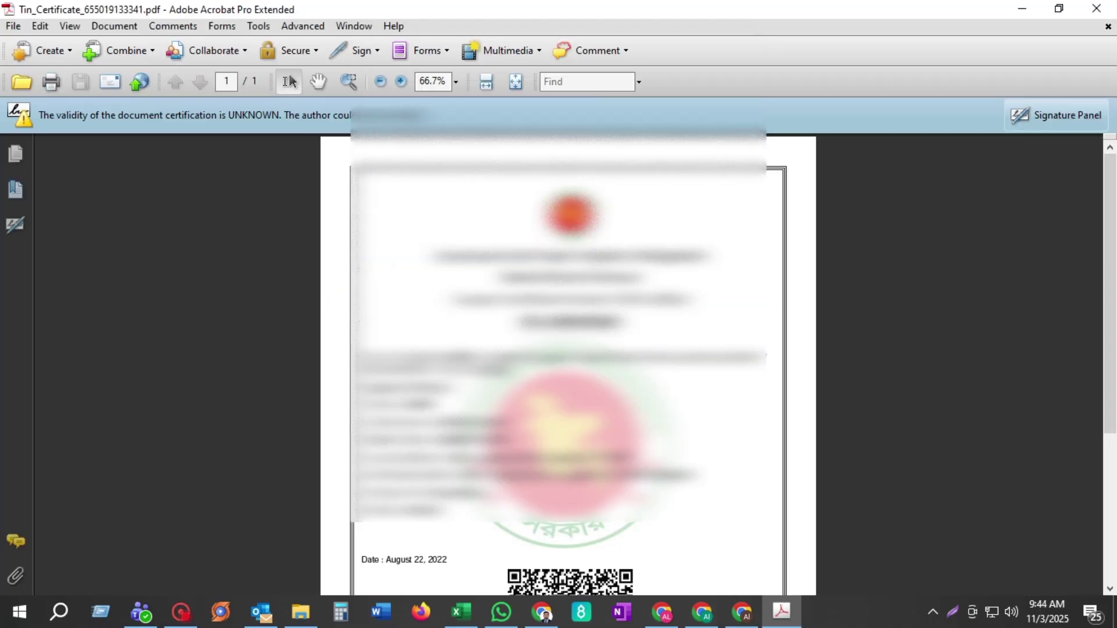
{"action": "left_click_drag", "start_coordinate": [623, 321], "coordinate": [554, 321]}
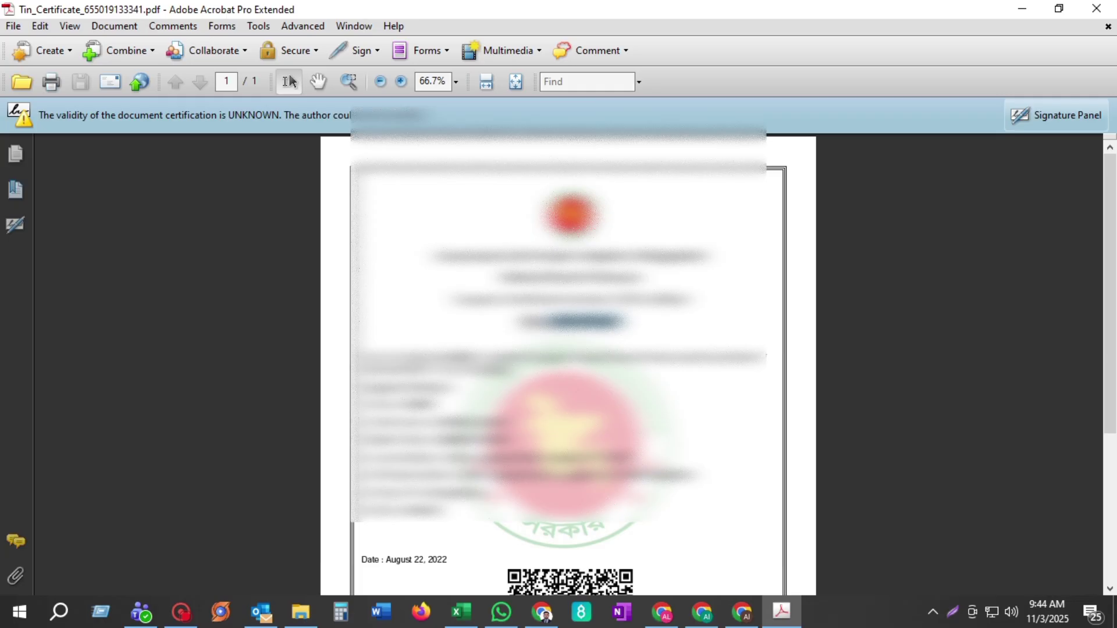
- Return to the tax form in Chrome, paste the taxpayer identification number as the Foreign TIN, and continue to the address section
{"action": "key", "text": "alt+Tab"}
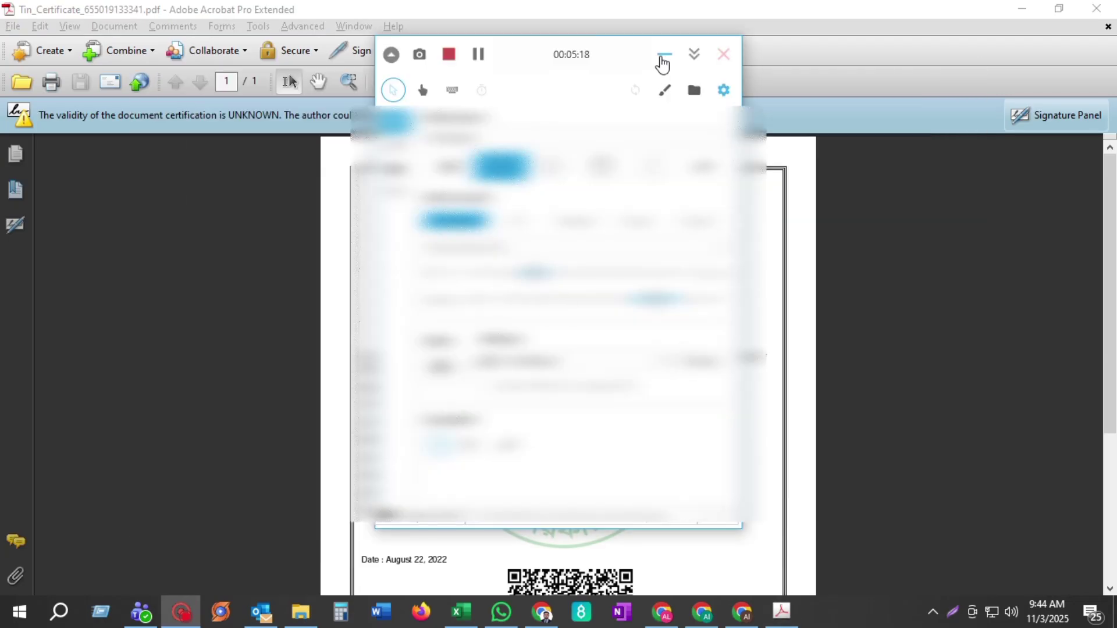
{"action": "left_click", "coordinate": [663, 57]}
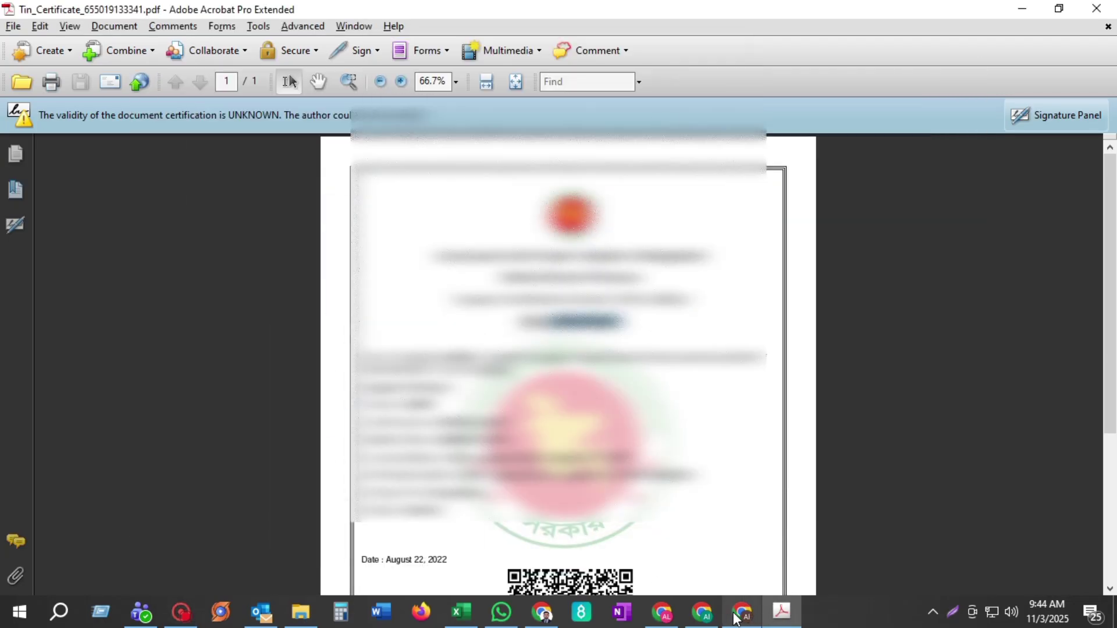
{"action": "left_click", "coordinate": [704, 612]}
{"action": "key", "text": "ctrl+v"}
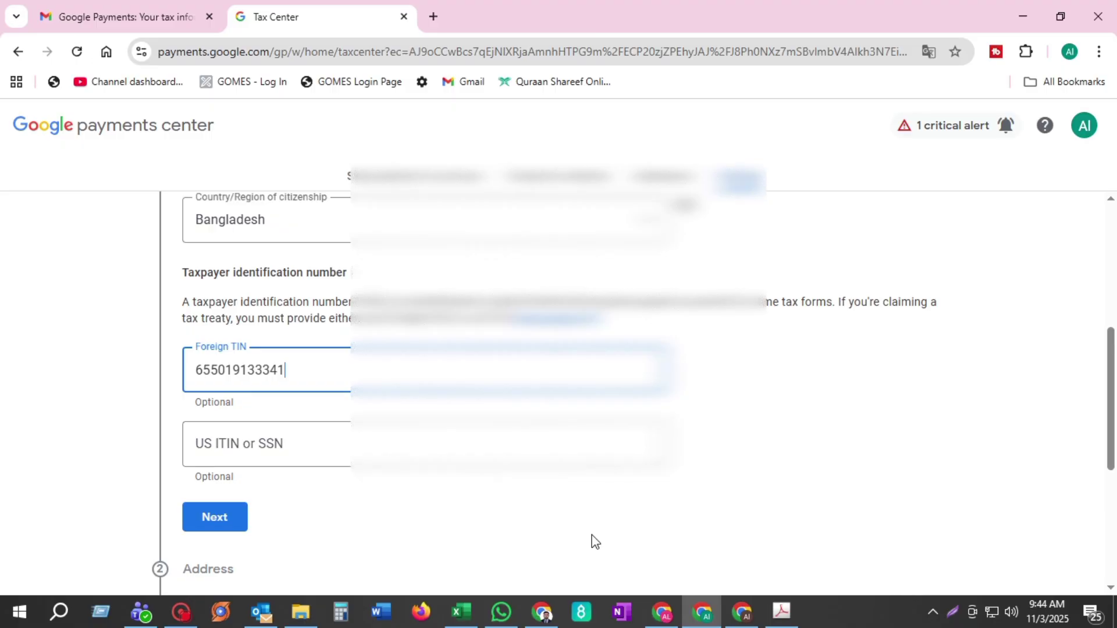
{"action": "scroll", "coordinate": [361, 466], "scroll_direction": "down", "scroll_amount": 3}
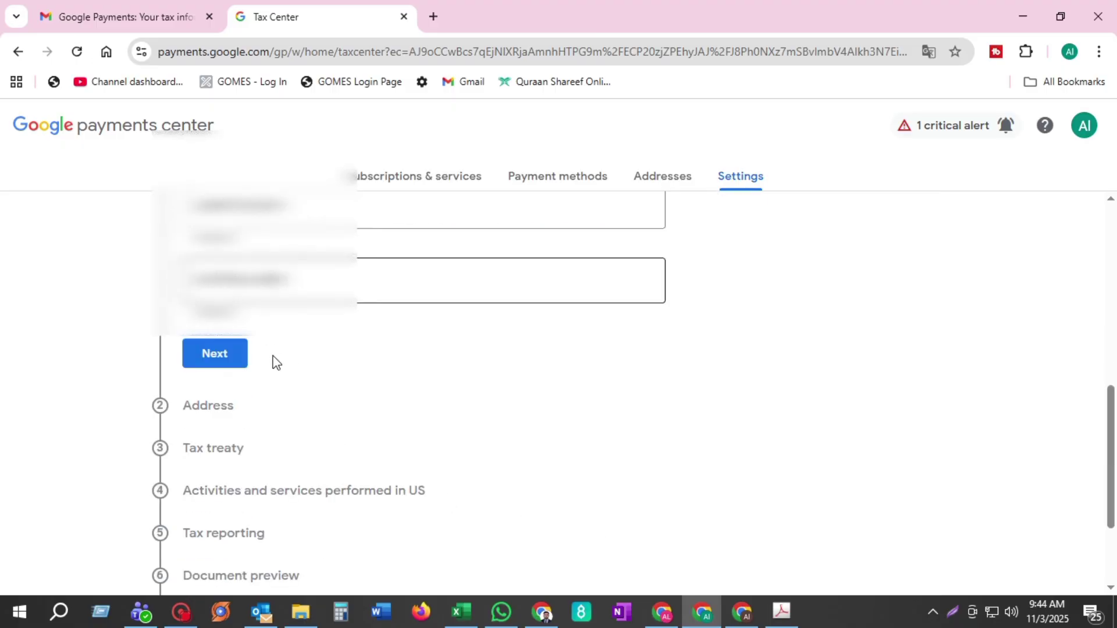
{"action": "scroll", "coordinate": [227, 372], "scroll_direction": "down", "scroll_amount": 1}
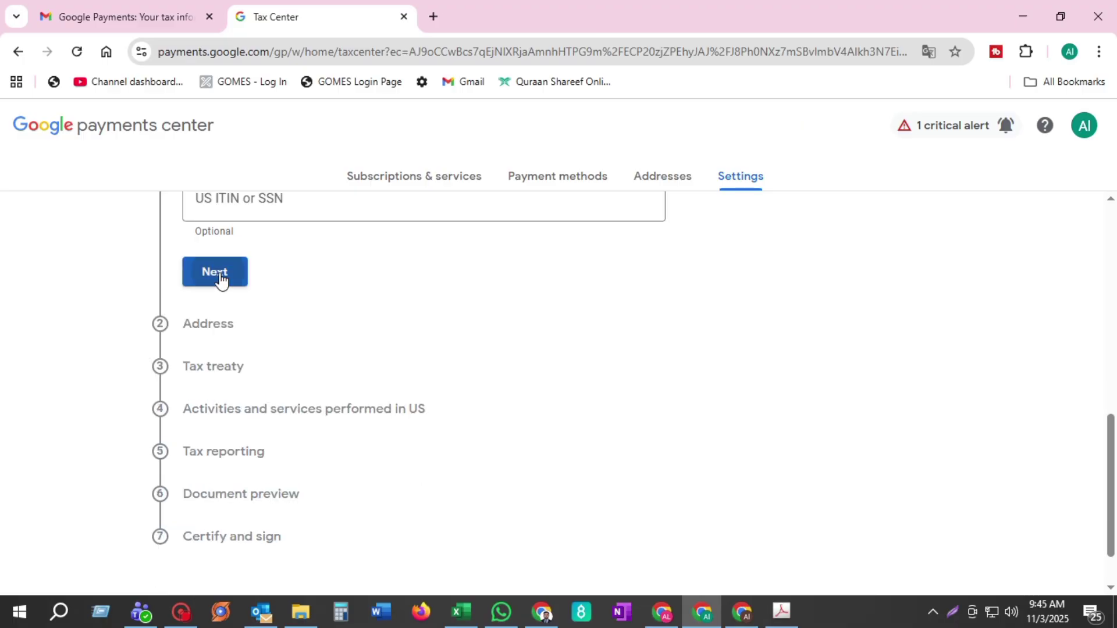
{"action": "left_click", "coordinate": [219, 278]}
- Mark the permanent residence address as a PO Box or in-care-of address and review the tax identity summary
{"action": "left_click", "coordinate": [181, 612]}
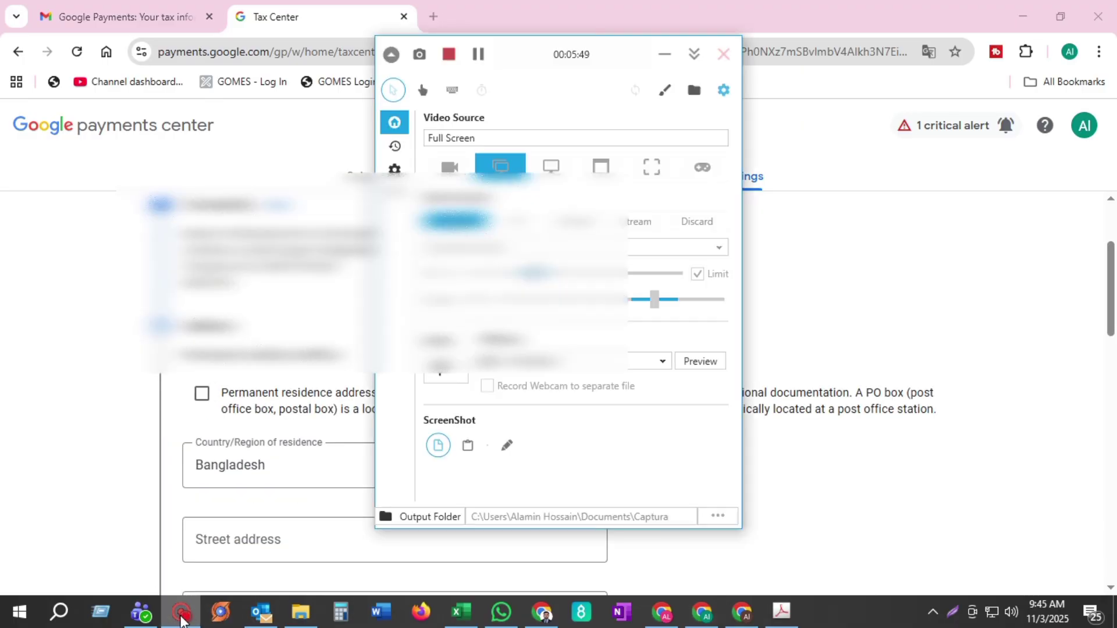
{"action": "left_click", "coordinate": [181, 612]}
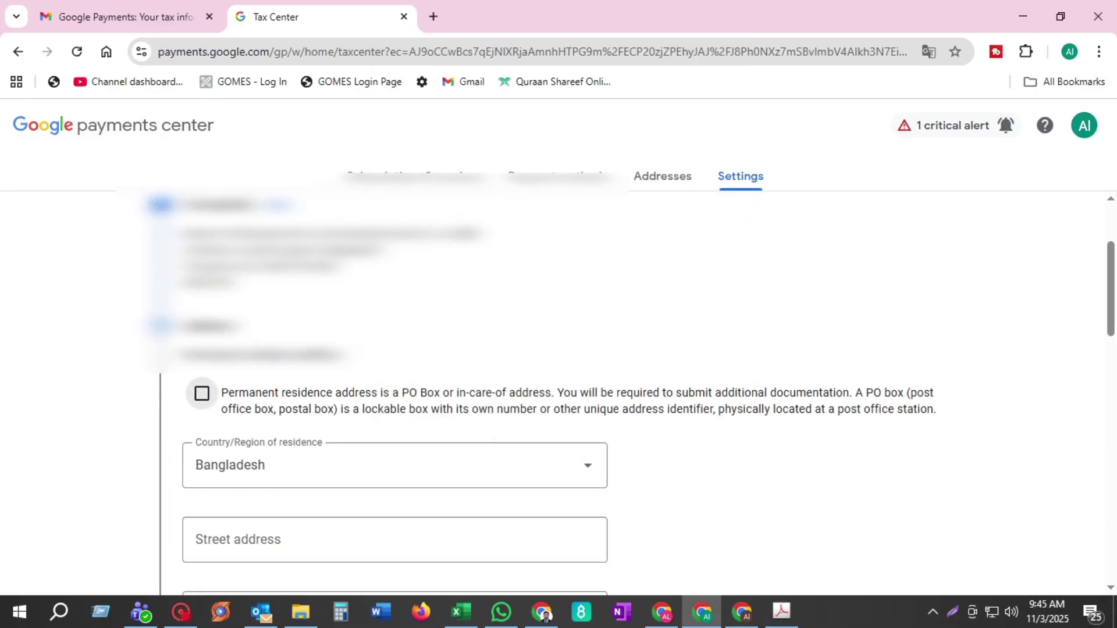
{"action": "scroll", "coordinate": [372, 291], "scroll_direction": "down", "scroll_amount": 1}
{"action": "scroll", "coordinate": [499, 376], "scroll_direction": "up", "scroll_amount": 2}
{"action": "scroll", "coordinate": [501, 376], "scroll_direction": "down", "scroll_amount": 1}
{"action": "scroll", "coordinate": [282, 292], "scroll_direction": "down", "scroll_amount": 1}
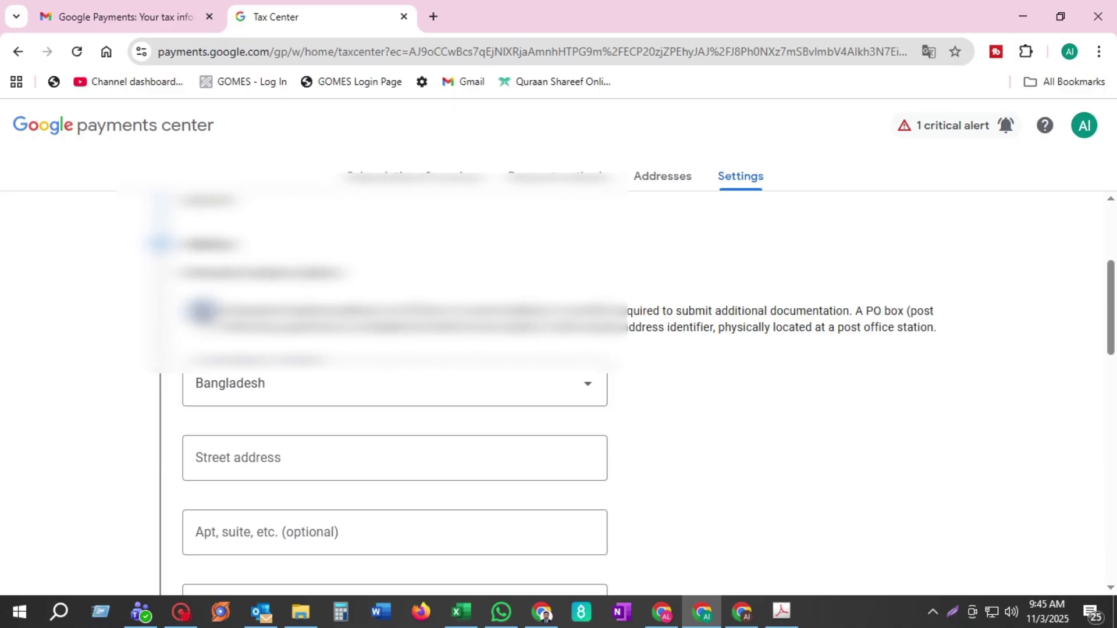
{"action": "scroll", "coordinate": [327, 302], "scroll_direction": "down", "scroll_amount": 1}
{"action": "scroll", "coordinate": [331, 300], "scroll_direction": "up", "scroll_amount": 1}
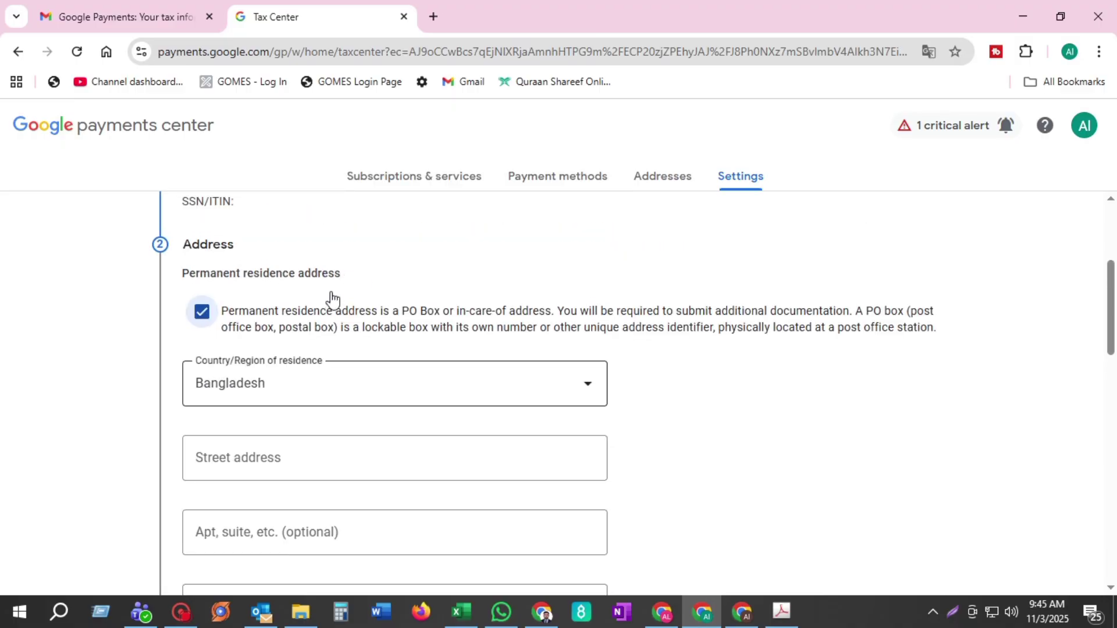
{"action": "scroll", "coordinate": [332, 300], "scroll_direction": "up", "scroll_amount": 2}
{"action": "scroll", "coordinate": [628, 359], "scroll_direction": "up", "scroll_amount": 1}
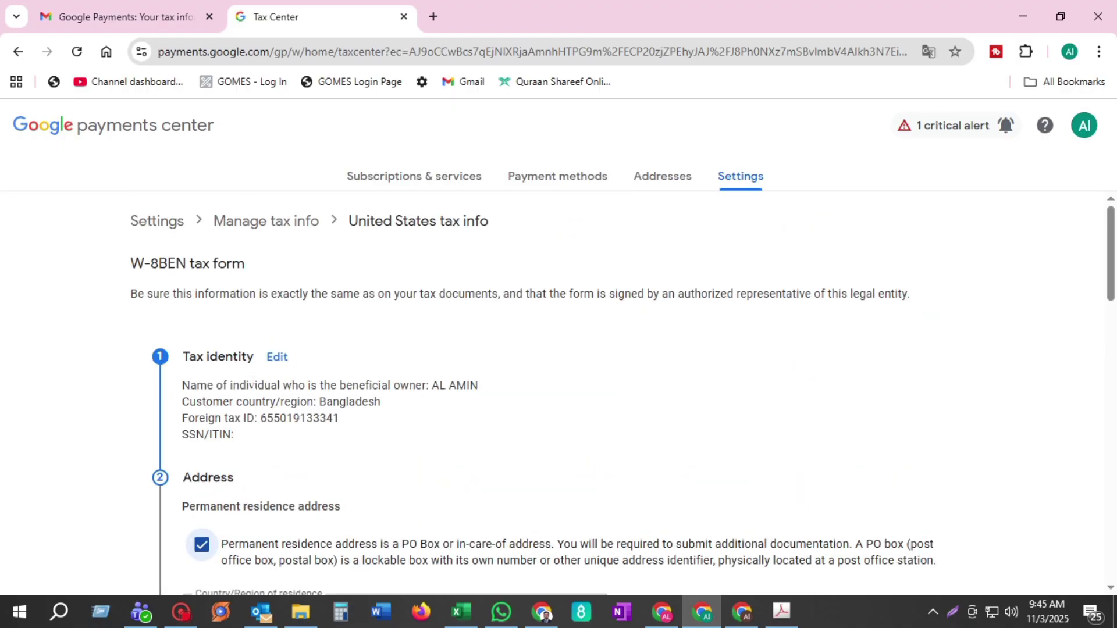
{"action": "scroll", "coordinate": [308, 451], "scroll_direction": "down", "scroll_amount": 1}
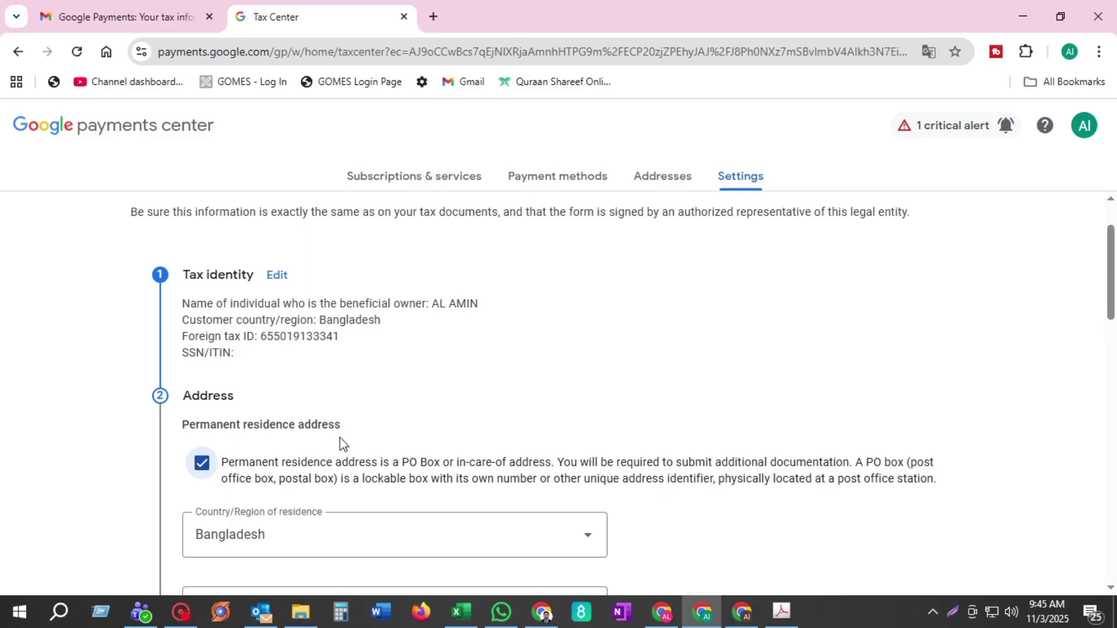
{"action": "scroll", "coordinate": [340, 437], "scroll_direction": "down", "scroll_amount": 3}
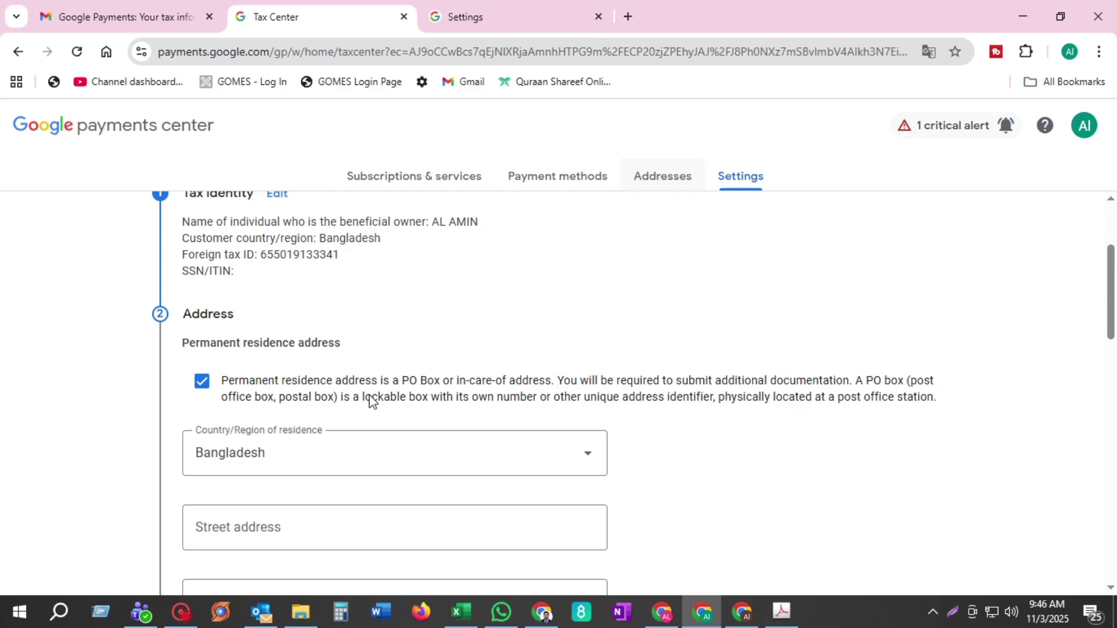
- Paste the account holder's street address into the permanent residence address
{"action": "scroll", "coordinate": [372, 402], "scroll_direction": "down", "scroll_amount": 2}
{"action": "left_click", "coordinate": [361, 365]}
{"action": "key", "text": "ctrl+v"}
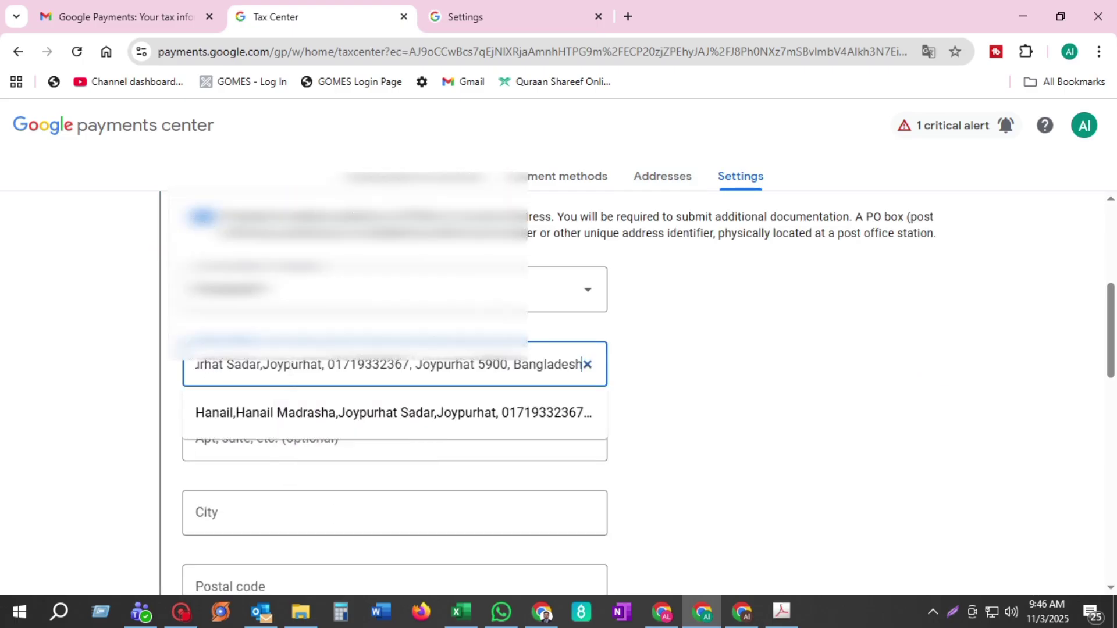
{"action": "left_click", "coordinate": [840, 449]}
- Fill in the city and postal code of the permanent residence from the saved address suggestion and check the completed fields
{"action": "scroll", "coordinate": [634, 448], "scroll_direction": "down", "scroll_amount": 2}
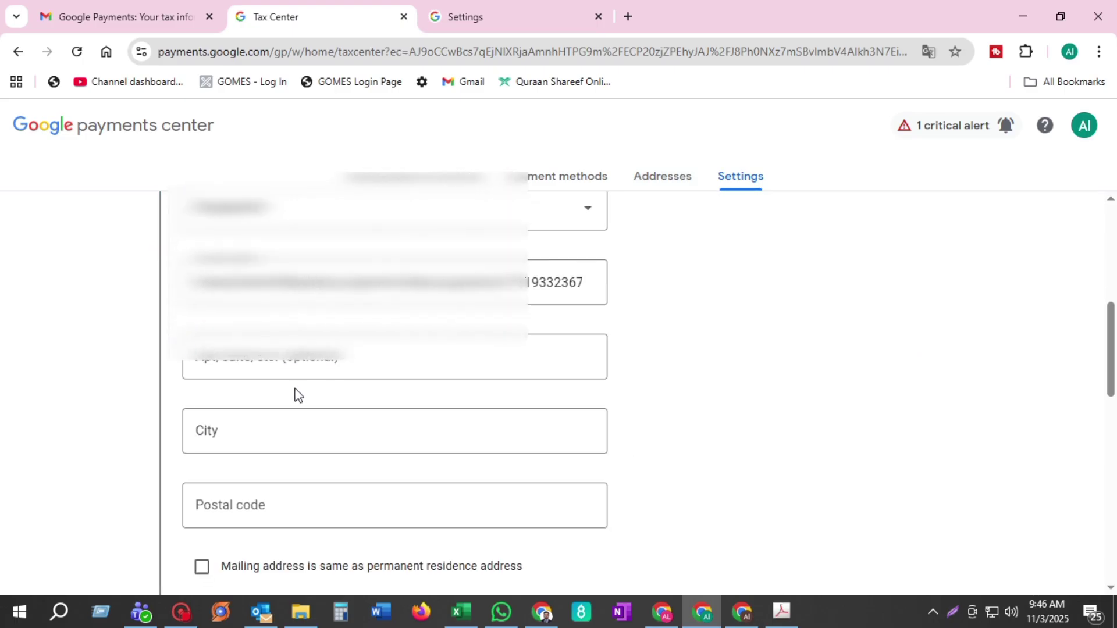
{"action": "left_click", "coordinate": [314, 430]}
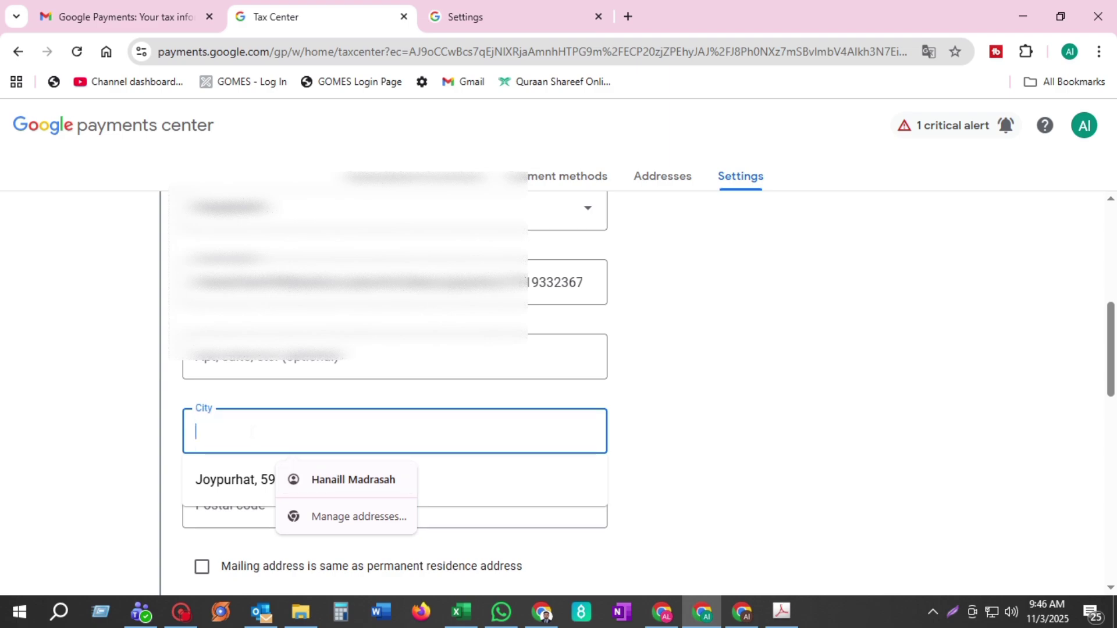
{"action": "left_click", "coordinate": [235, 478]}
{"action": "scroll", "coordinate": [235, 478], "scroll_direction": "down", "scroll_amount": 2}
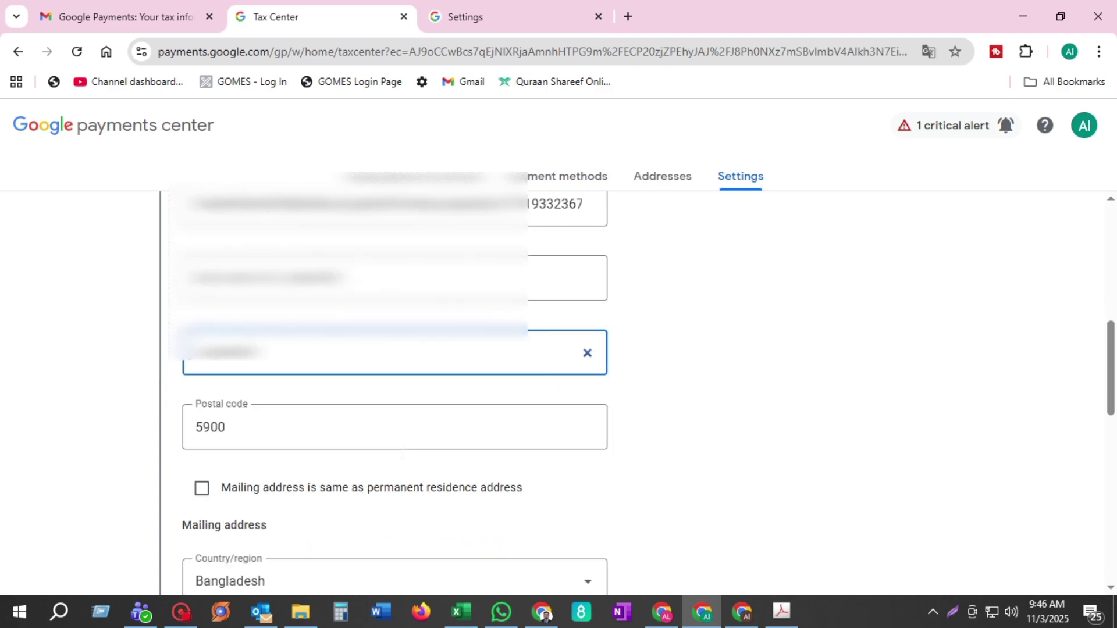
{"action": "scroll", "coordinate": [396, 395], "scroll_direction": "up", "scroll_amount": 2}
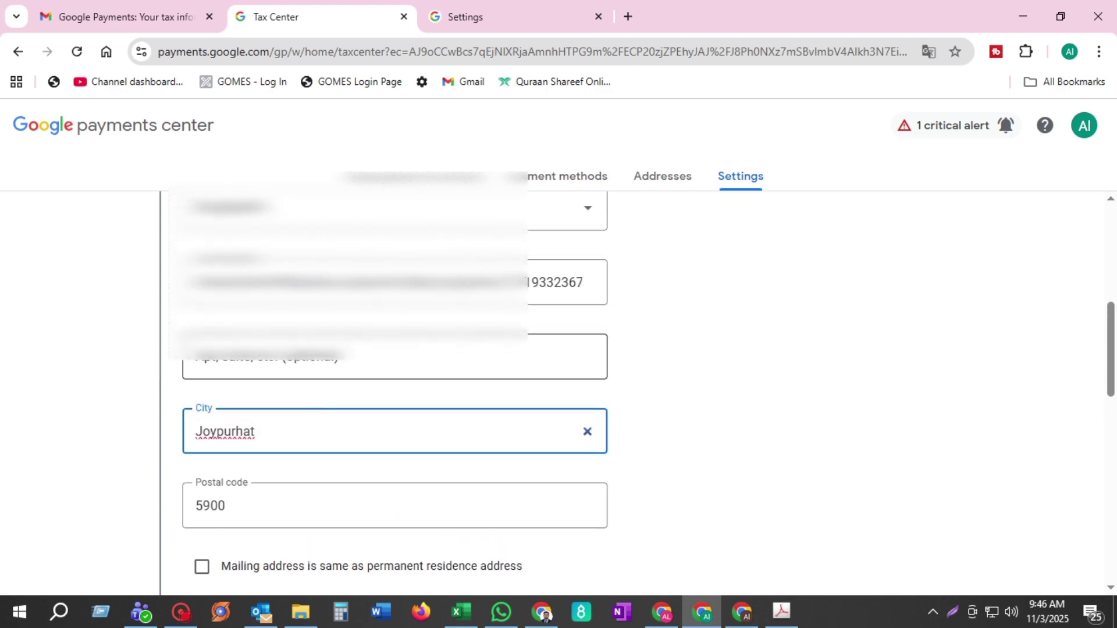
{"action": "scroll", "coordinate": [411, 387], "scroll_direction": "down", "scroll_amount": 2}
{"action": "scroll", "coordinate": [411, 386], "scroll_direction": "up", "scroll_amount": 4}
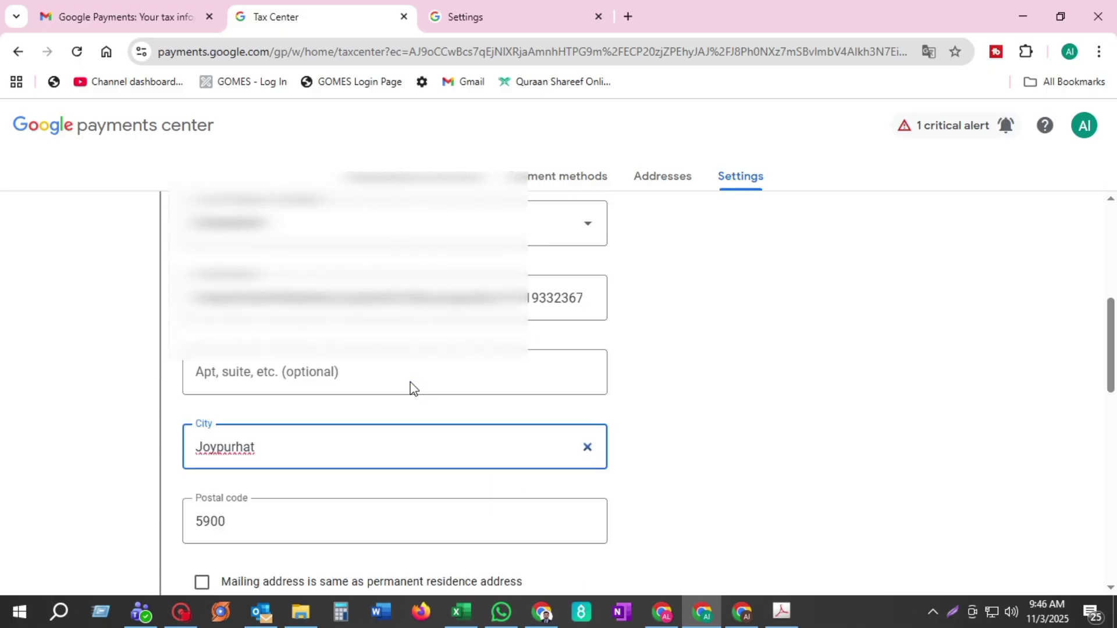
{"action": "left_click", "coordinate": [947, 411]}
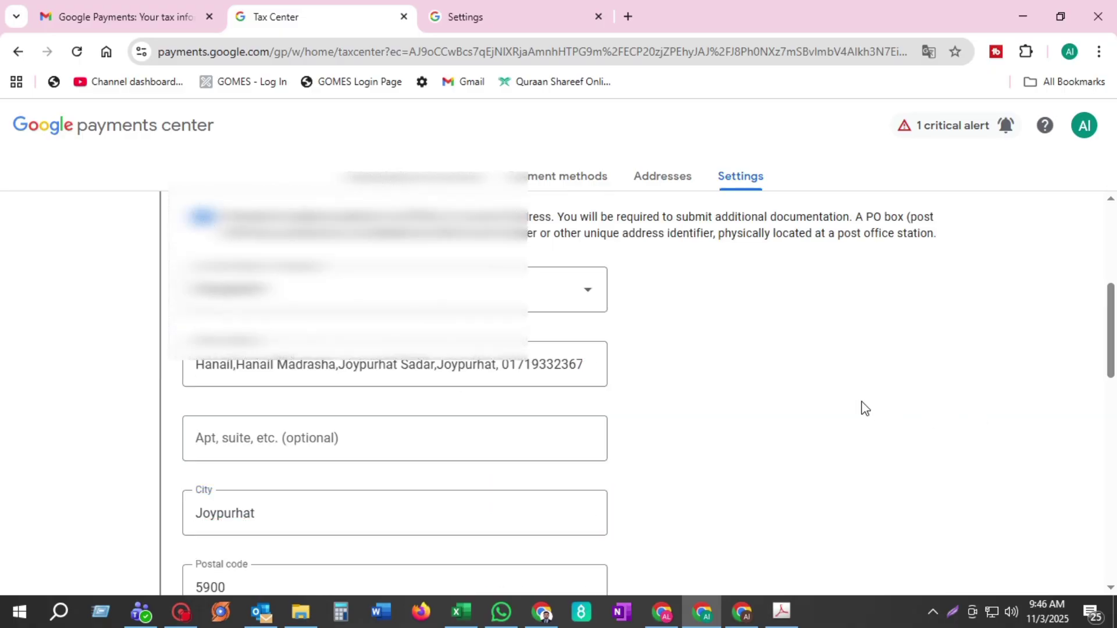
- Mark the mailing address as the same as the permanent residence address and continue to the tax treaty section
{"action": "scroll", "coordinate": [863, 407], "scroll_direction": "down", "scroll_amount": 6}
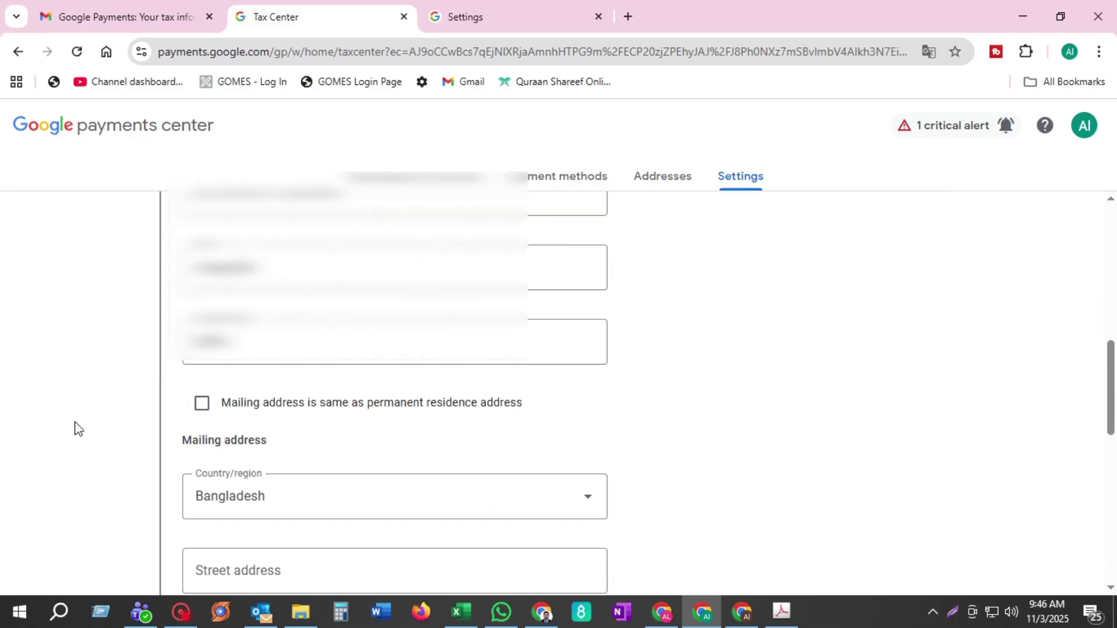
{"action": "left_click", "coordinate": [203, 407]}
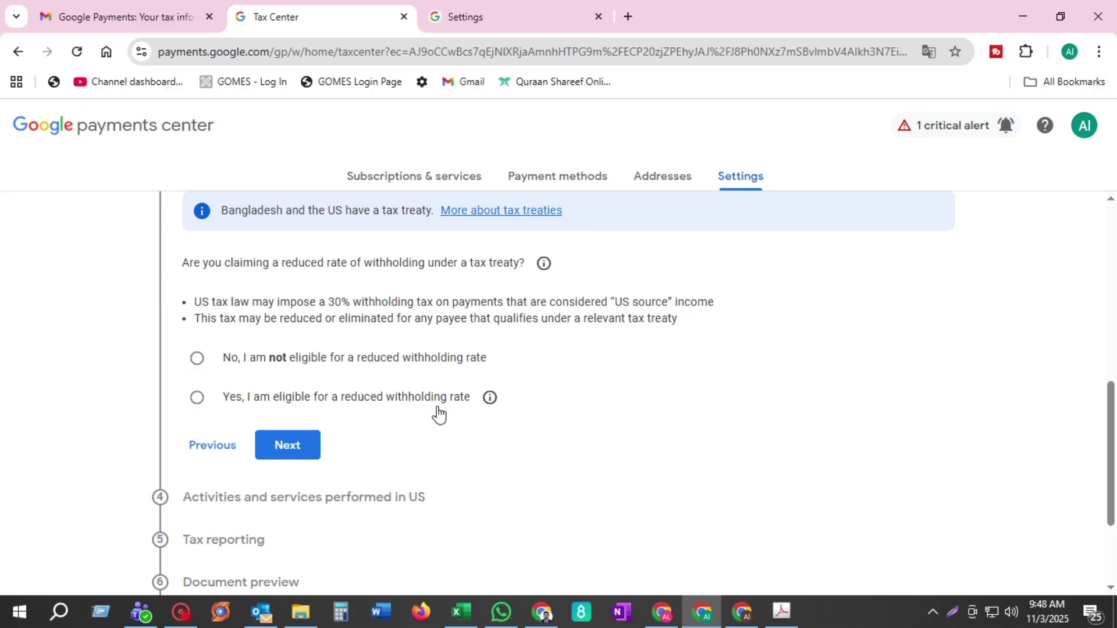
- Claim eligibility for a reduced withholding rate under the tax treaty and tick the declaration of residency in the treaty country
{"action": "scroll", "coordinate": [440, 416], "scroll_direction": "down", "scroll_amount": 3}
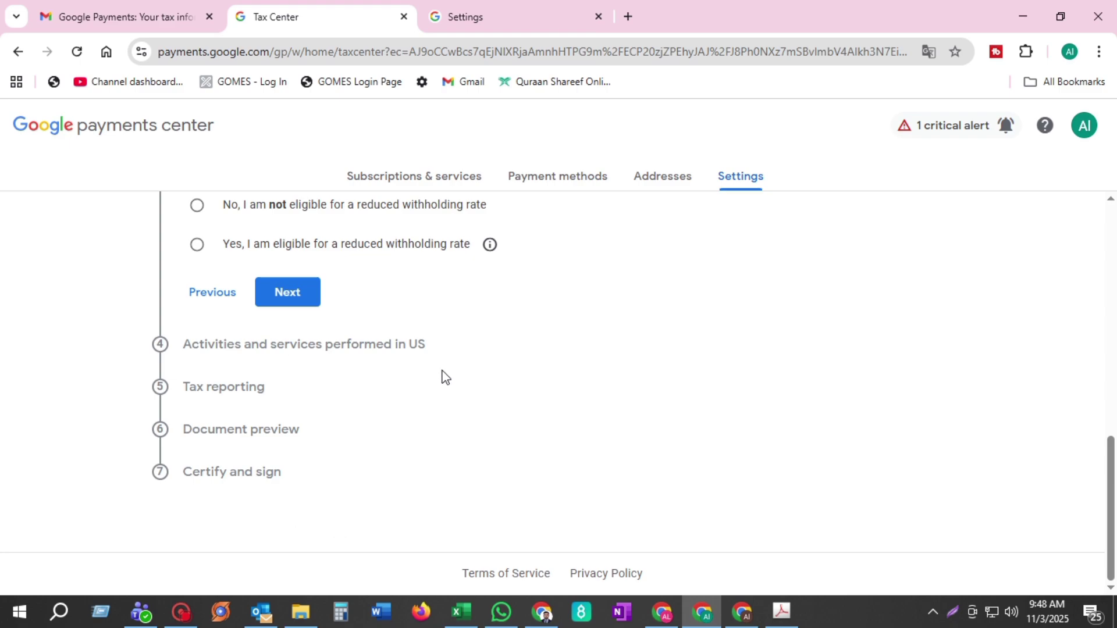
{"action": "scroll", "coordinate": [445, 378], "scroll_direction": "up", "scroll_amount": 1}
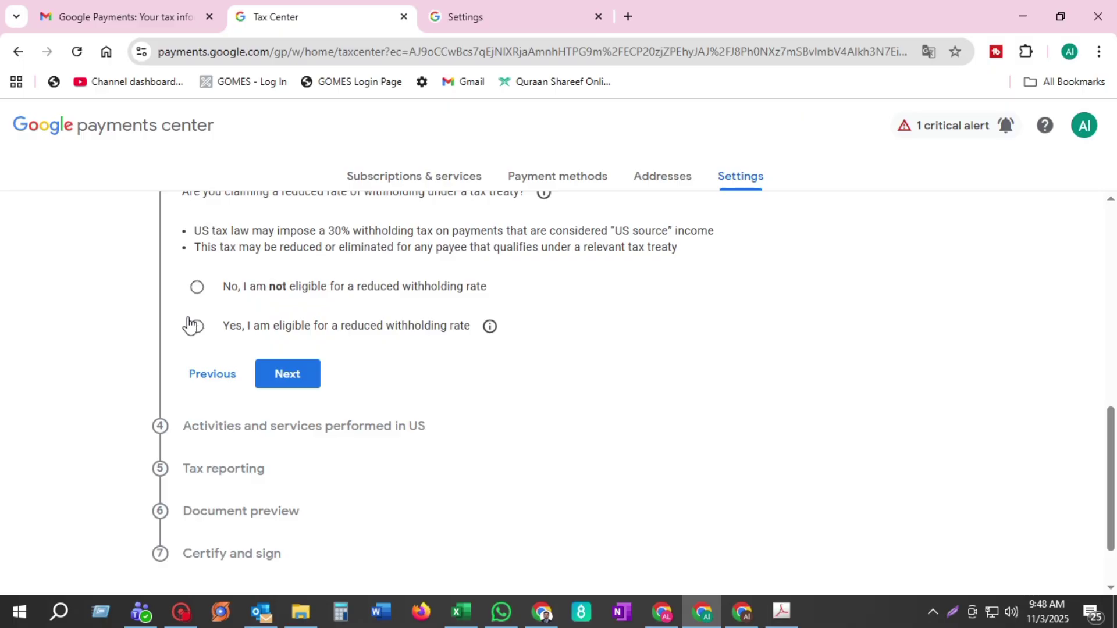
{"action": "left_click", "coordinate": [196, 337]}
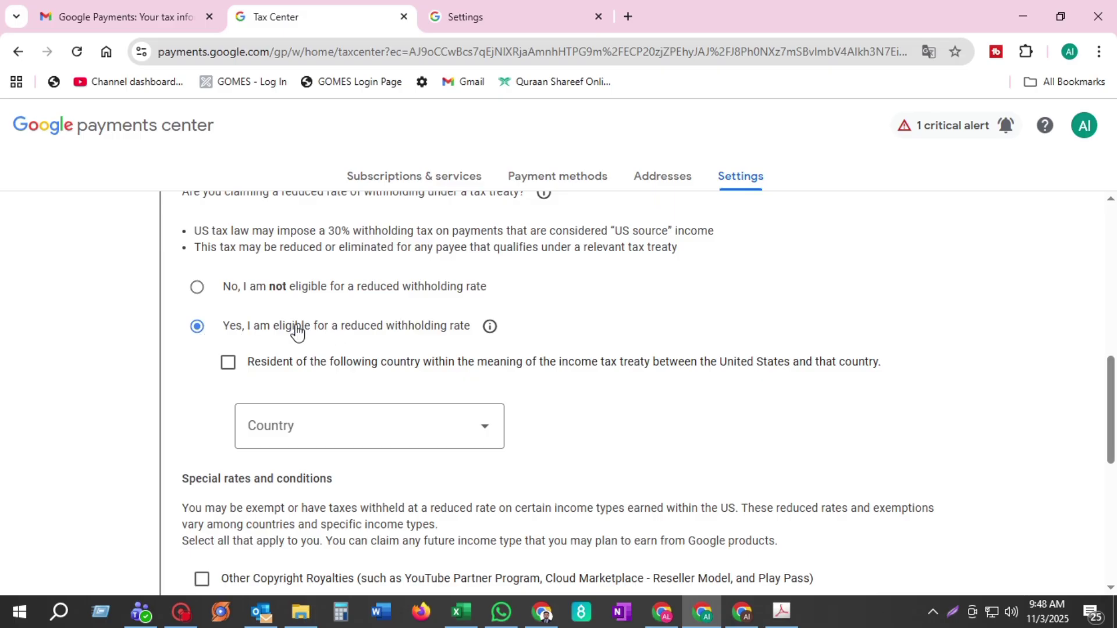
{"action": "left_click", "coordinate": [227, 366]}
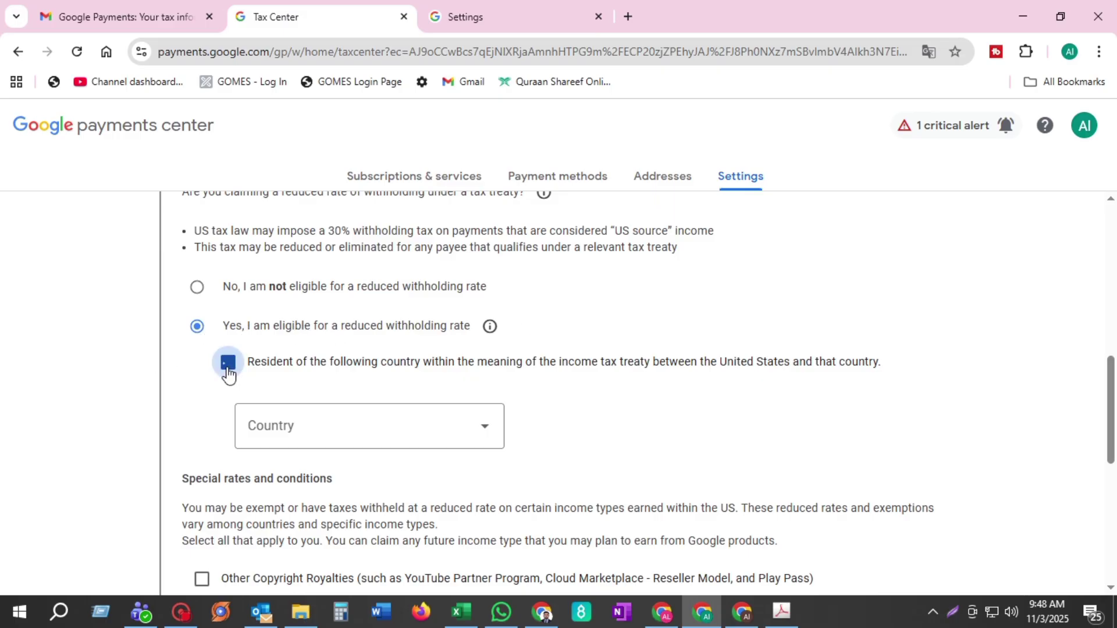
- Set Bangladesh as the country of residence for the income tax treaty
{"action": "left_click", "coordinate": [350, 437]}
{"action": "left_click", "coordinate": [308, 316]}
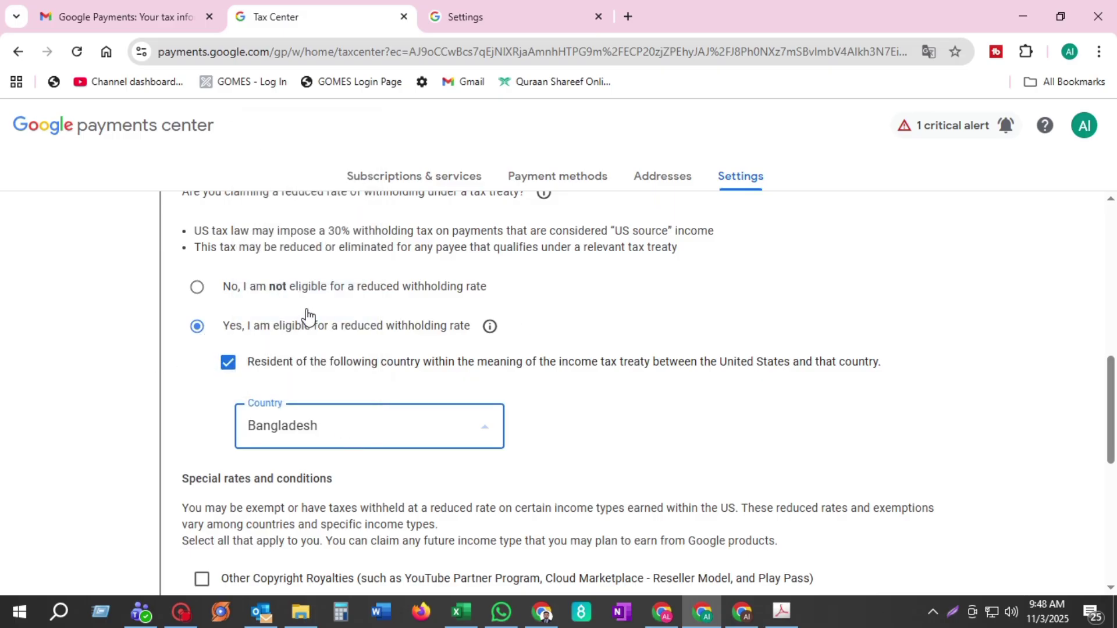
- Claim Other Copyright Royalties under Article 12 and paragraph 2 at the 10% reduced treaty rate, and tick its treaty-terms statement
{"action": "scroll", "coordinate": [620, 421], "scroll_direction": "down", "scroll_amount": 4}
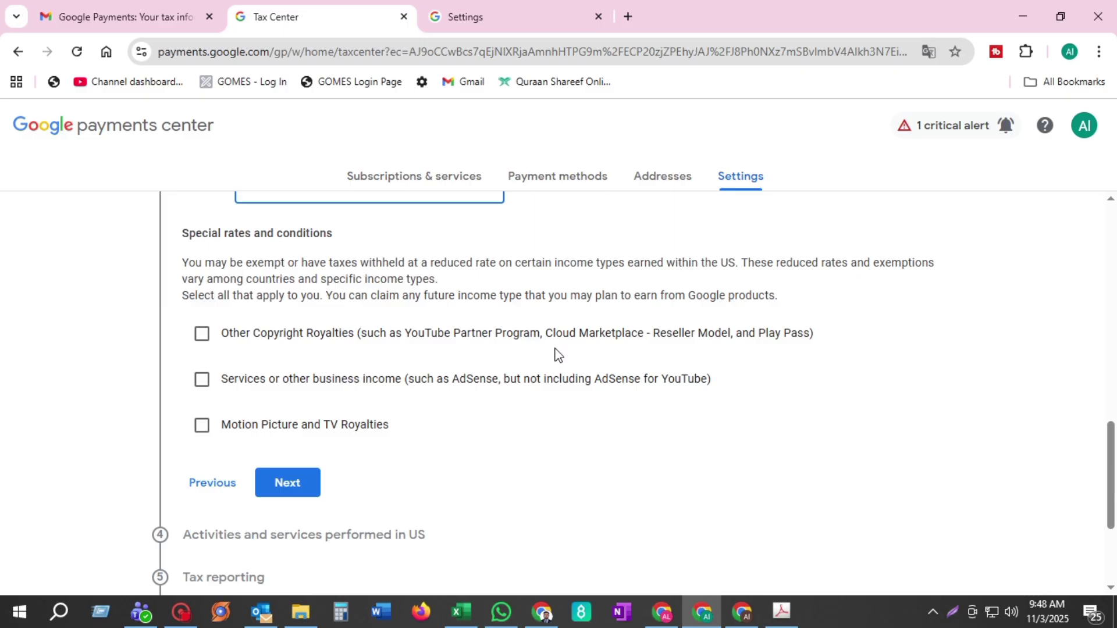
{"action": "left_click", "coordinate": [202, 334]}
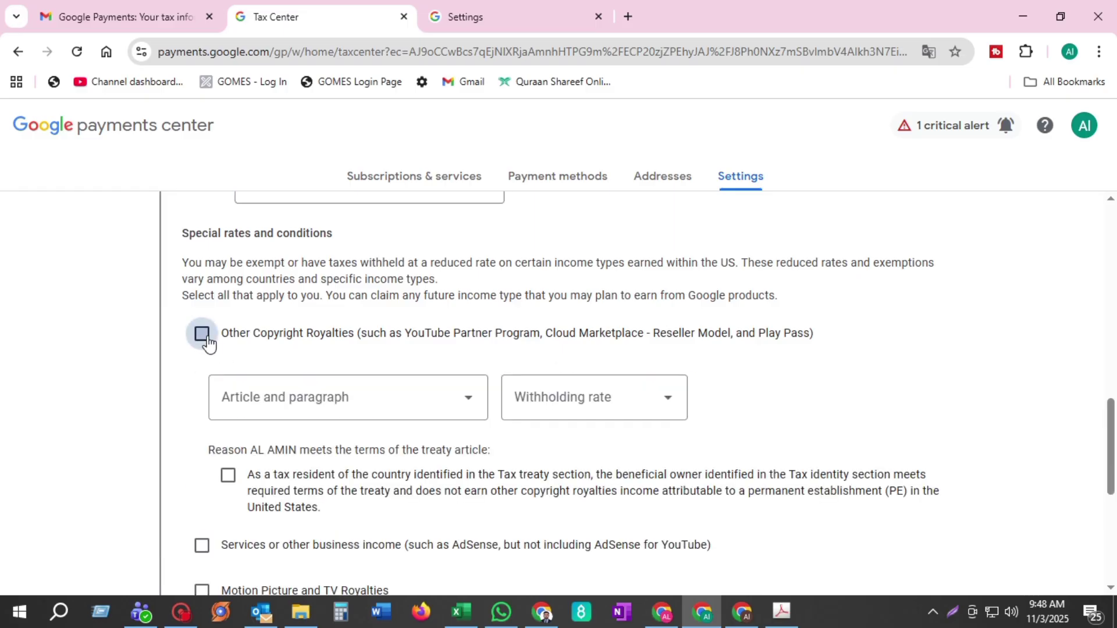
{"action": "left_click", "coordinate": [364, 406]}
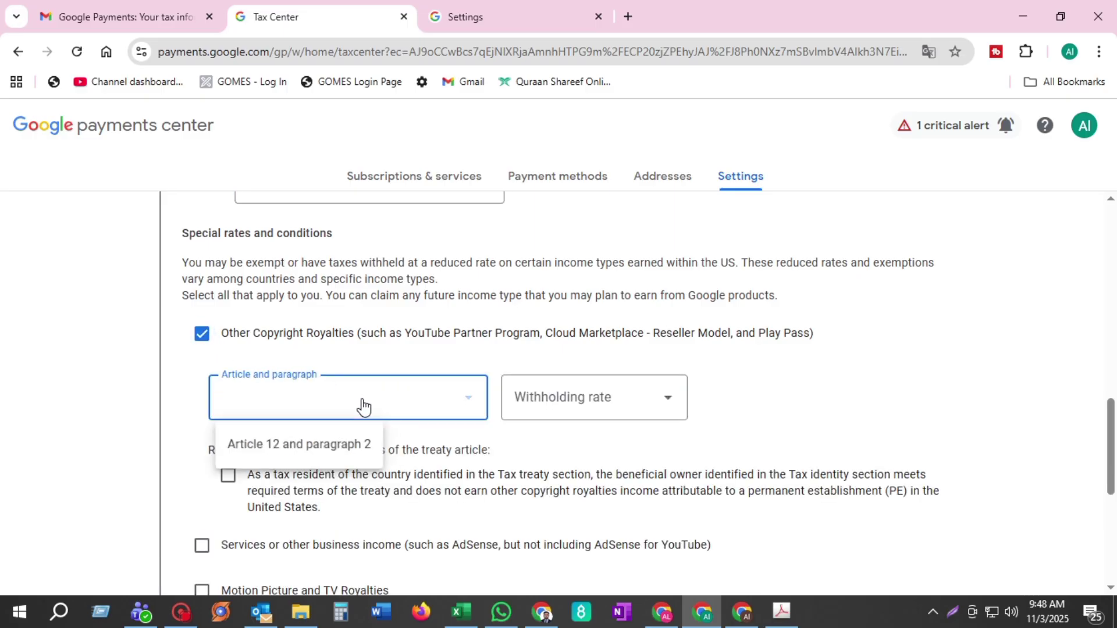
{"action": "left_click", "coordinate": [300, 448]}
{"action": "left_click", "coordinate": [598, 401]}
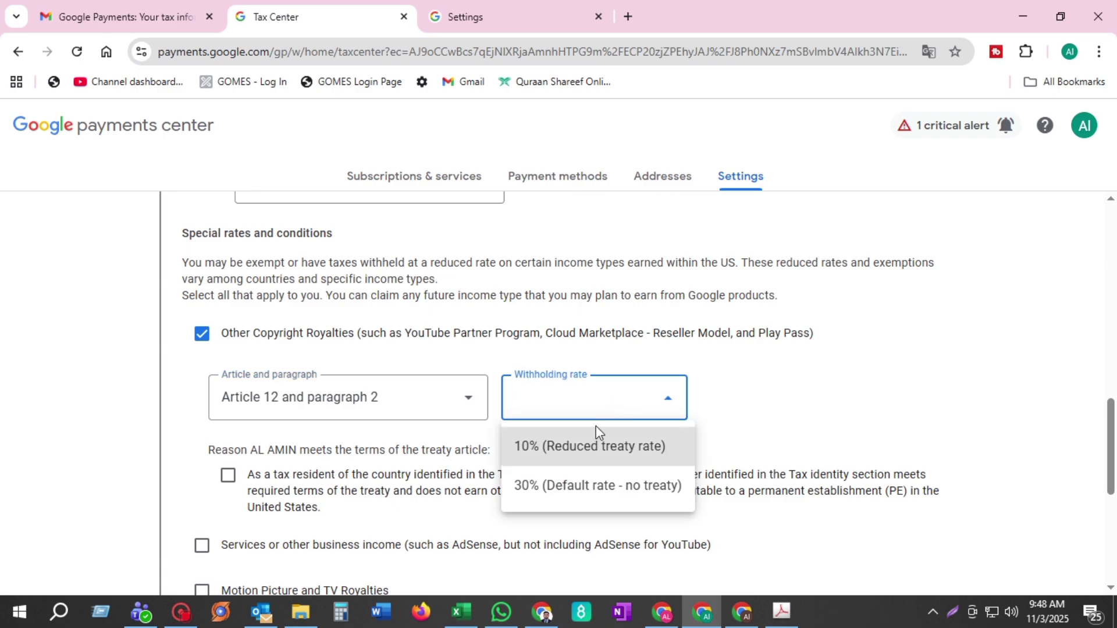
{"action": "left_click", "coordinate": [576, 452]}
{"action": "scroll", "coordinate": [356, 389], "scroll_direction": "down", "scroll_amount": 3}
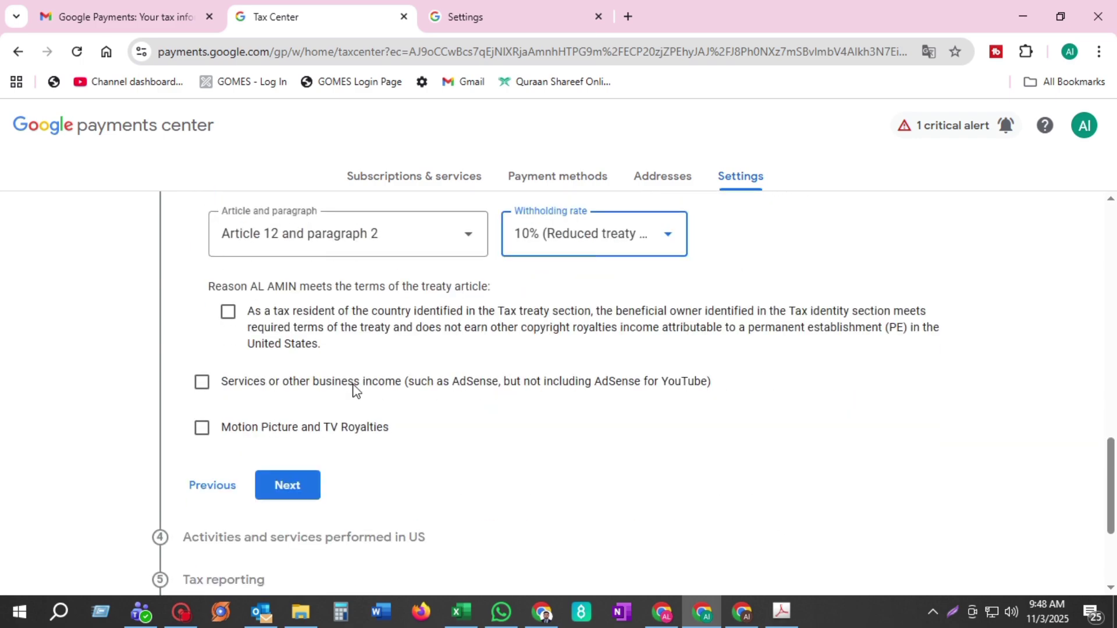
{"action": "left_click", "coordinate": [228, 313]}
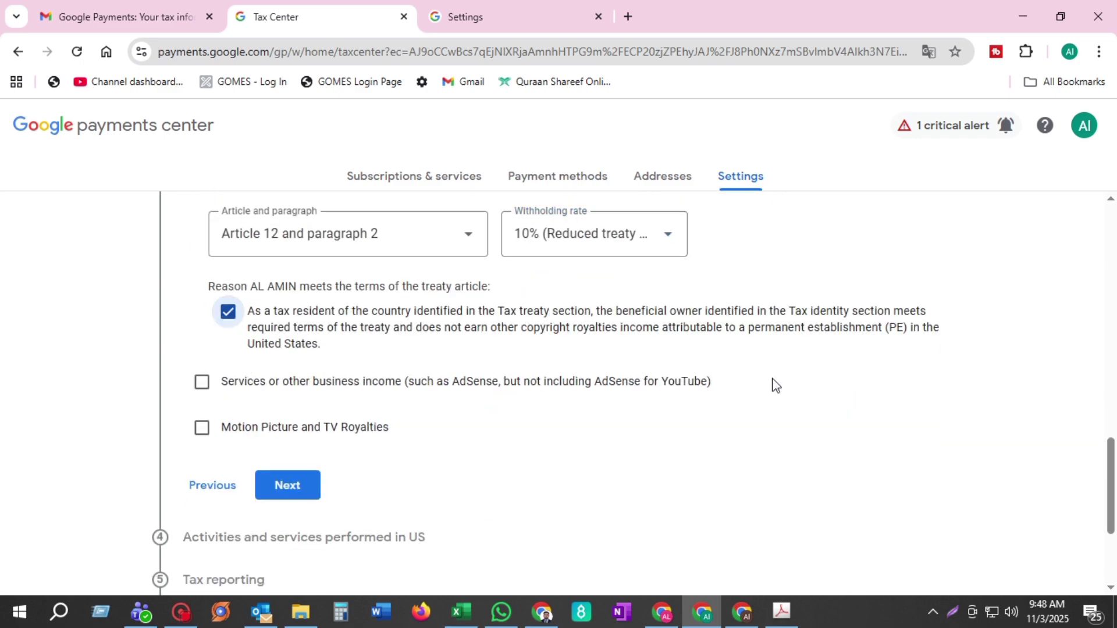
- Claim Services or other business income under Article 7 and paragraph 1 at the 0% reduced treaty rate, and tick its treaty-terms statement
{"action": "left_click", "coordinate": [204, 389]}
{"action": "scroll", "coordinate": [472, 384], "scroll_direction": "down", "scroll_amount": 1}
{"action": "left_click", "coordinate": [471, 381]}
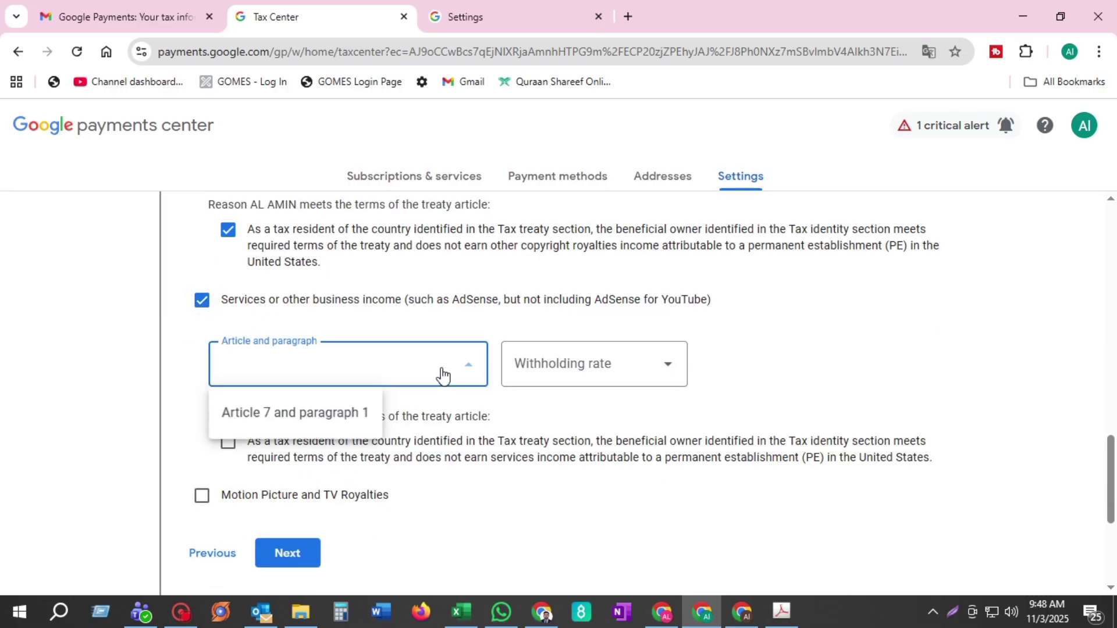
{"action": "left_click", "coordinate": [242, 425]}
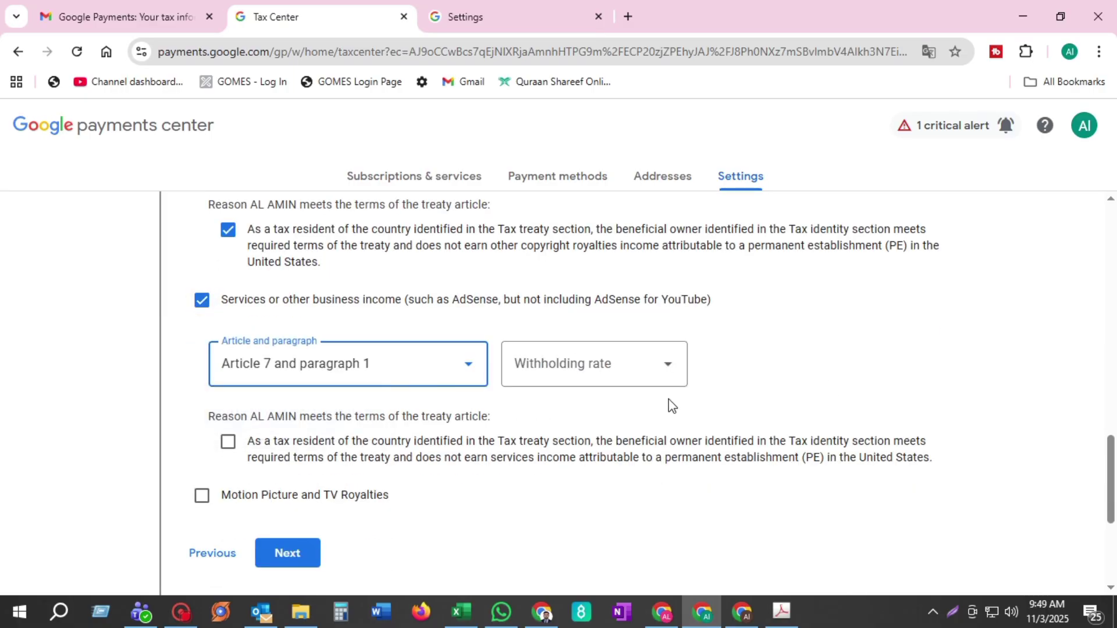
{"action": "left_click", "coordinate": [591, 372]}
{"action": "left_click", "coordinate": [573, 416]}
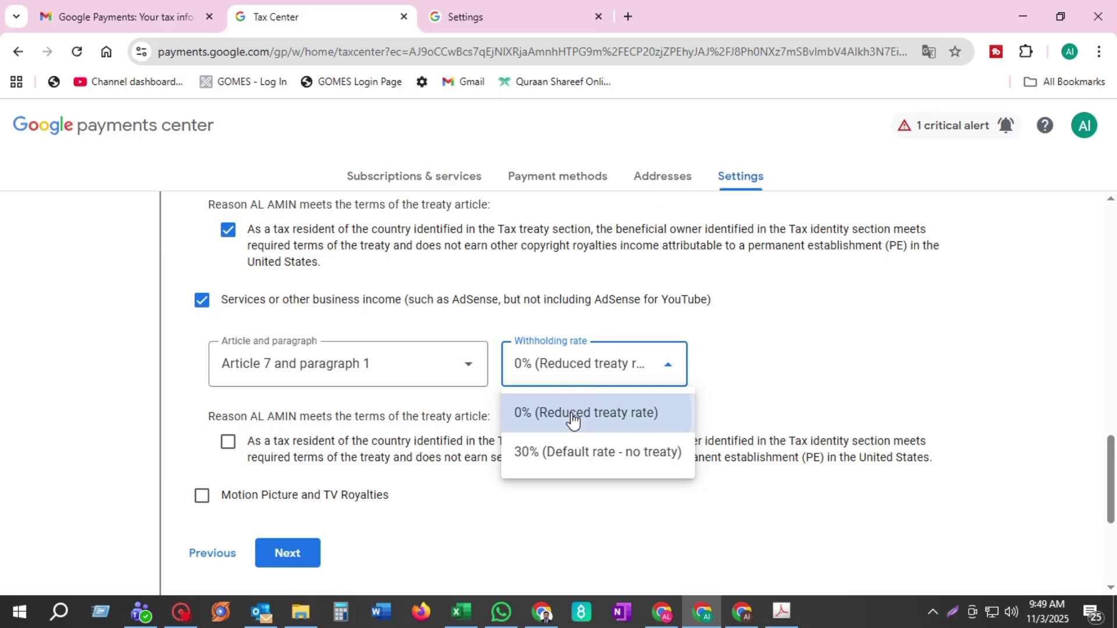
{"action": "left_click", "coordinate": [228, 442]}
- Claim Motion Picture and TV Royalties under Article 12 and paragraph 2 at the 10% reduced treaty rate
{"action": "scroll", "coordinate": [638, 428], "scroll_direction": "down", "scroll_amount": 1}
{"action": "scroll", "coordinate": [638, 428], "scroll_direction": "down", "scroll_amount": 1}
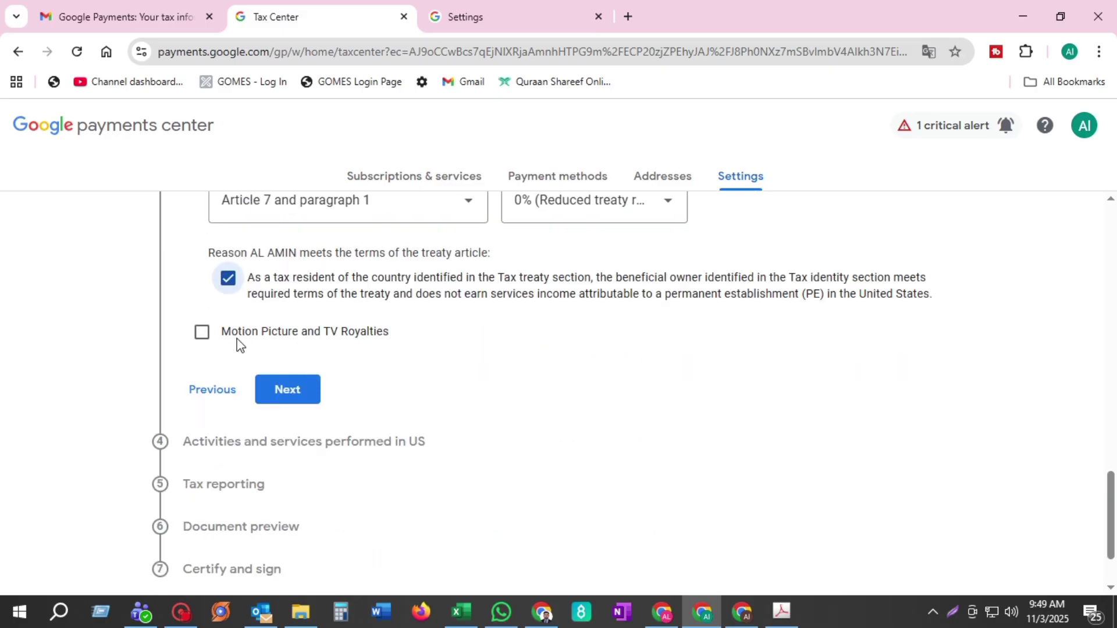
{"action": "left_click", "coordinate": [202, 333]}
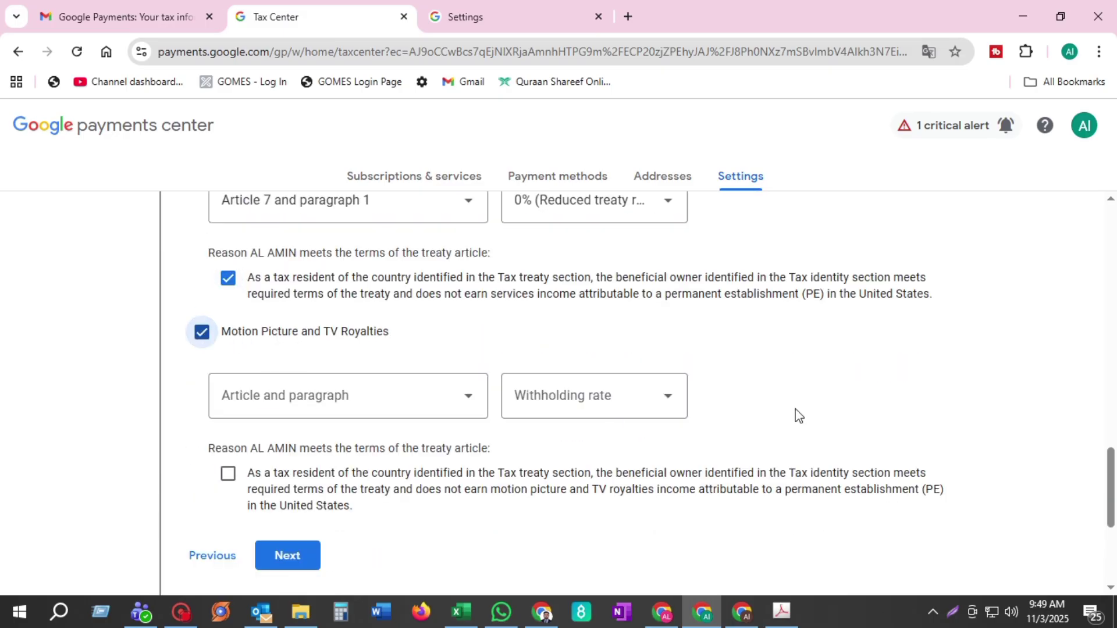
{"action": "left_click", "coordinate": [359, 409]}
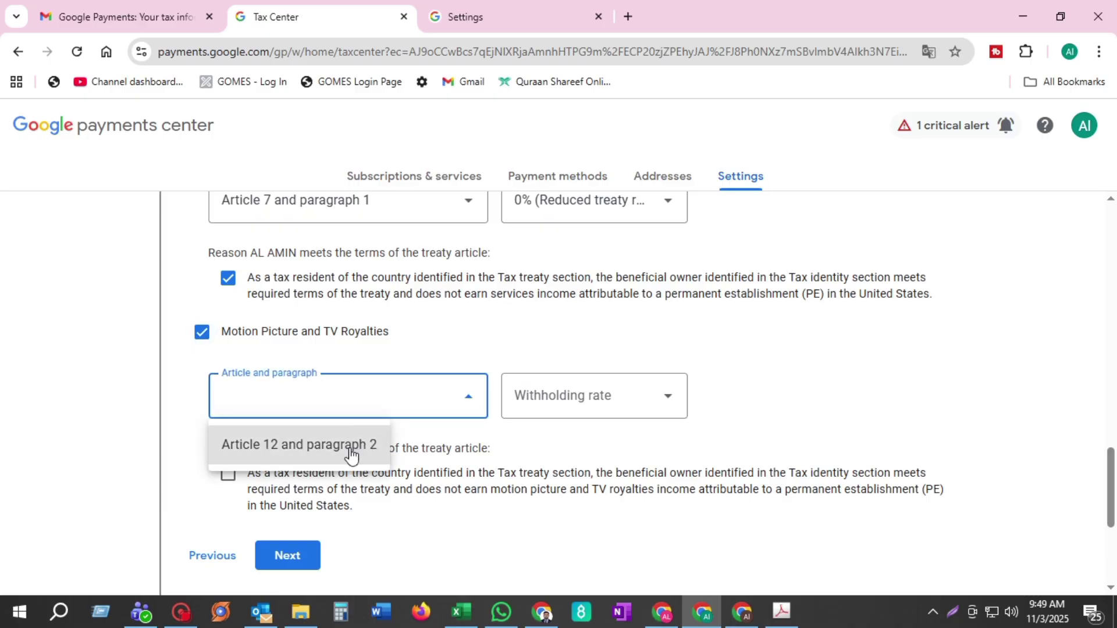
{"action": "left_click", "coordinate": [307, 449]}
{"action": "left_click", "coordinate": [597, 402]}
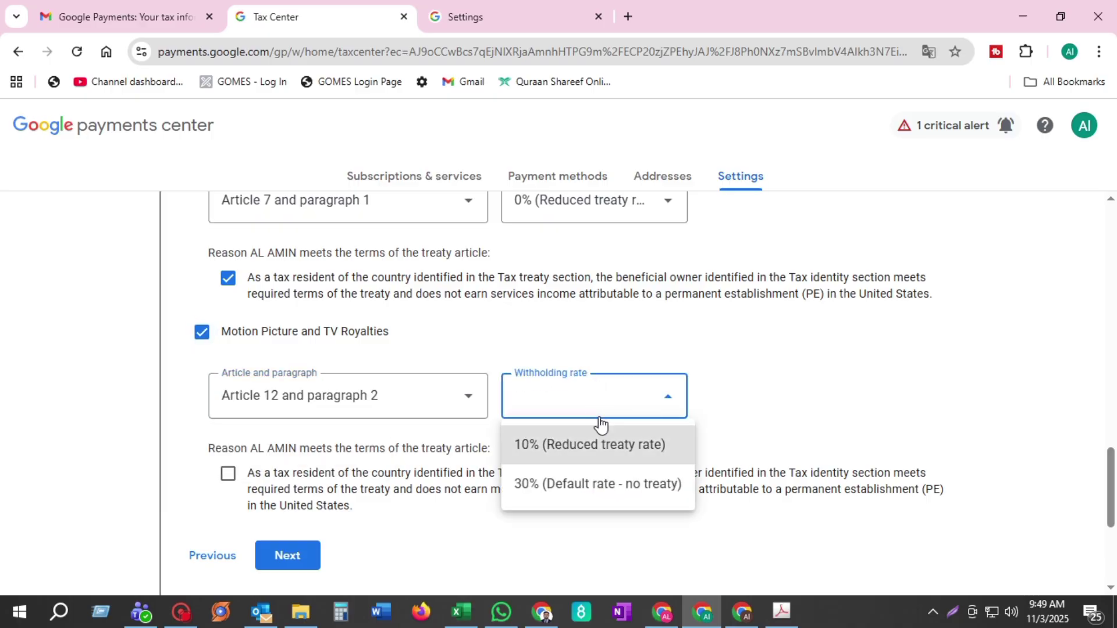
{"action": "left_click", "coordinate": [585, 445]}
- Check the articles and rates of all three income types and tick the treaty-terms statement for Motion Picture and TV Royalties
{"action": "scroll", "coordinate": [765, 412], "scroll_direction": "up", "scroll_amount": 5}
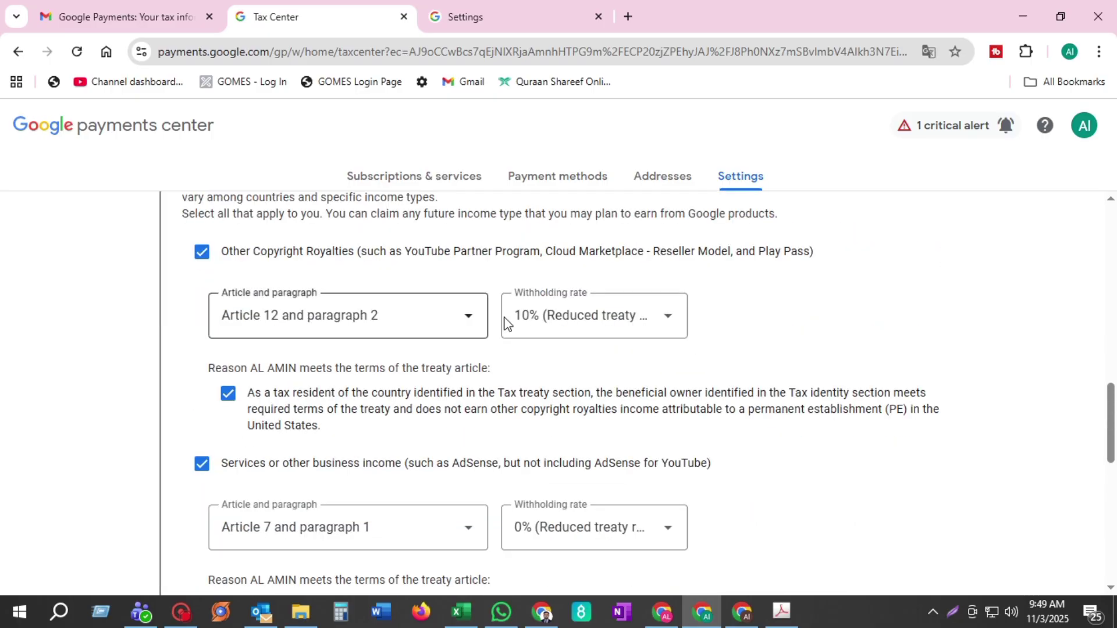
{"action": "scroll", "coordinate": [556, 363], "scroll_direction": "down", "scroll_amount": 3}
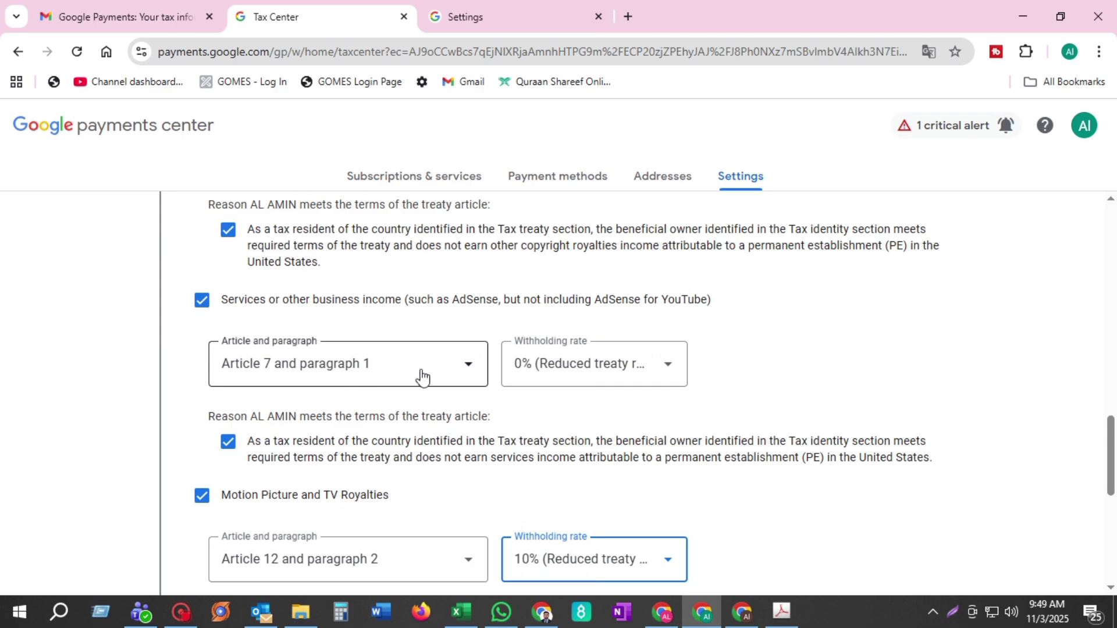
{"action": "scroll", "coordinate": [819, 366], "scroll_direction": "down", "scroll_amount": 1}
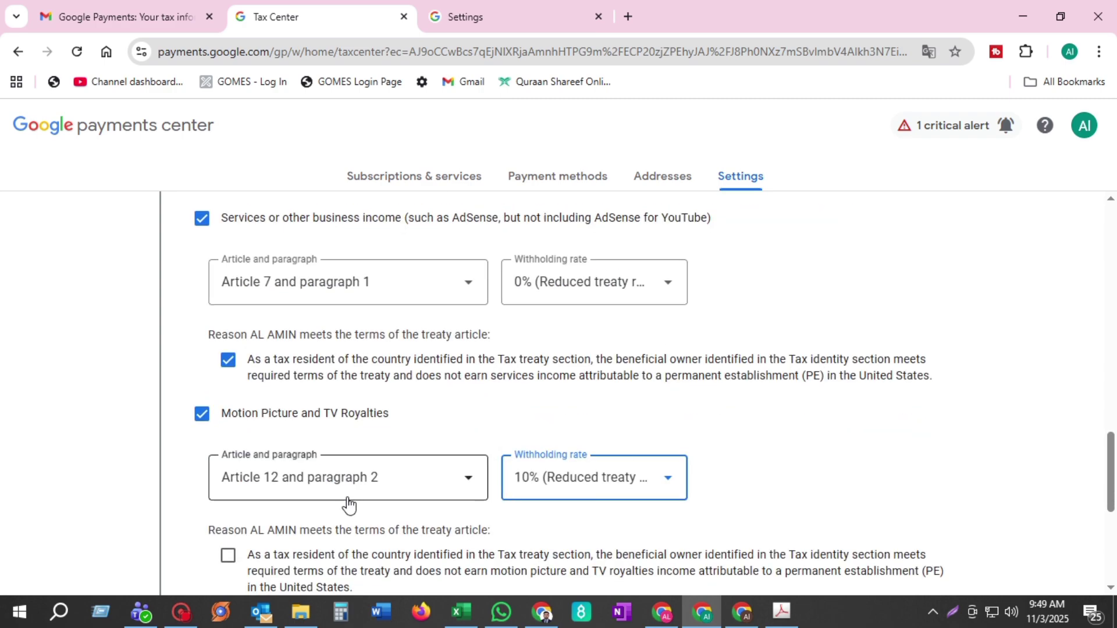
{"action": "scroll", "coordinate": [524, 474], "scroll_direction": "down", "scroll_amount": 1}
{"action": "scroll", "coordinate": [658, 419], "scroll_direction": "down", "scroll_amount": 1}
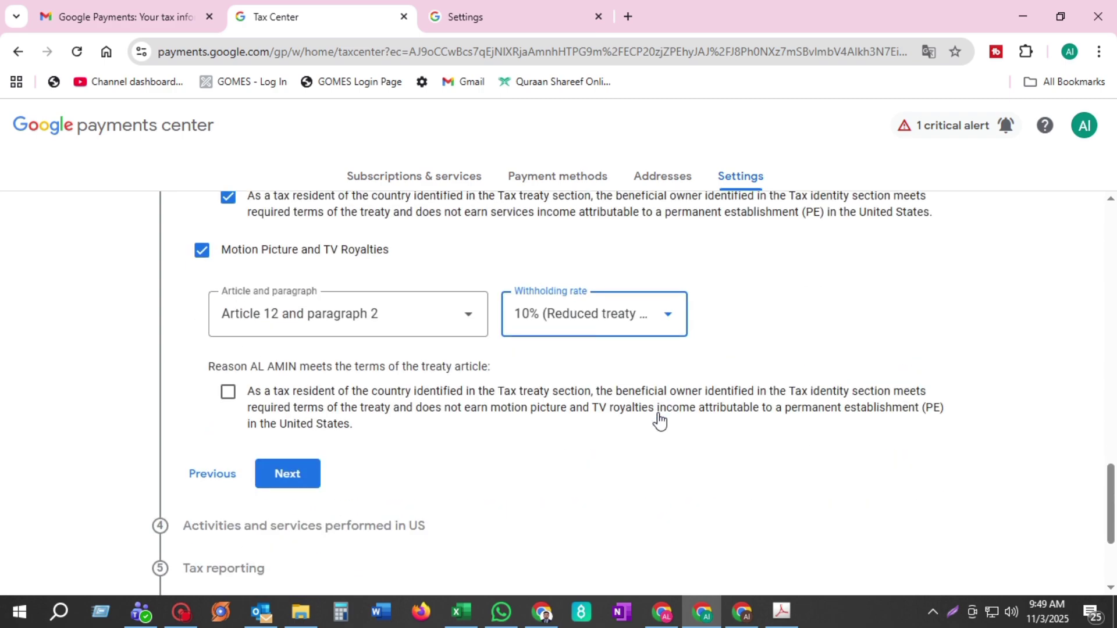
{"action": "left_click", "coordinate": [228, 392]}
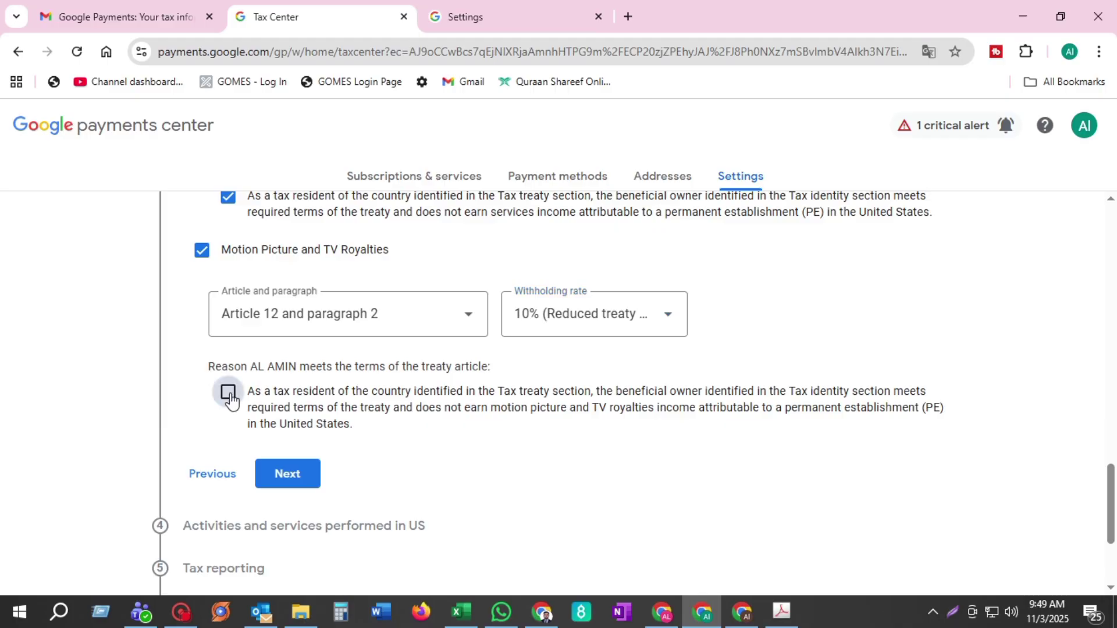
- Recheck the completed tax treaty claims and continue to the section on activities and services performed in the US
{"action": "scroll", "coordinate": [585, 468], "scroll_direction": "down", "scroll_amount": 1}
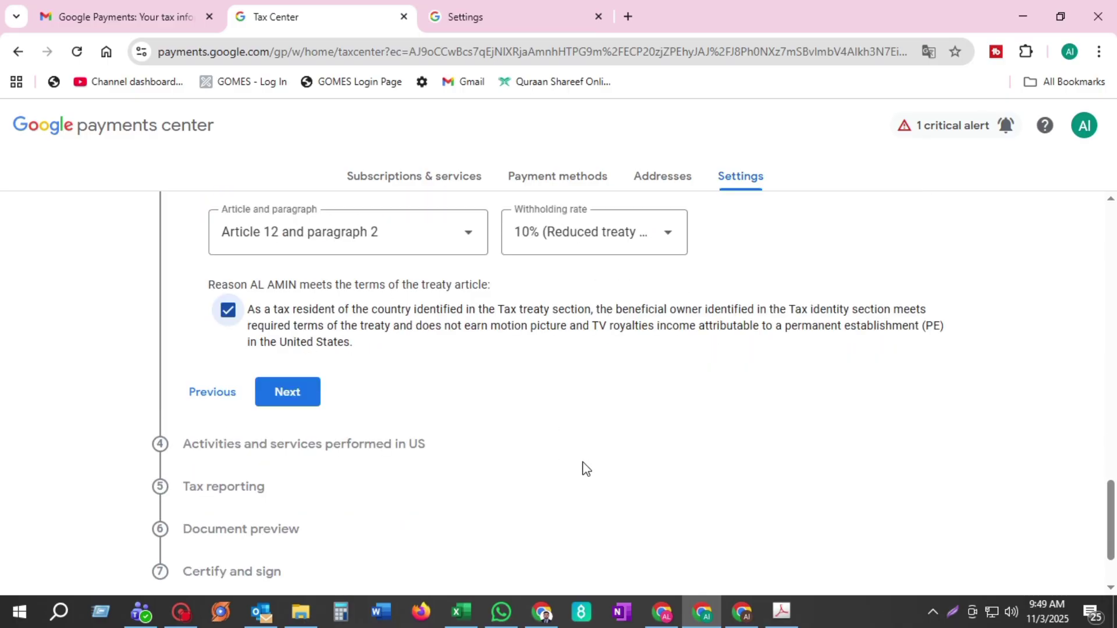
{"action": "scroll", "coordinate": [584, 468], "scroll_direction": "down", "scroll_amount": 1}
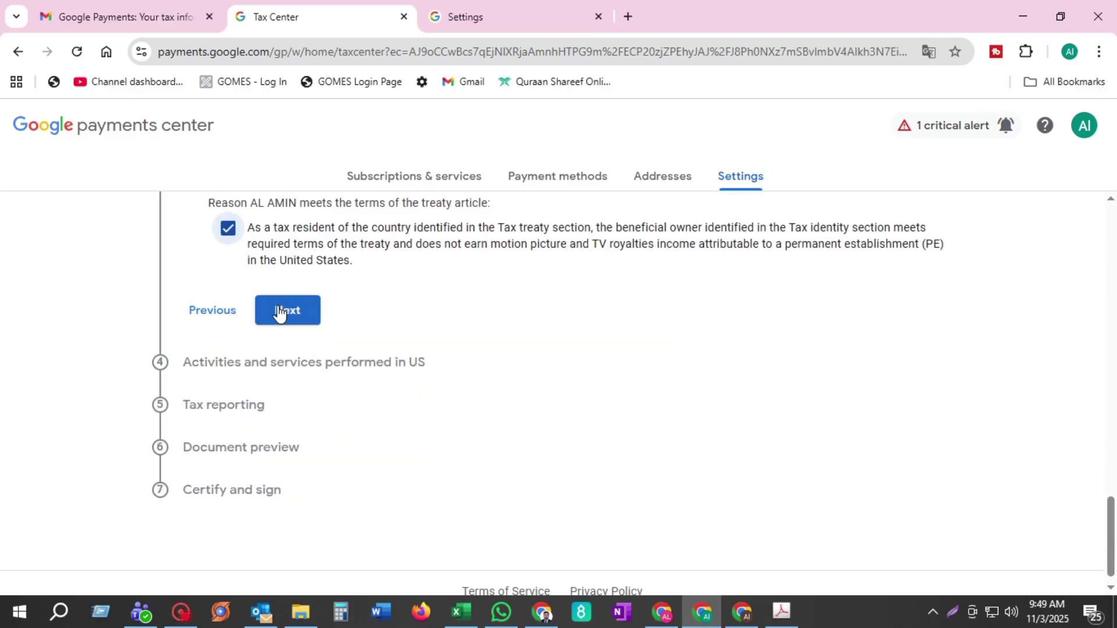
{"action": "scroll", "coordinate": [299, 324], "scroll_direction": "up", "scroll_amount": 2}
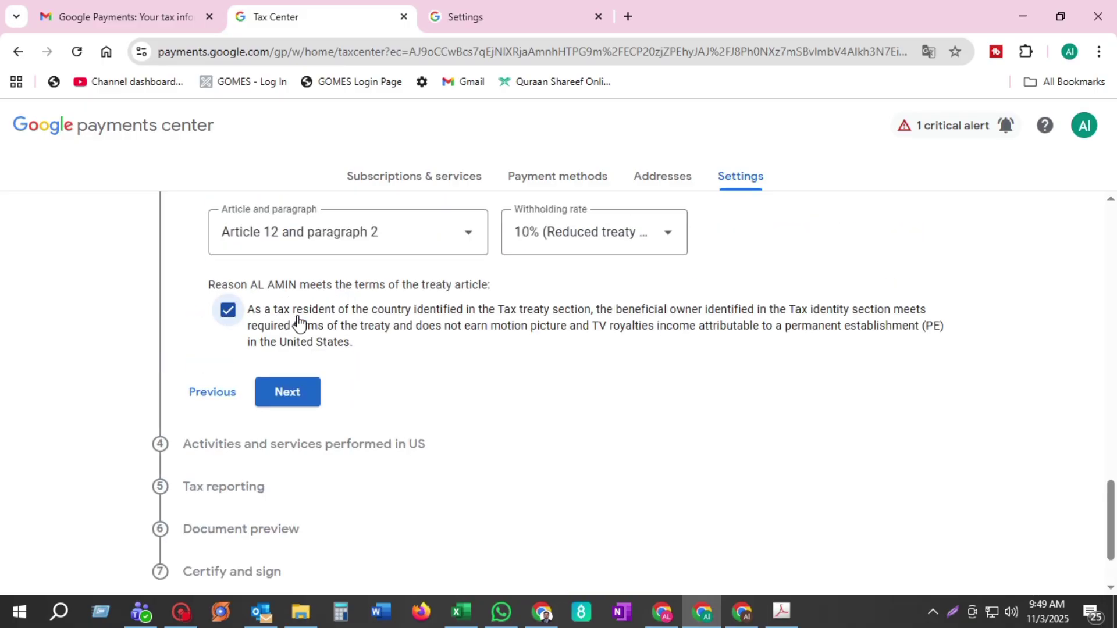
{"action": "scroll", "coordinate": [302, 318], "scroll_direction": "up", "scroll_amount": 2}
{"action": "scroll", "coordinate": [304, 318], "scroll_direction": "down", "scroll_amount": 1}
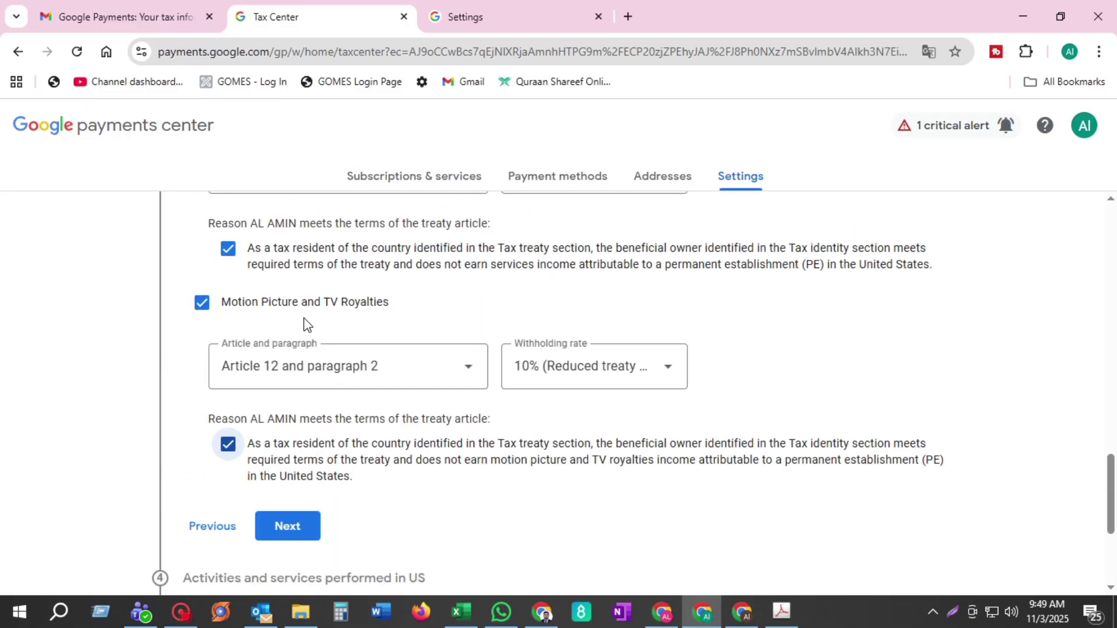
{"action": "scroll", "coordinate": [303, 318], "scroll_direction": "up", "scroll_amount": 1}
{"action": "scroll", "coordinate": [303, 318], "scroll_direction": "up", "scroll_amount": 2}
{"action": "scroll", "coordinate": [306, 324], "scroll_direction": "down", "scroll_amount": 4}
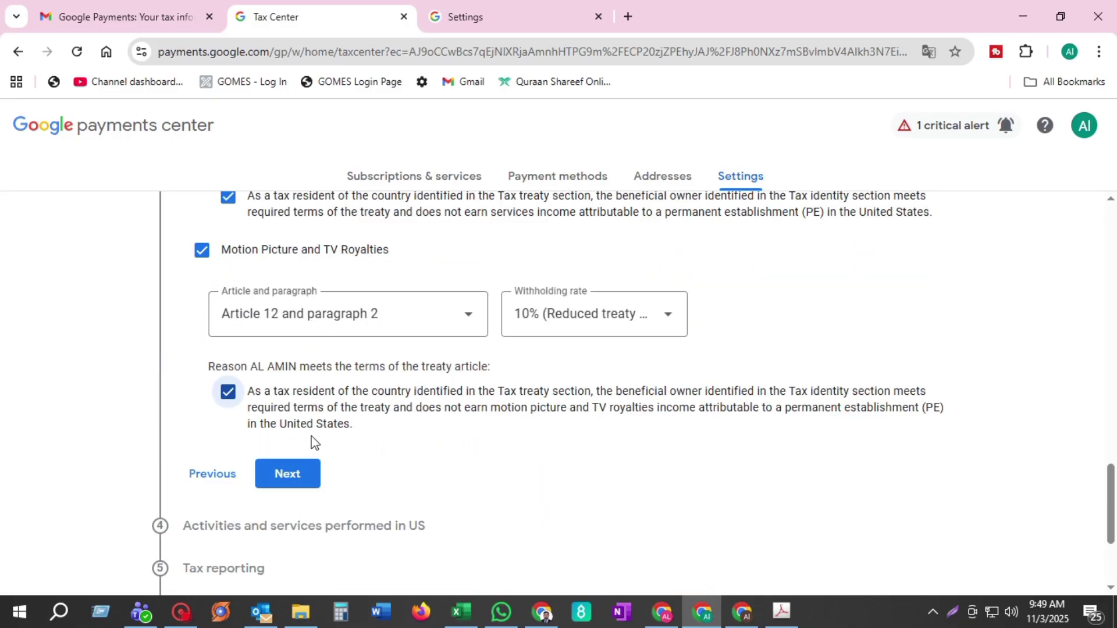
{"action": "left_click", "coordinate": [288, 476]}
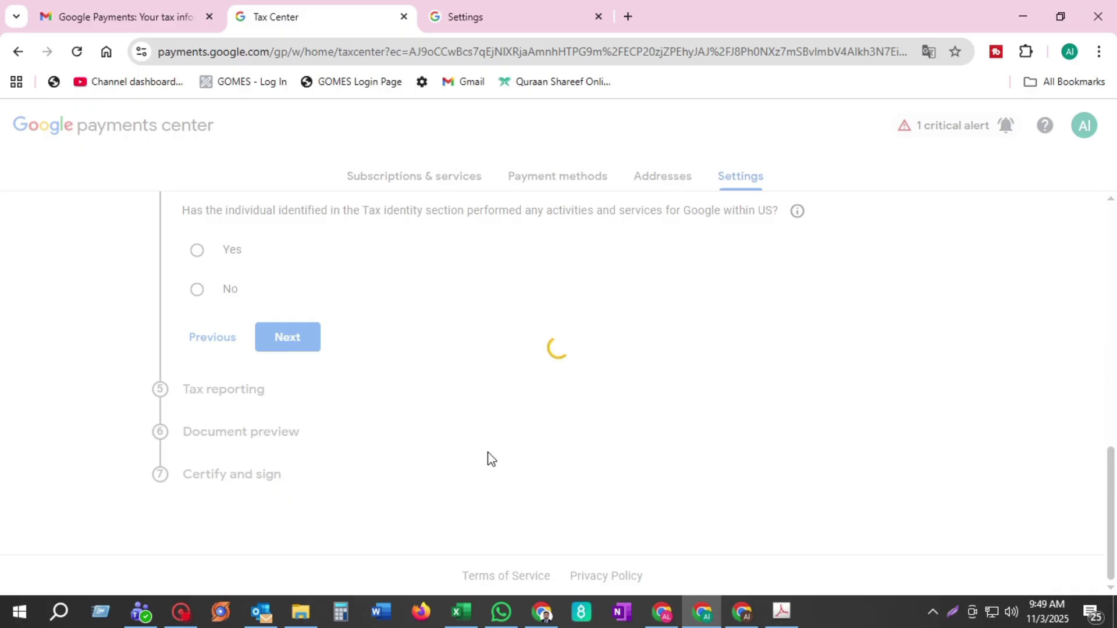
- Review the address and tax treaty summaries and read the question about activities and services performed in the US
{"action": "scroll", "coordinate": [488, 456], "scroll_direction": "down", "scroll_amount": 10}
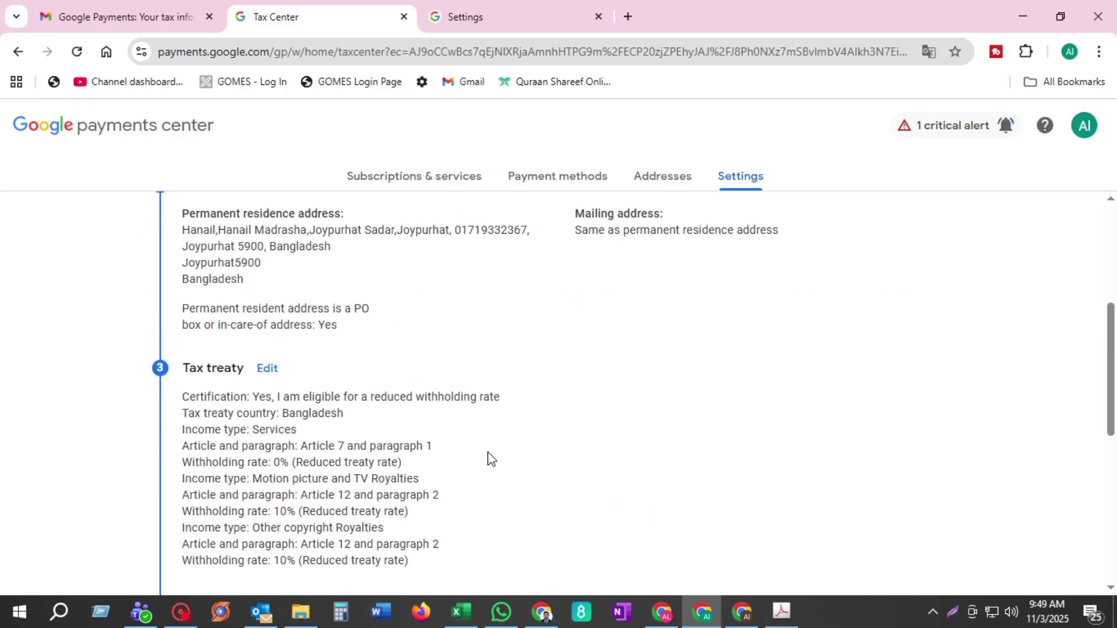
{"action": "scroll", "coordinate": [488, 457], "scroll_direction": "up", "scroll_amount": 6}
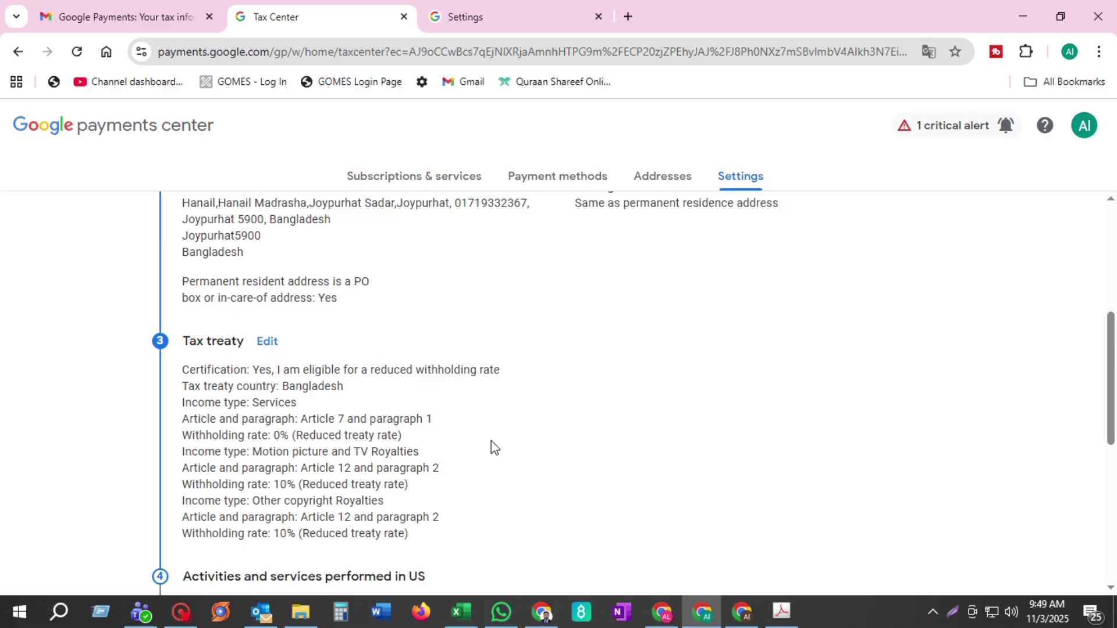
{"action": "scroll", "coordinate": [491, 449], "scroll_direction": "up", "scroll_amount": 4}
{"action": "scroll", "coordinate": [491, 447], "scroll_direction": "down", "scroll_amount": 10}
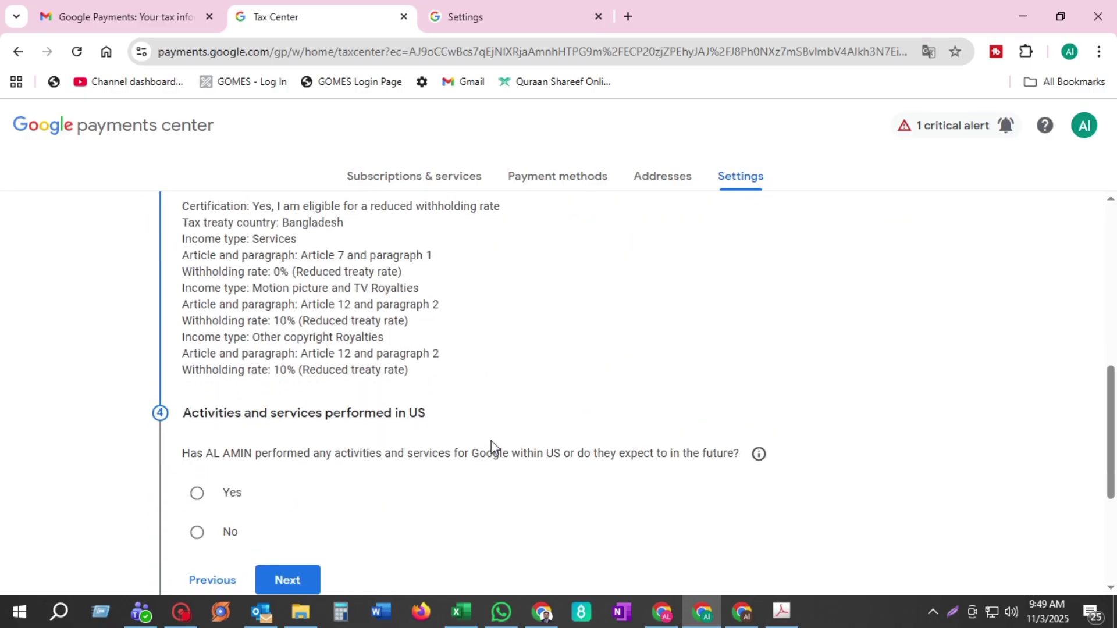
{"action": "scroll", "coordinate": [341, 281], "scroll_direction": "up", "scroll_amount": 4}
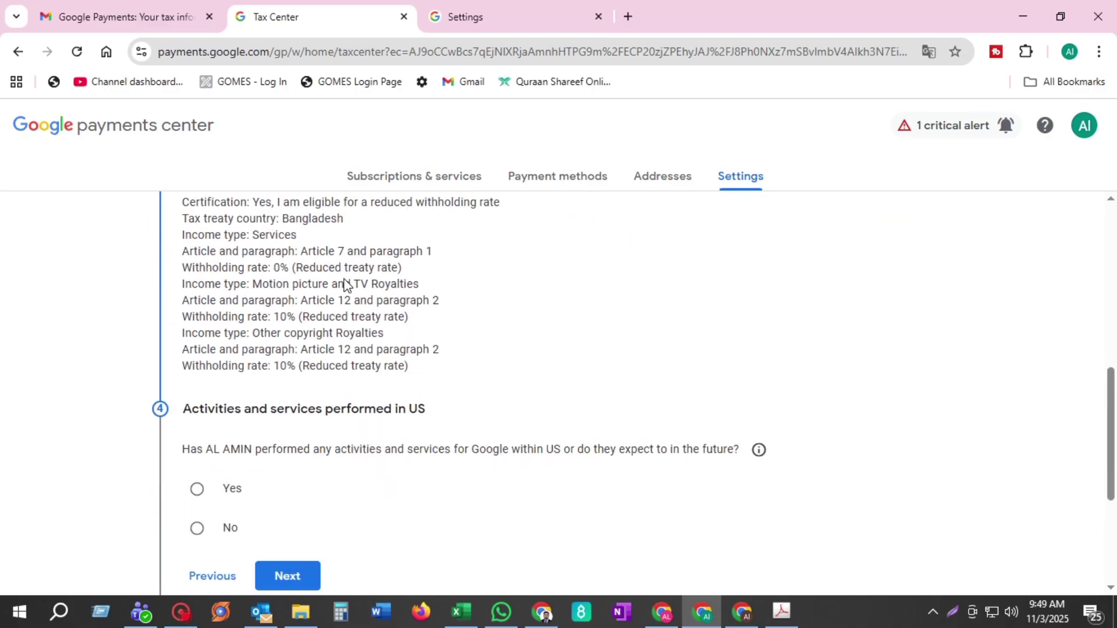
{"action": "scroll", "coordinate": [344, 282], "scroll_direction": "down", "scroll_amount": 1}
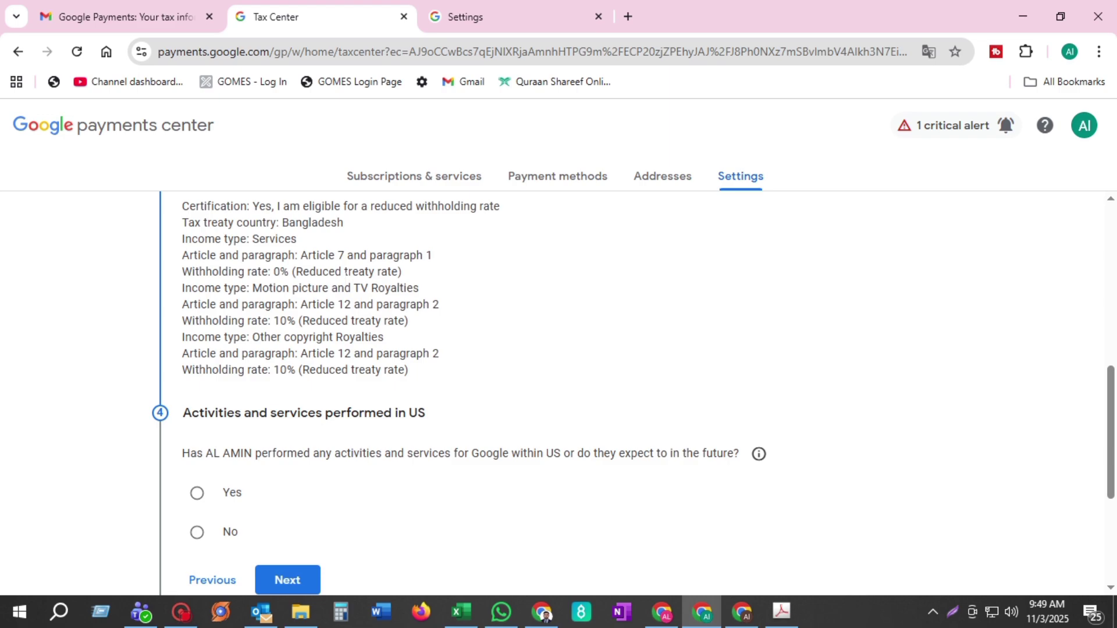
{"action": "scroll", "coordinate": [265, 303], "scroll_direction": "down", "scroll_amount": 2}
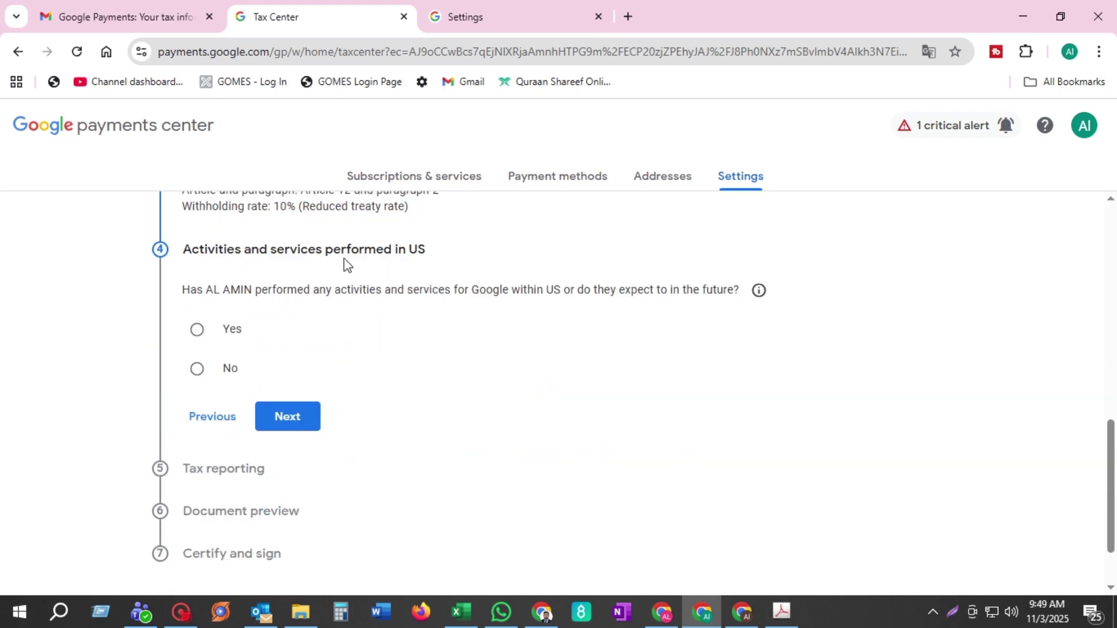
{"action": "left_click_drag", "start_coordinate": [184, 250], "coordinate": [456, 250]}
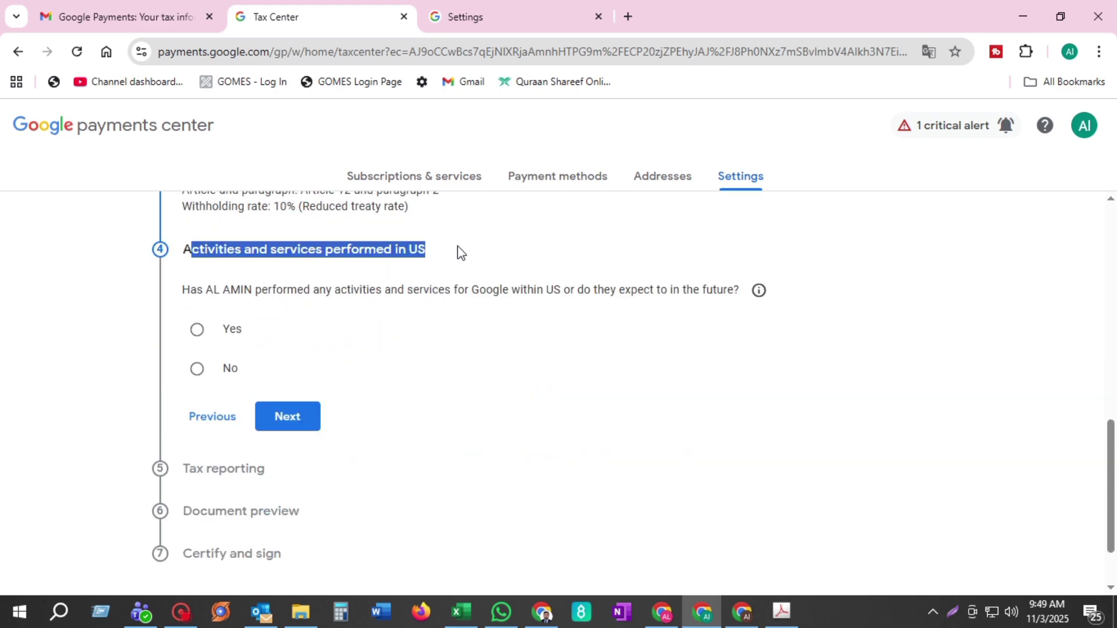
{"action": "left_click", "coordinate": [461, 254]}
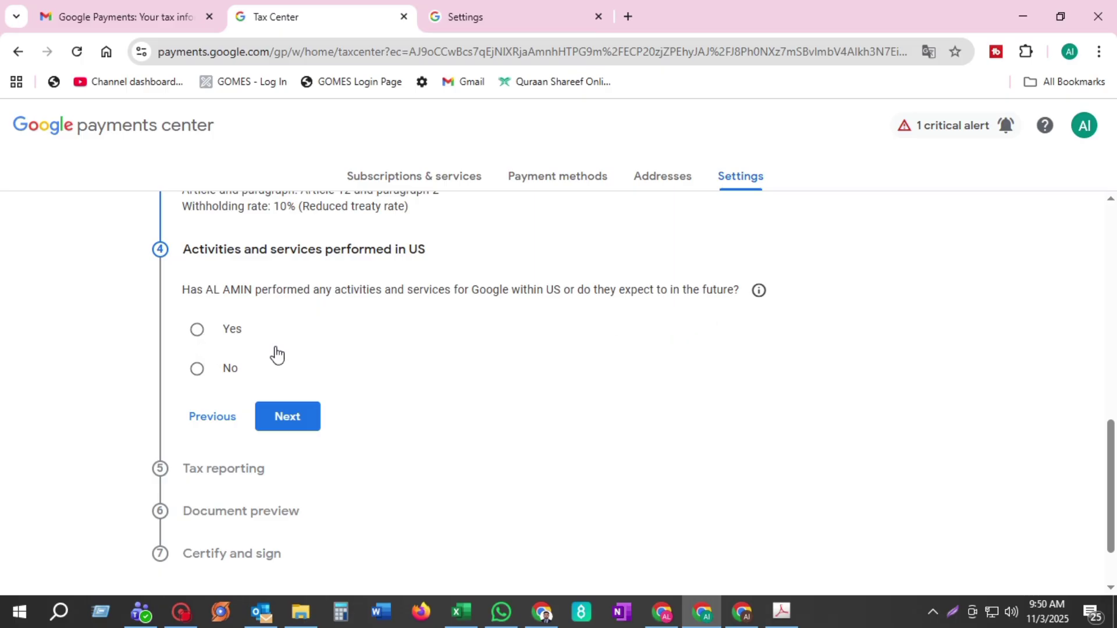
- Answer No to performing activities and services within the US and certify that the services are performed solely outside the US
{"action": "left_click", "coordinate": [196, 370]}
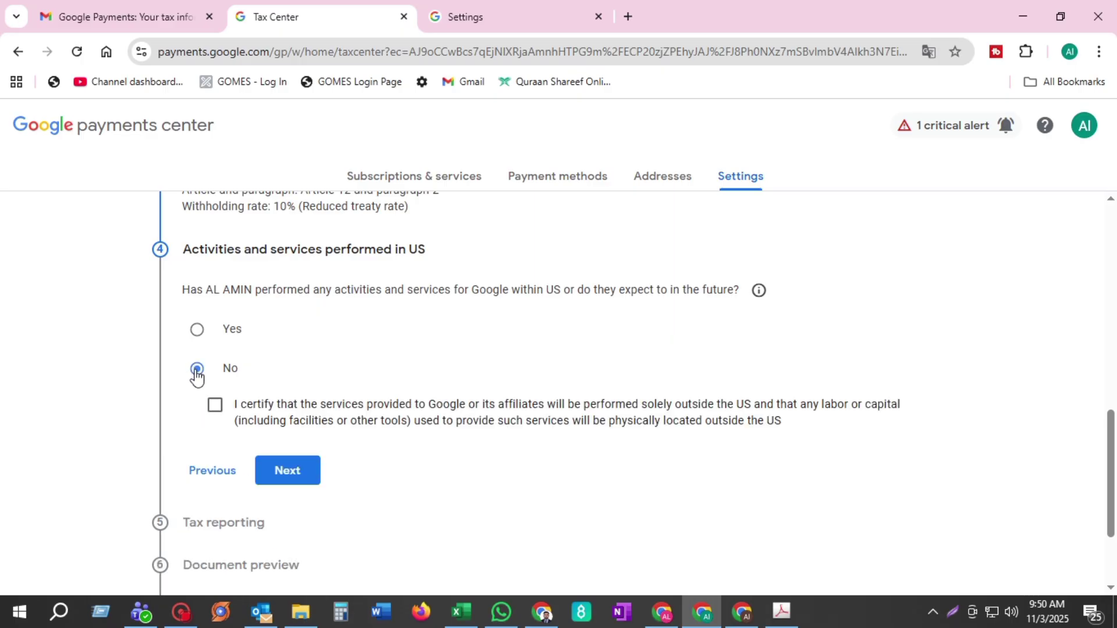
{"action": "left_click", "coordinate": [216, 407]}
{"action": "scroll", "coordinate": [414, 402], "scroll_direction": "down", "scroll_amount": 3}
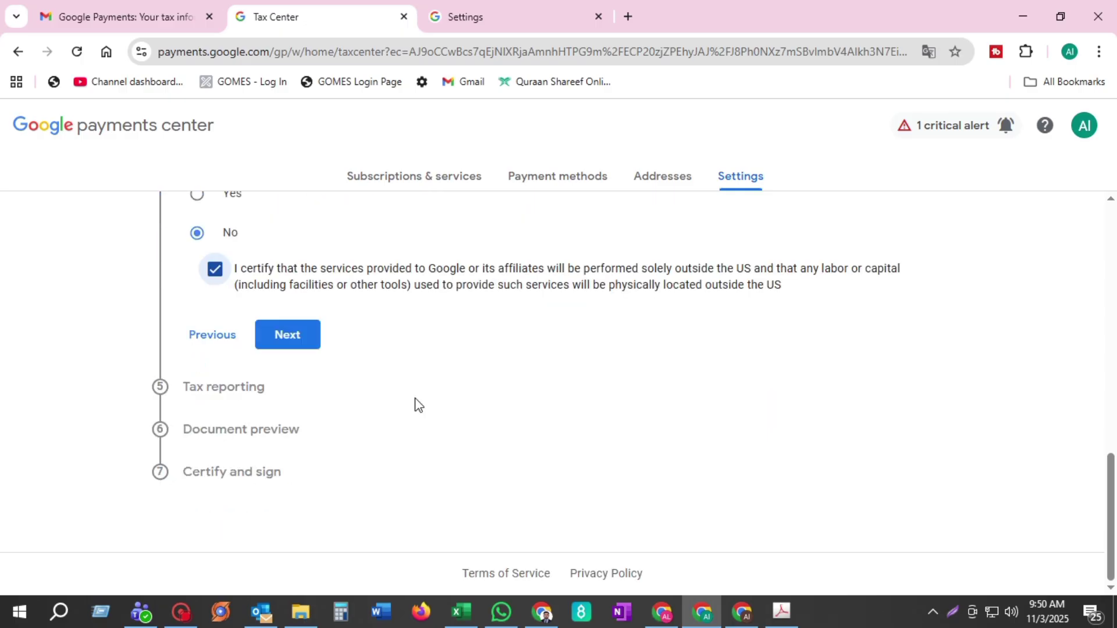
- Continue to the Tax reporting section and read its delivery preferences and paperless delivery agreement
{"action": "left_click", "coordinate": [302, 342]}
{"action": "scroll", "coordinate": [455, 353], "scroll_direction": "down", "scroll_amount": 3}
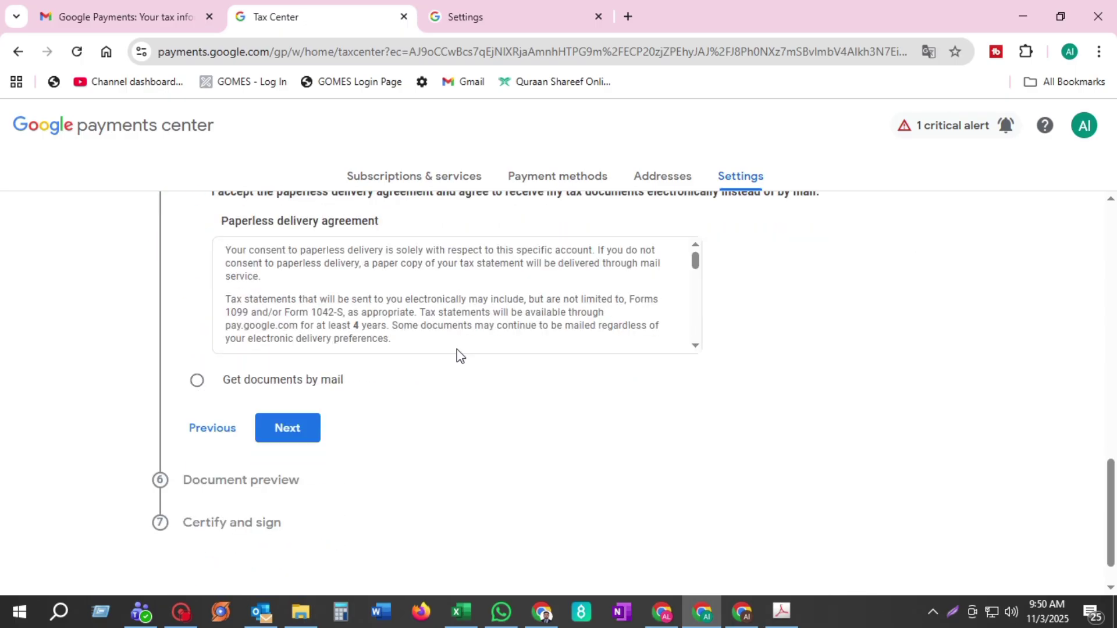
{"action": "scroll", "coordinate": [433, 293], "scroll_direction": "down", "scroll_amount": 4}
{"action": "scroll", "coordinate": [433, 294], "scroll_direction": "up", "scroll_amount": 4}
{"action": "scroll", "coordinate": [433, 294], "scroll_direction": "up", "scroll_amount": 3}
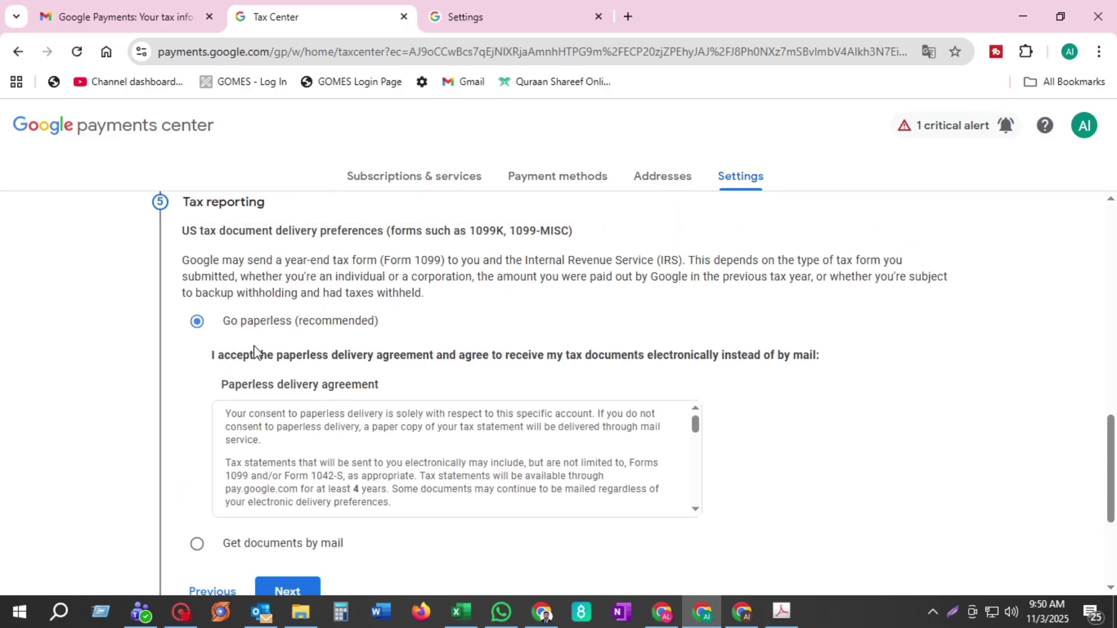
{"action": "scroll", "coordinate": [461, 339], "scroll_direction": "down", "scroll_amount": 2}
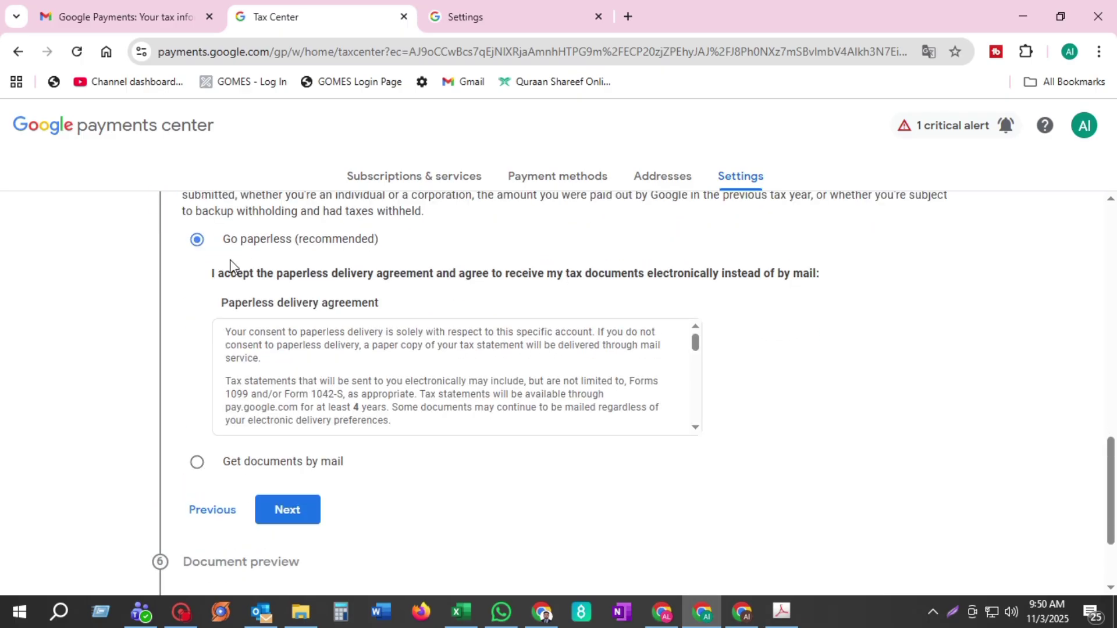
{"action": "scroll", "coordinate": [407, 291], "scroll_direction": "down", "scroll_amount": 3}
{"action": "scroll", "coordinate": [441, 260], "scroll_direction": "down", "scroll_amount": 4}
{"action": "scroll", "coordinate": [440, 260], "scroll_direction": "down", "scroll_amount": 2}
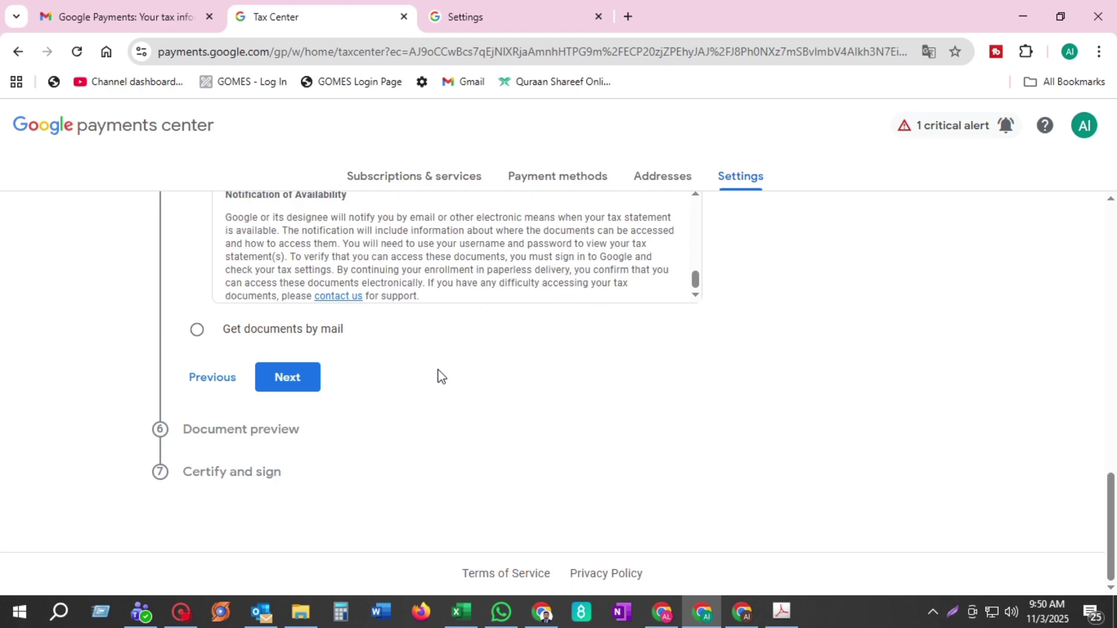
- Keep Go paperless (recommended) as the tax document delivery preference and continue to the document preview
{"action": "scroll", "coordinate": [762, 379], "scroll_direction": "up", "scroll_amount": 2}
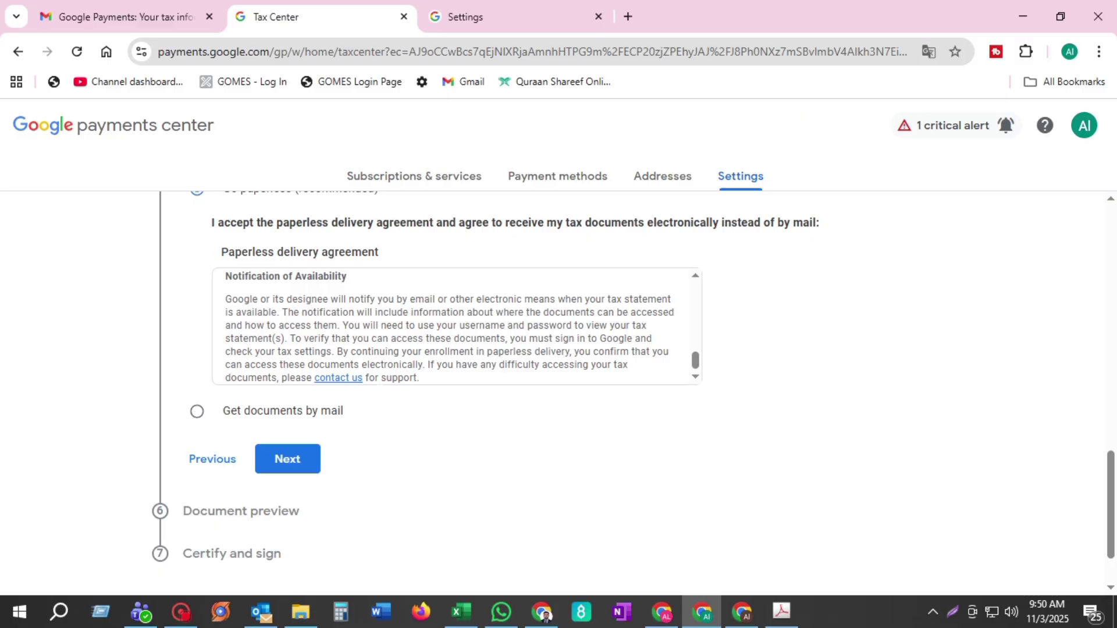
{"action": "scroll", "coordinate": [331, 343], "scroll_direction": "up", "scroll_amount": 2}
{"action": "scroll", "coordinate": [407, 349], "scroll_direction": "up", "scroll_amount": 5}
{"action": "scroll", "coordinate": [418, 407], "scroll_direction": "down", "scroll_amount": 3}
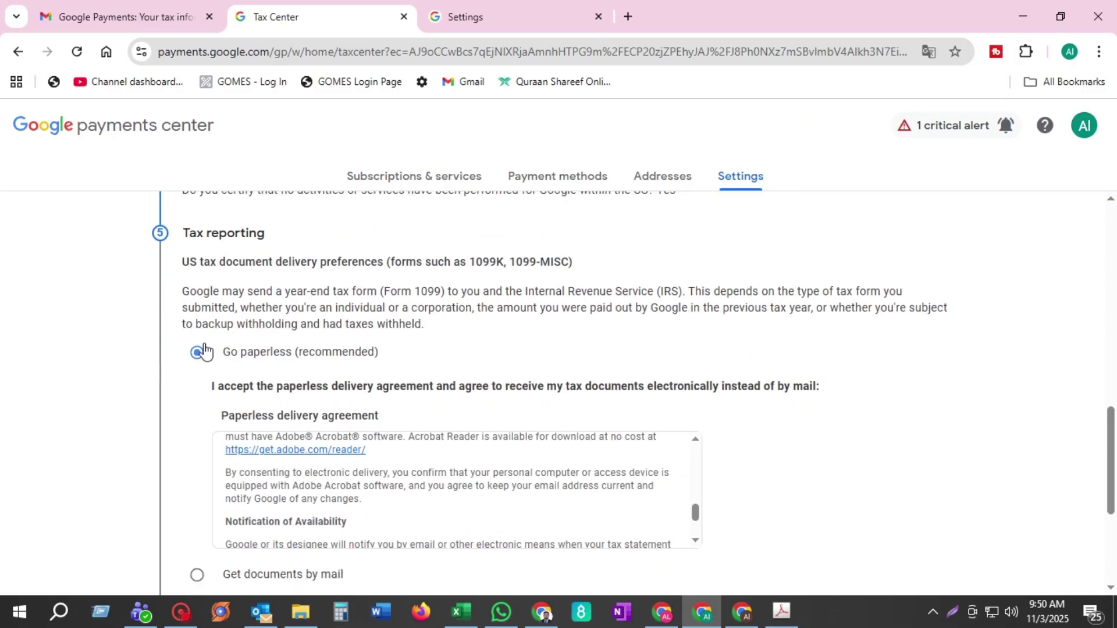
{"action": "left_click_drag", "start_coordinate": [416, 356], "coordinate": [222, 356]}
{"action": "left_click", "coordinate": [304, 355]}
{"action": "scroll", "coordinate": [450, 355], "scroll_direction": "down", "scroll_amount": 6}
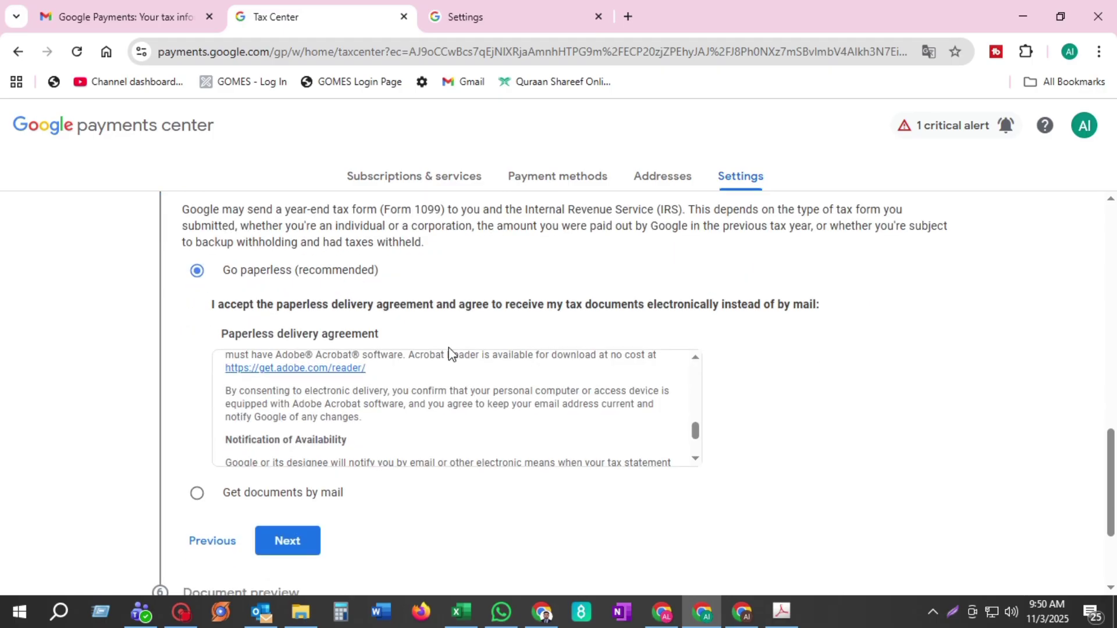
{"action": "left_click", "coordinate": [300, 387]}
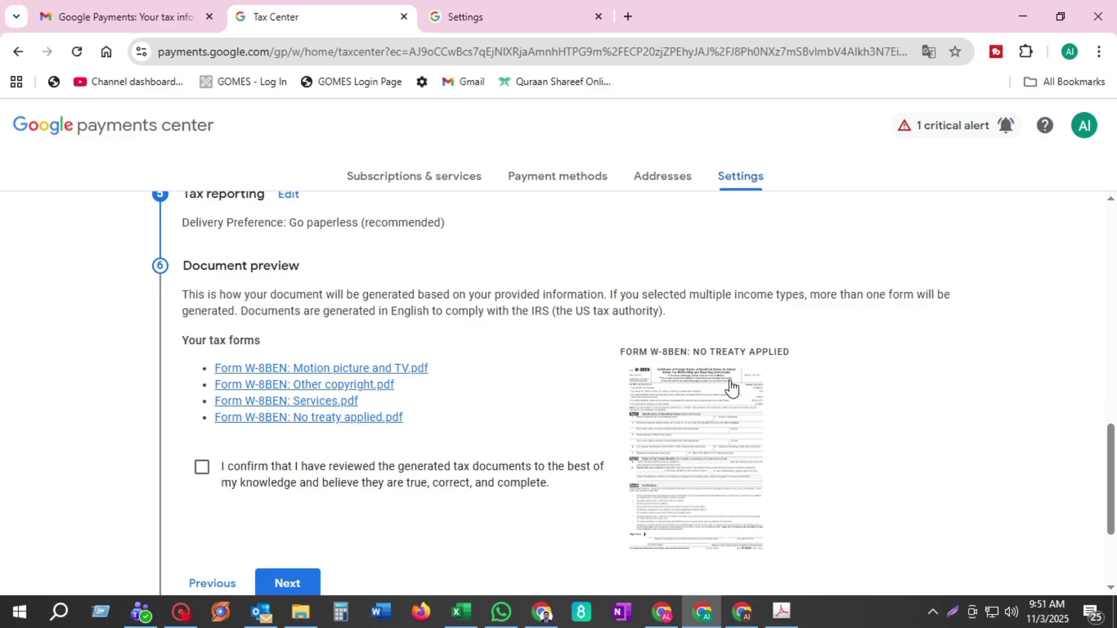
- Confirm that the generated W-8BEN documents have been reviewed and are true, correct and complete, and continue to certify and sign
{"action": "scroll", "coordinate": [724, 389], "scroll_direction": "down", "scroll_amount": 3}
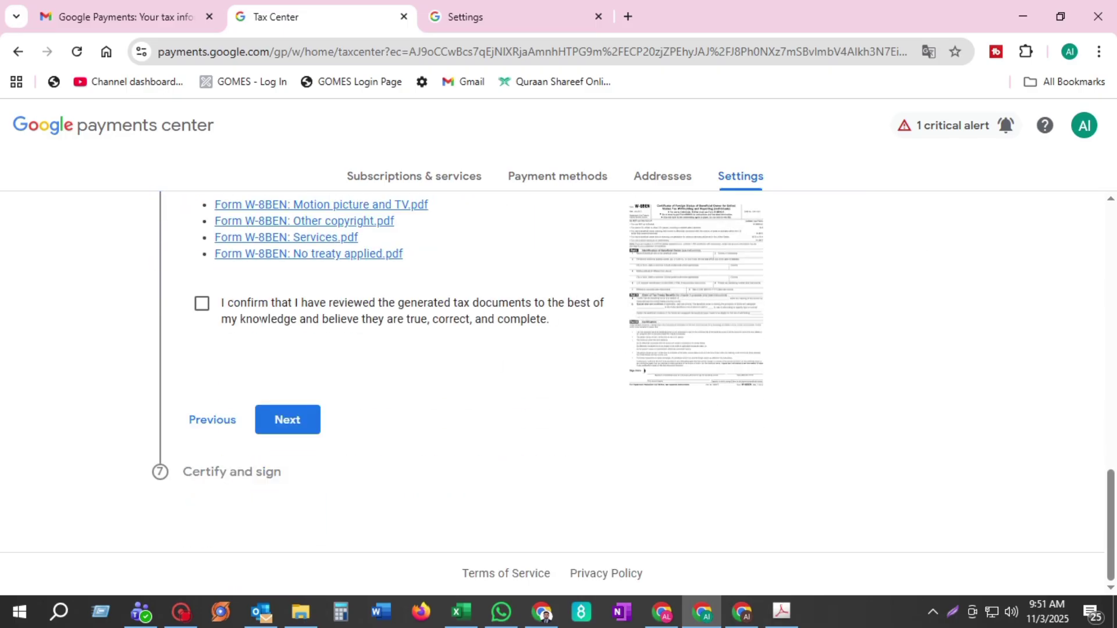
{"action": "left_click", "coordinate": [200, 314]}
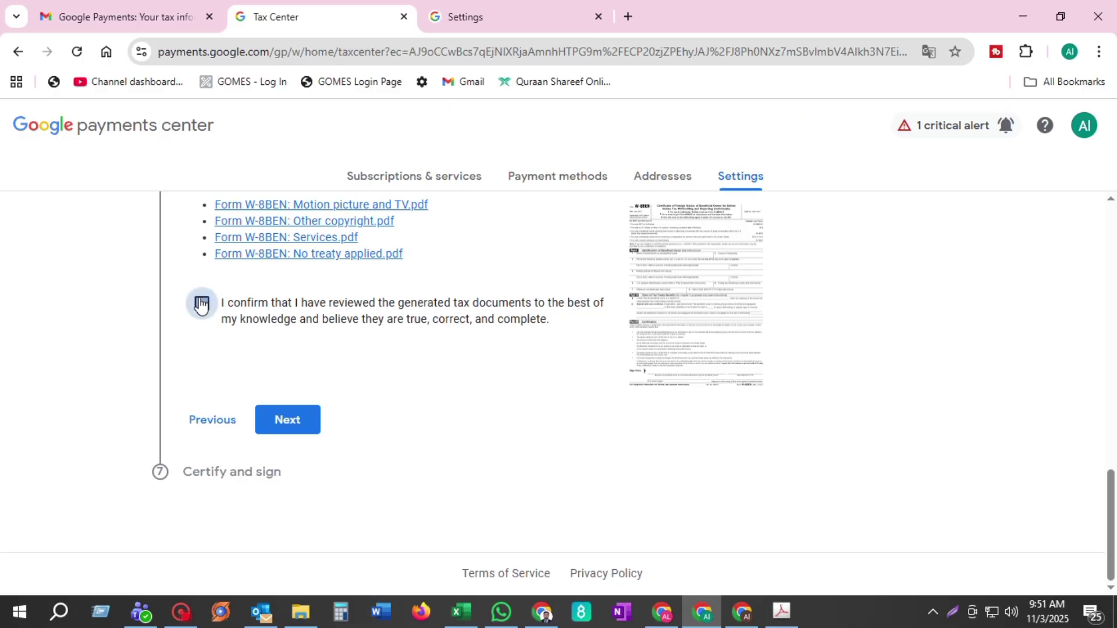
{"action": "scroll", "coordinate": [387, 368], "scroll_direction": "up", "scroll_amount": 3}
{"action": "scroll", "coordinate": [917, 384], "scroll_direction": "down", "scroll_amount": 3}
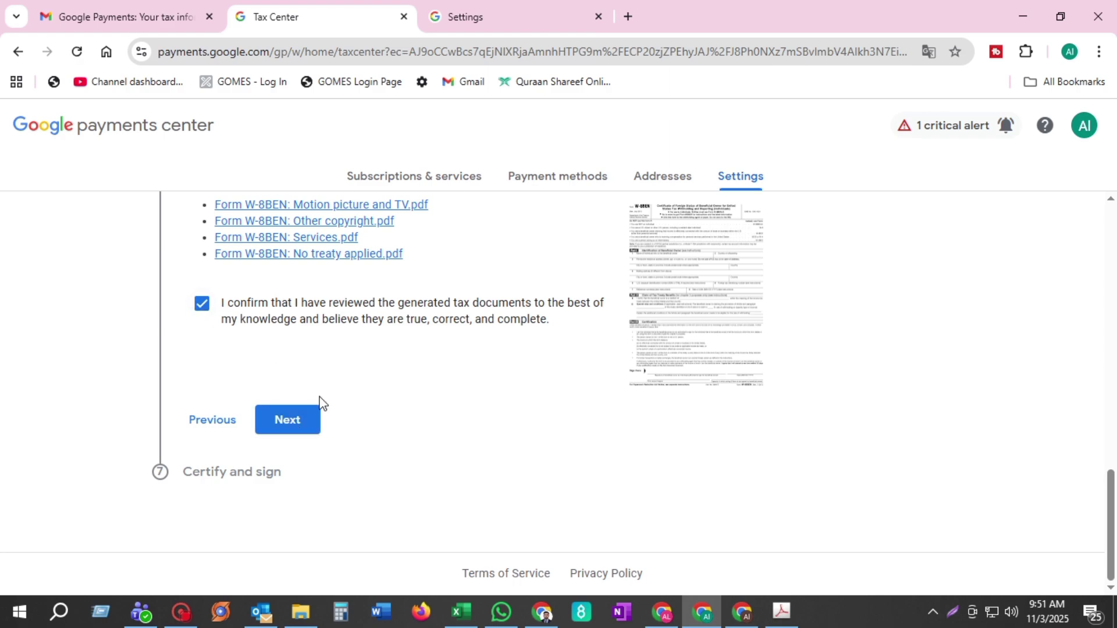
{"action": "left_click", "coordinate": [306, 428]}
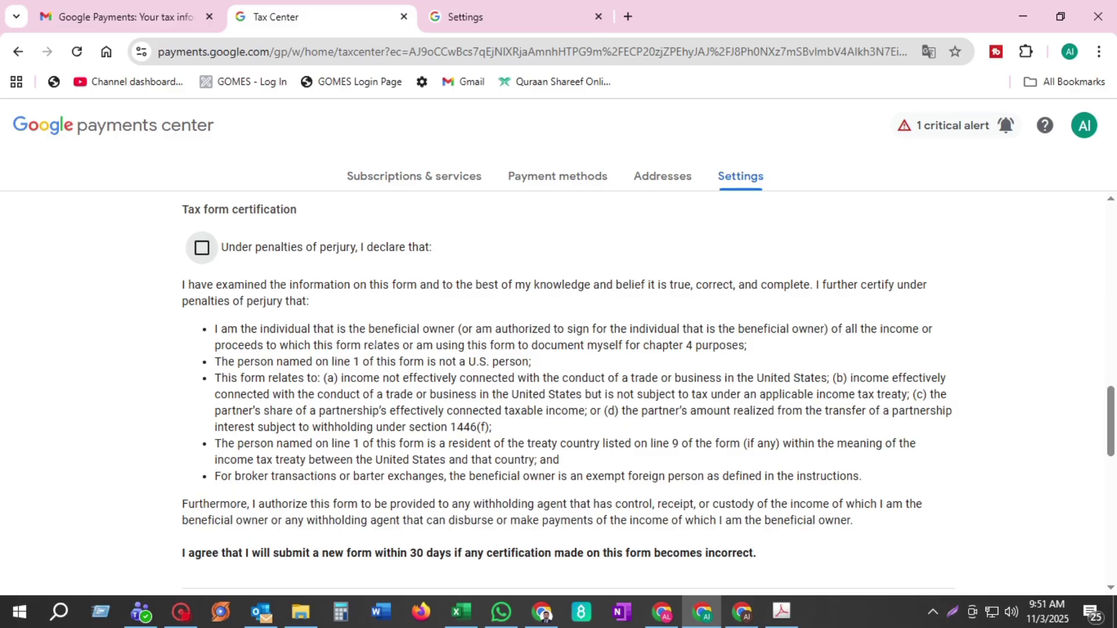
- Tick the tax form certification declaring under penalties of perjury, and read its statements
{"action": "scroll", "coordinate": [373, 343], "scroll_direction": "up", "scroll_amount": 1}
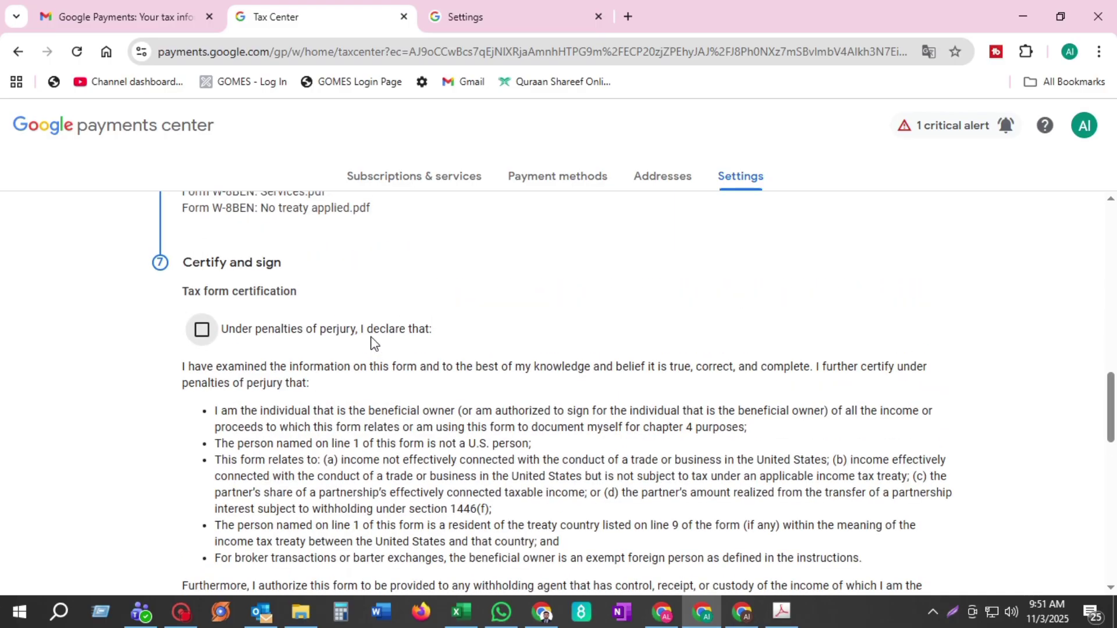
{"action": "left_click", "coordinate": [202, 330]}
{"action": "scroll", "coordinate": [521, 329], "scroll_direction": "down", "scroll_amount": 3}
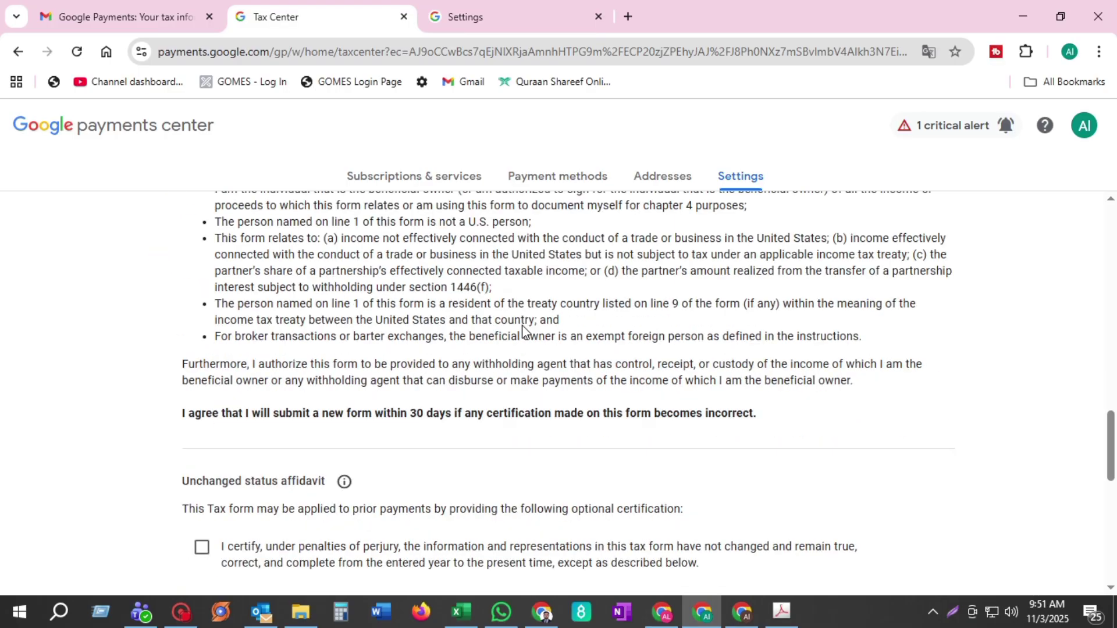
- Certify the optional unchanged status affidavit with January 1, 2020 as the starting date
{"action": "scroll", "coordinate": [523, 331], "scroll_direction": "down", "scroll_amount": 3}
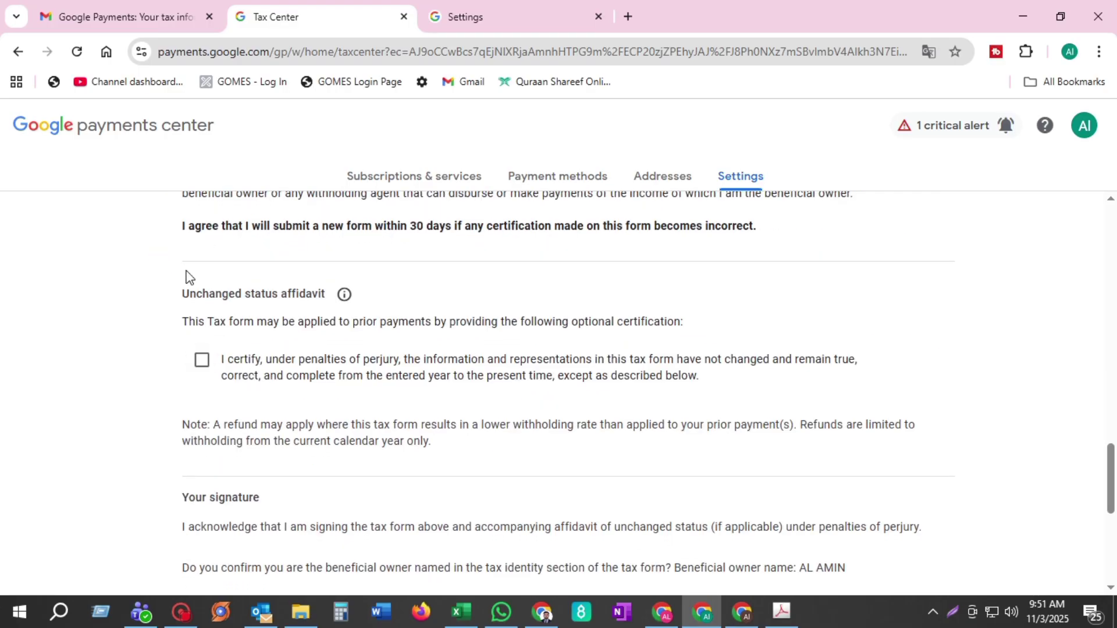
{"action": "left_click_drag", "start_coordinate": [183, 294], "coordinate": [324, 304]}
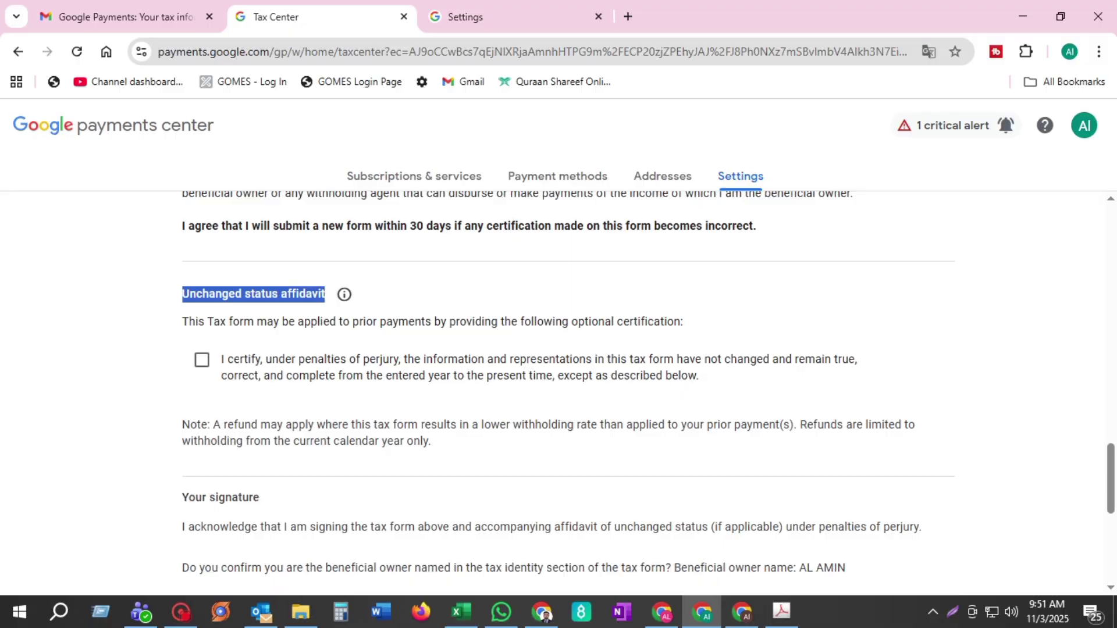
{"action": "left_click", "coordinate": [202, 362]}
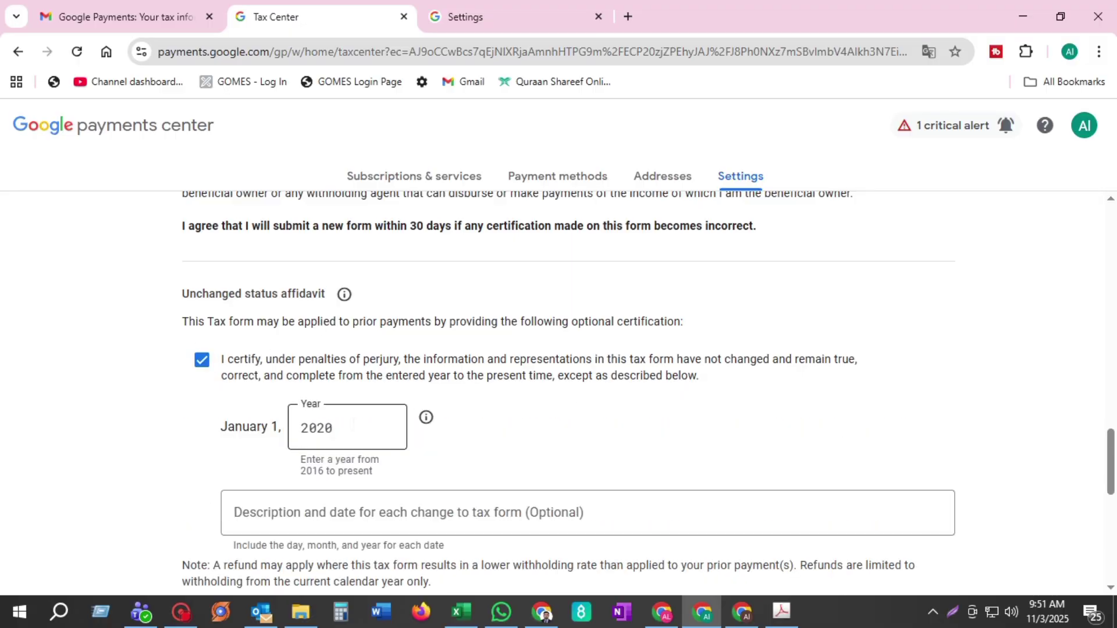
- Check the signature section, keeping Yes for being the beneficial owner named in the Tax identity section
{"action": "scroll", "coordinate": [378, 427], "scroll_direction": "down", "scroll_amount": 4}
{"action": "left_click_drag", "start_coordinate": [261, 314], "coordinate": [160, 350]}
{"action": "left_click", "coordinate": [139, 386]}
{"action": "scroll", "coordinate": [399, 412], "scroll_direction": "down", "scroll_amount": 1}
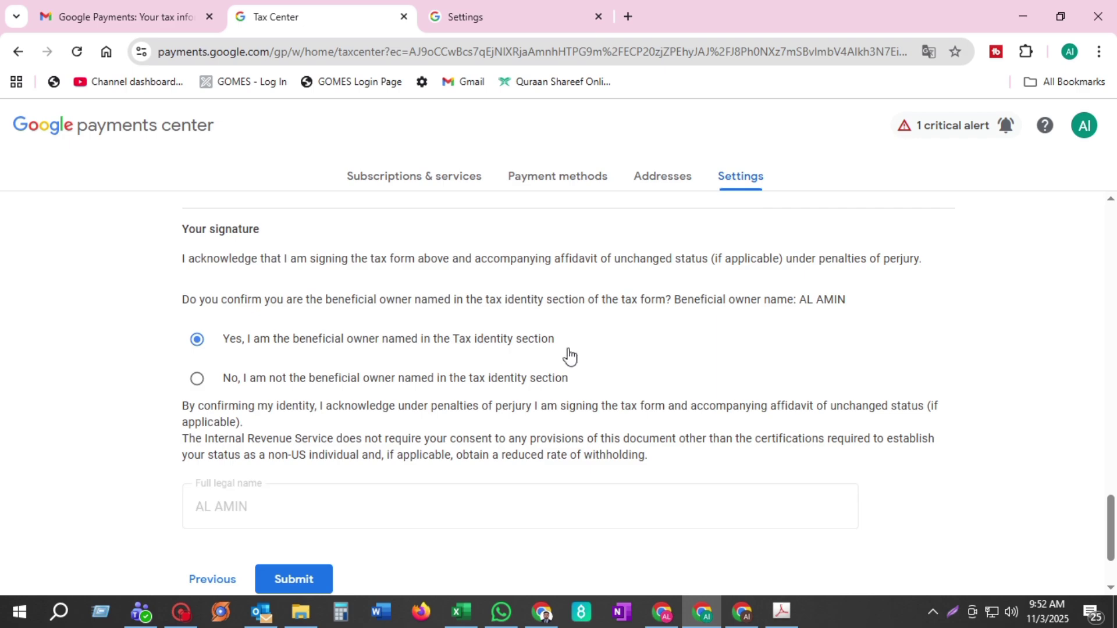
{"action": "scroll", "coordinate": [668, 354], "scroll_direction": "down", "scroll_amount": 1}
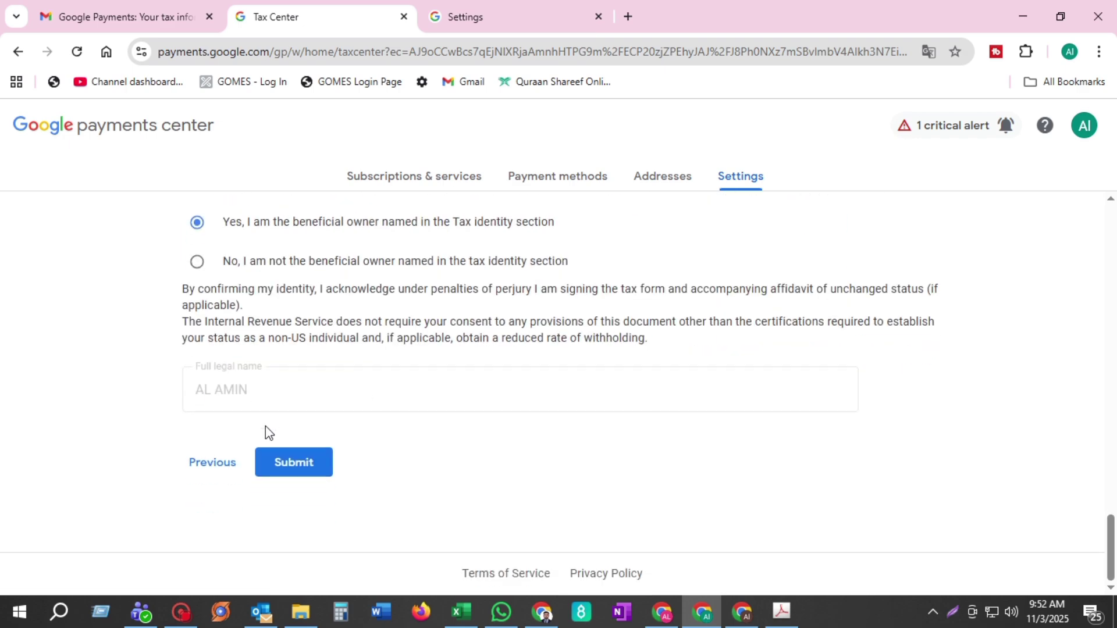
{"action": "scroll", "coordinate": [282, 308], "scroll_direction": "up", "scroll_amount": 1}
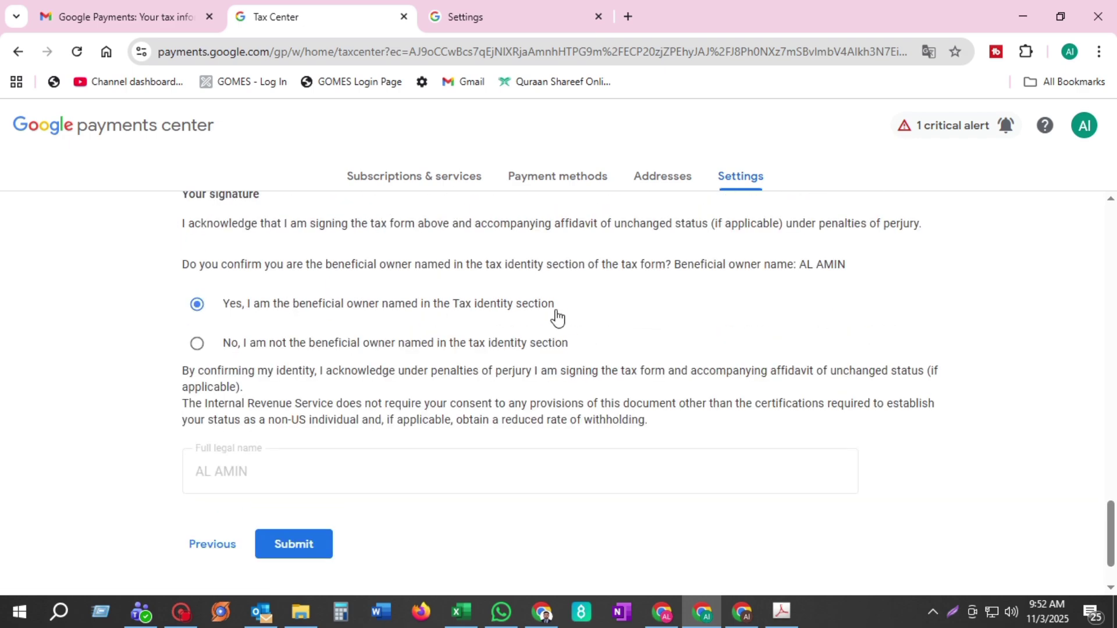
{"action": "scroll", "coordinate": [593, 317], "scroll_direction": "down", "scroll_amount": 1}
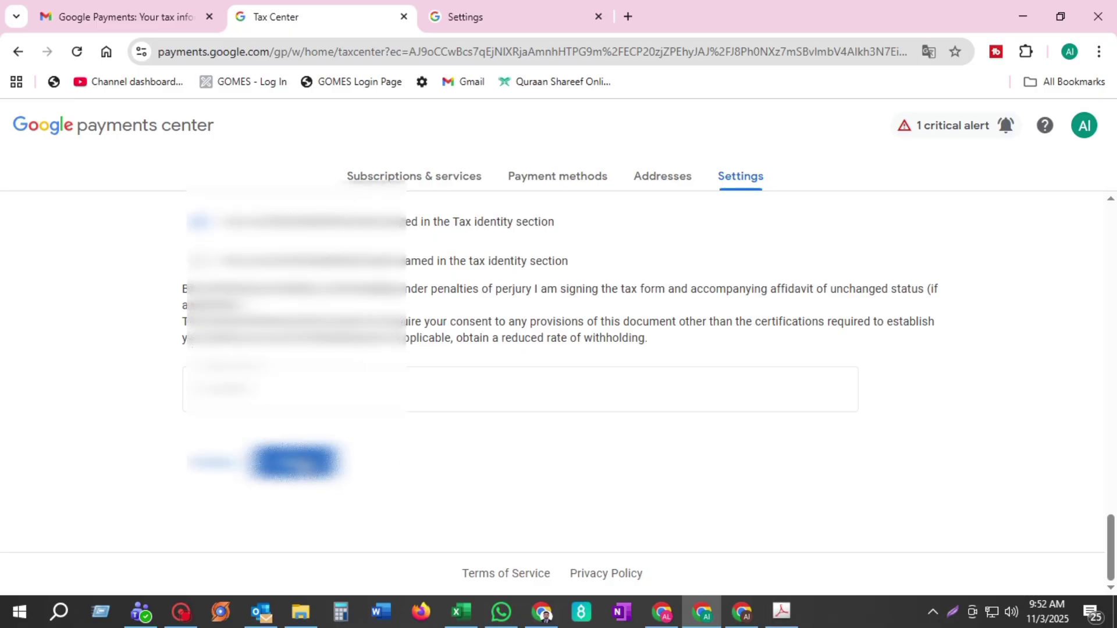
- Review the summaries of all completed form sections and submit the W-8BEN form
{"action": "scroll", "coordinate": [406, 431], "scroll_direction": "up", "scroll_amount": 6}
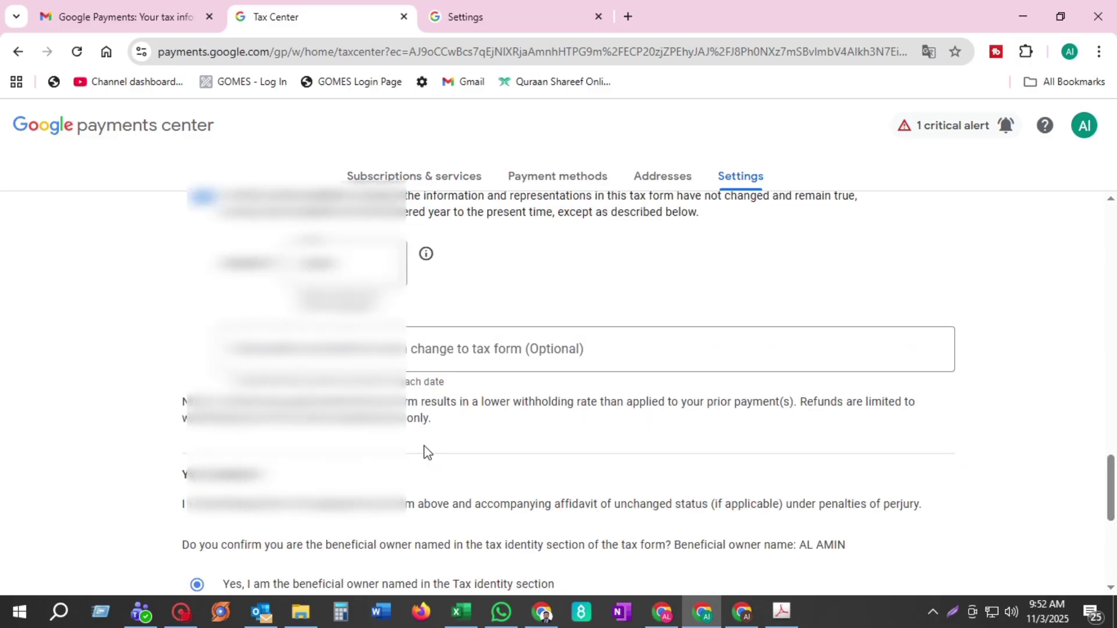
{"action": "scroll", "coordinate": [428, 452], "scroll_direction": "up", "scroll_amount": 15}
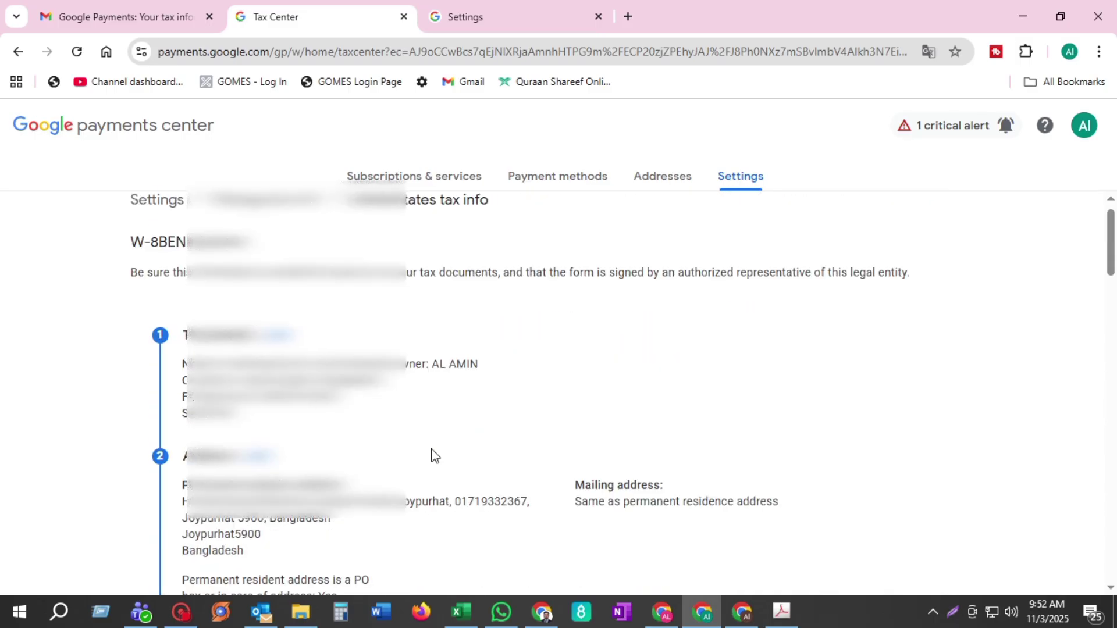
{"action": "scroll", "coordinate": [431, 455], "scroll_direction": "up", "scroll_amount": 1}
{"action": "scroll", "coordinate": [431, 455], "scroll_direction": "down", "scroll_amount": 6}
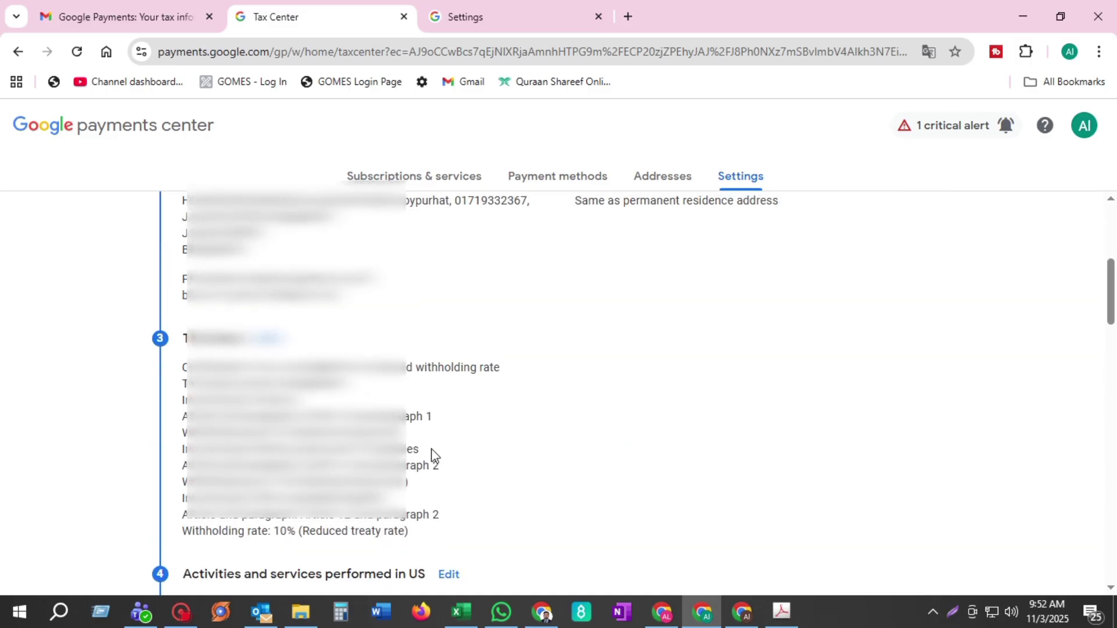
{"action": "scroll", "coordinate": [431, 456], "scroll_direction": "up", "scroll_amount": 2}
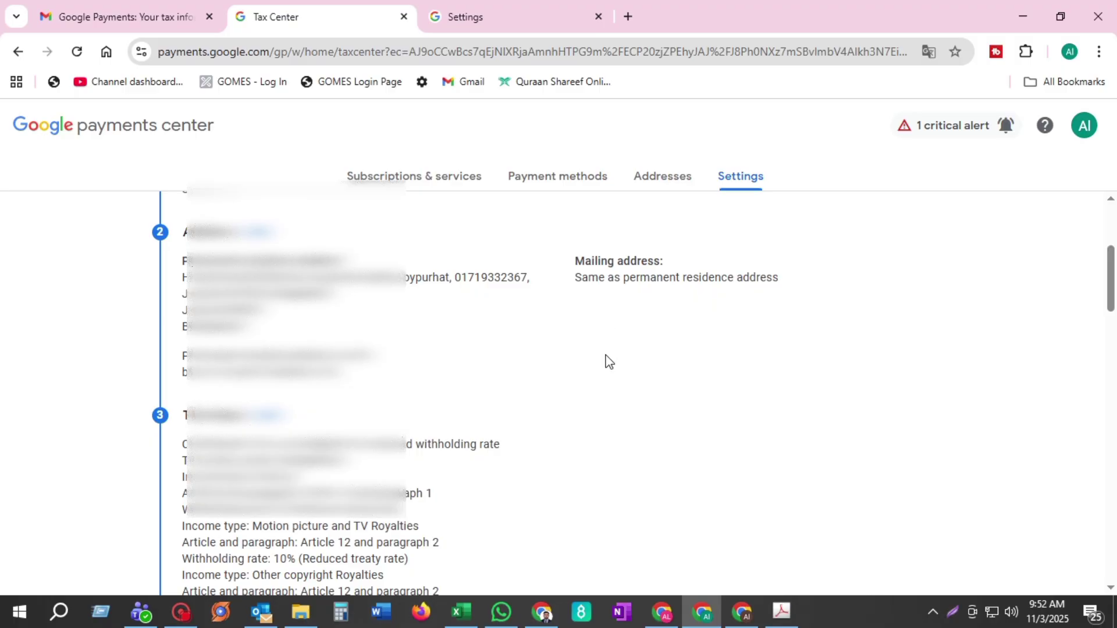
{"action": "scroll", "coordinate": [608, 366], "scroll_direction": "down", "scroll_amount": 10}
{"action": "scroll", "coordinate": [601, 384], "scroll_direction": "down", "scroll_amount": 15}
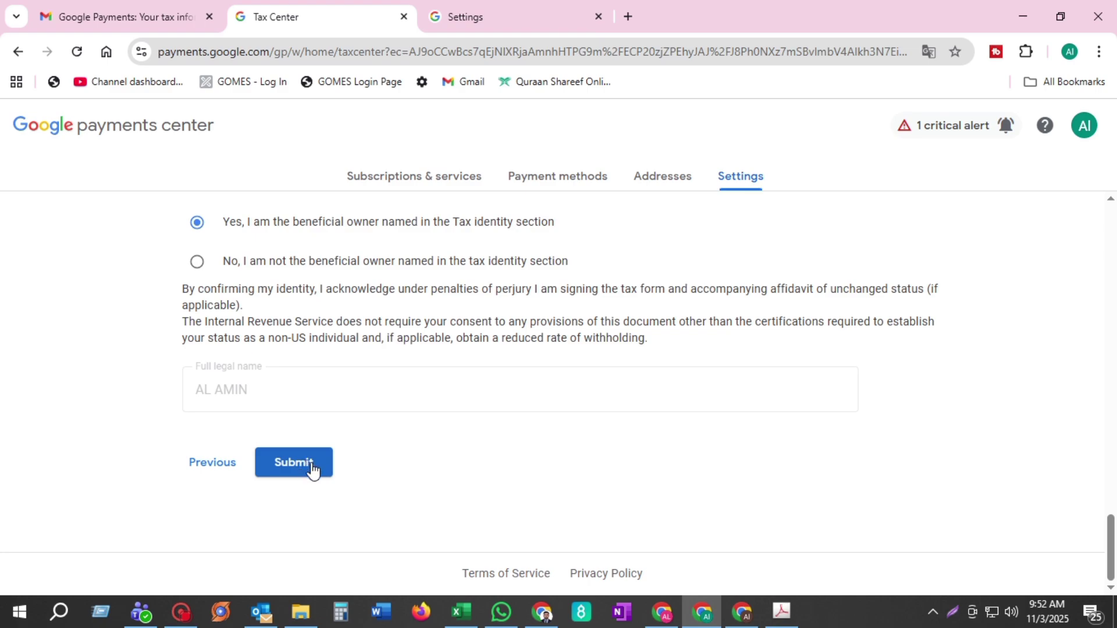
{"action": "left_click", "coordinate": [313, 469]}
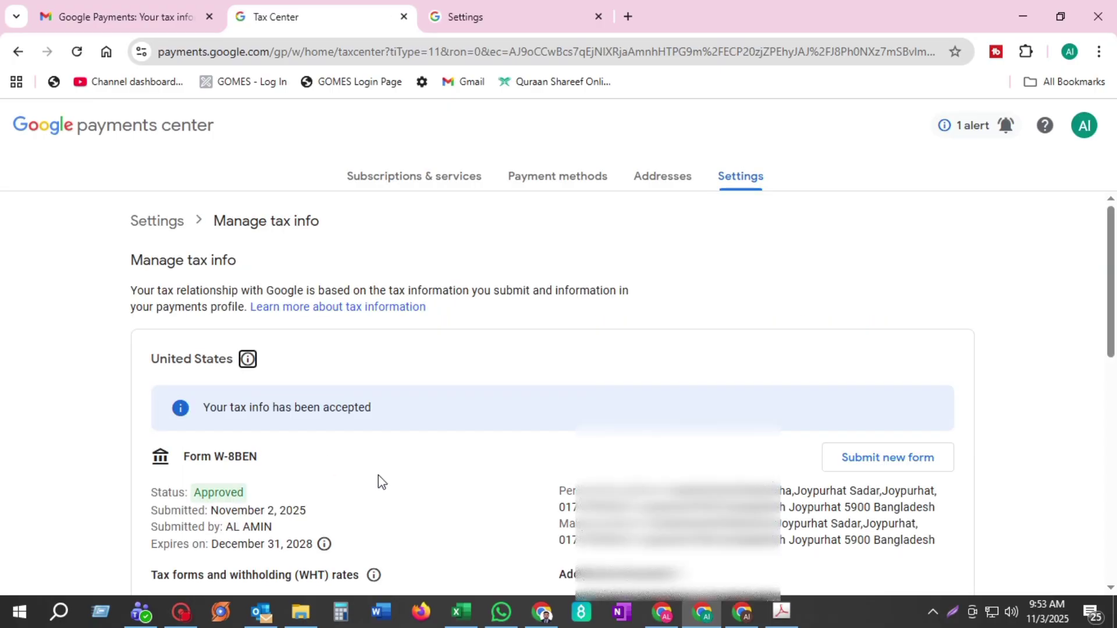
- Examine the submitted United States form's acceptance message, status, expiry date, withholding rates and tax reporting details
{"action": "scroll", "coordinate": [487, 460], "scroll_direction": "down", "scroll_amount": 1}
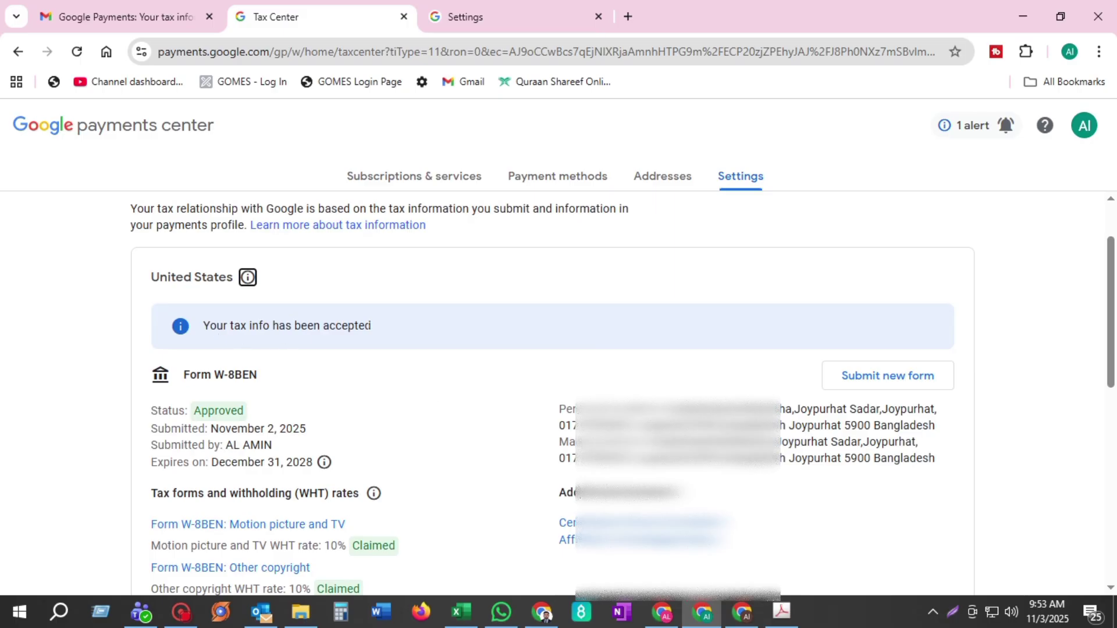
{"action": "left_click_drag", "start_coordinate": [375, 329], "coordinate": [202, 326]}
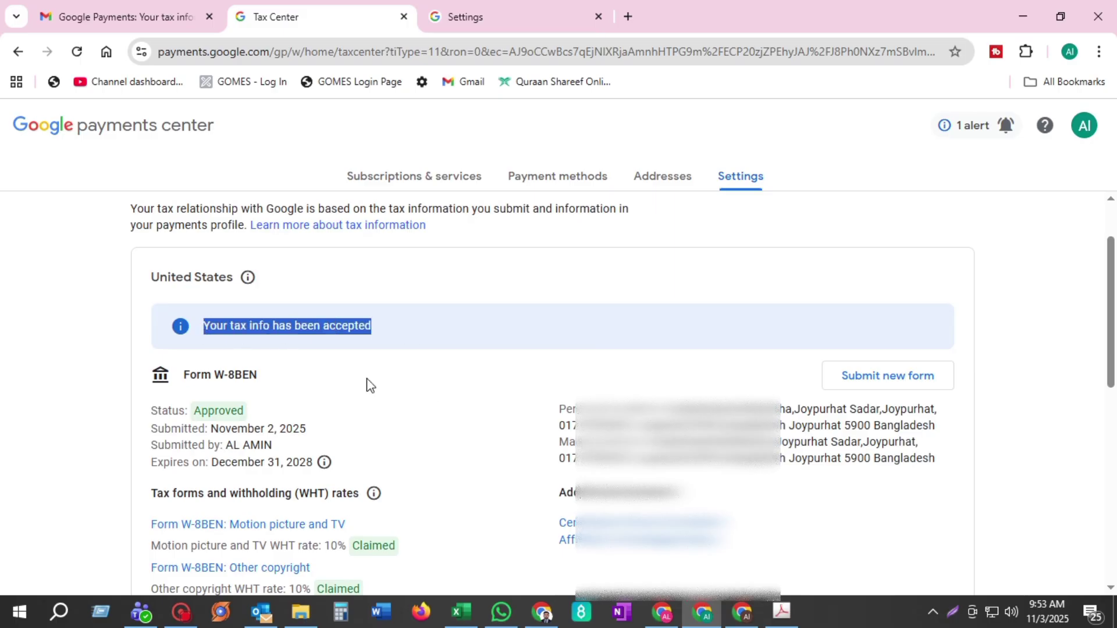
{"action": "left_click", "coordinate": [430, 389]}
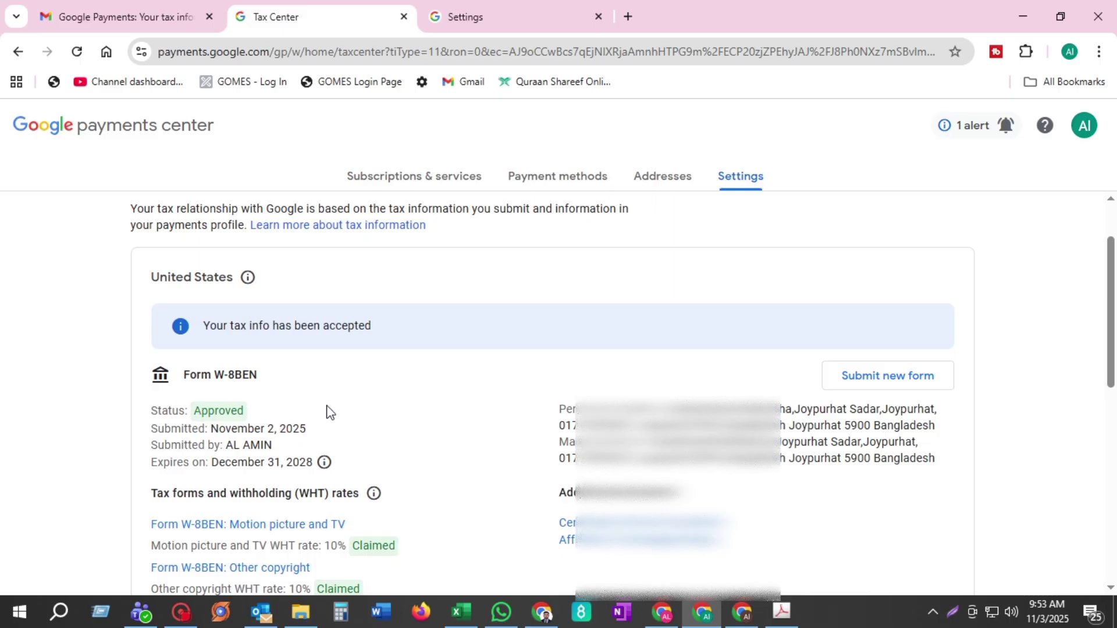
{"action": "scroll", "coordinate": [330, 412], "scroll_direction": "down", "scroll_amount": 1}
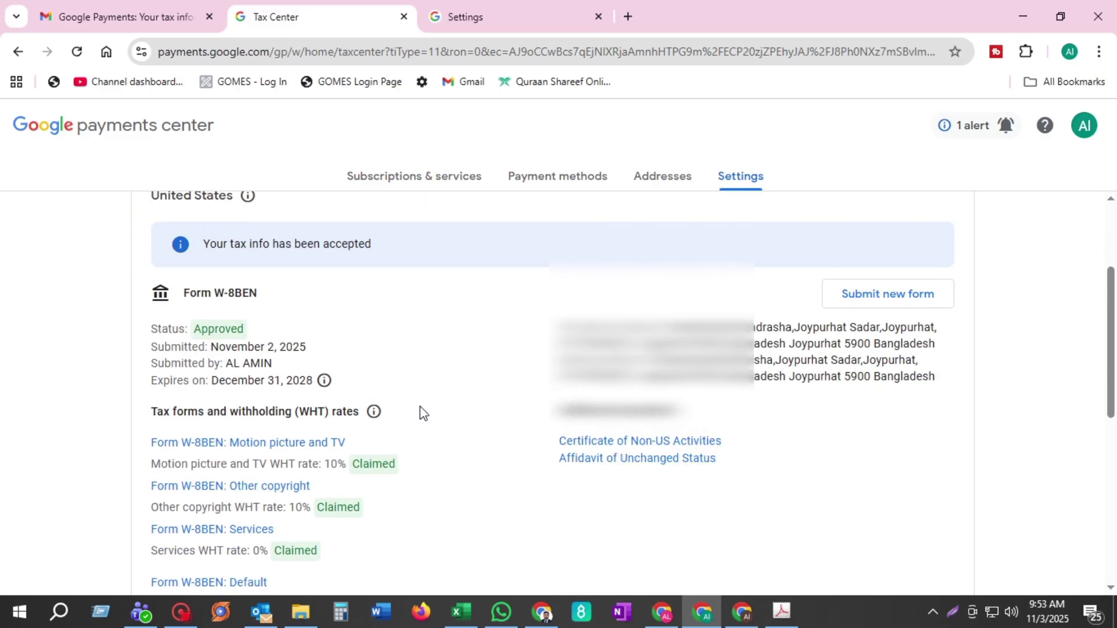
{"action": "scroll", "coordinate": [423, 413], "scroll_direction": "down", "scroll_amount": 6}
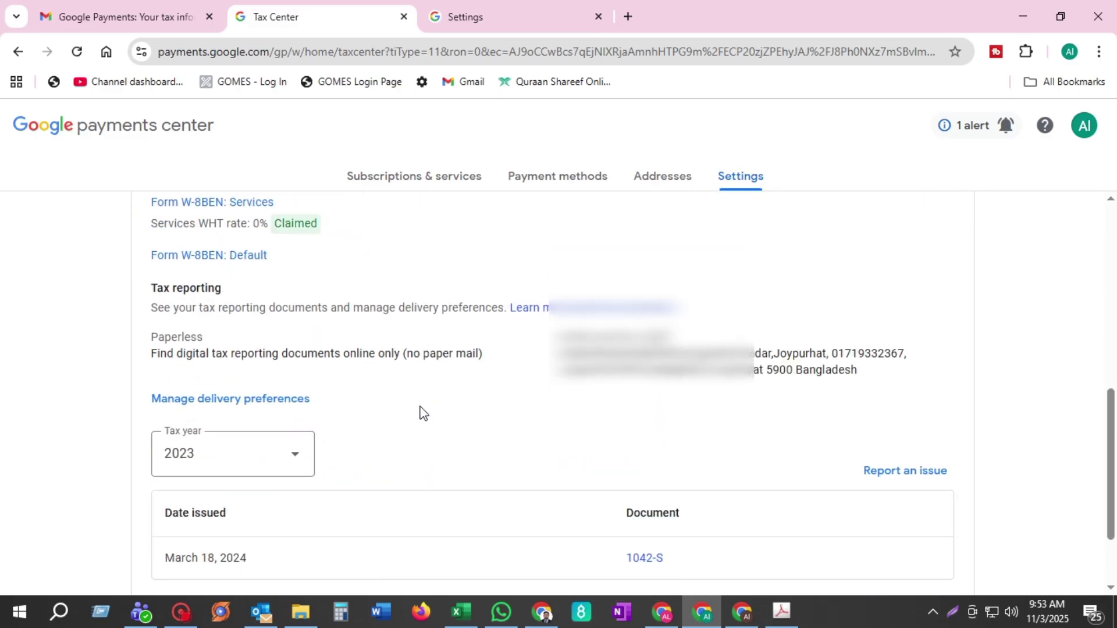
{"action": "scroll", "coordinate": [423, 413], "scroll_direction": "up", "scroll_amount": 6}
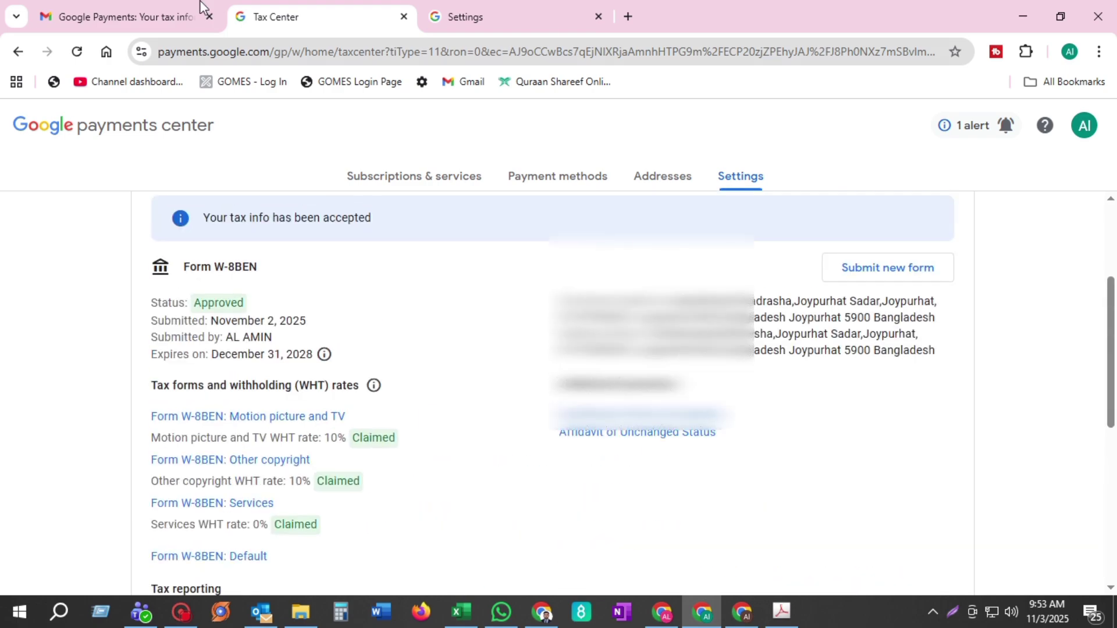
- Switch to Gmail and open the new Google Payments email about the tax information
{"action": "left_click", "coordinate": [106, 14]}
{"action": "left_click", "coordinate": [236, 175]}
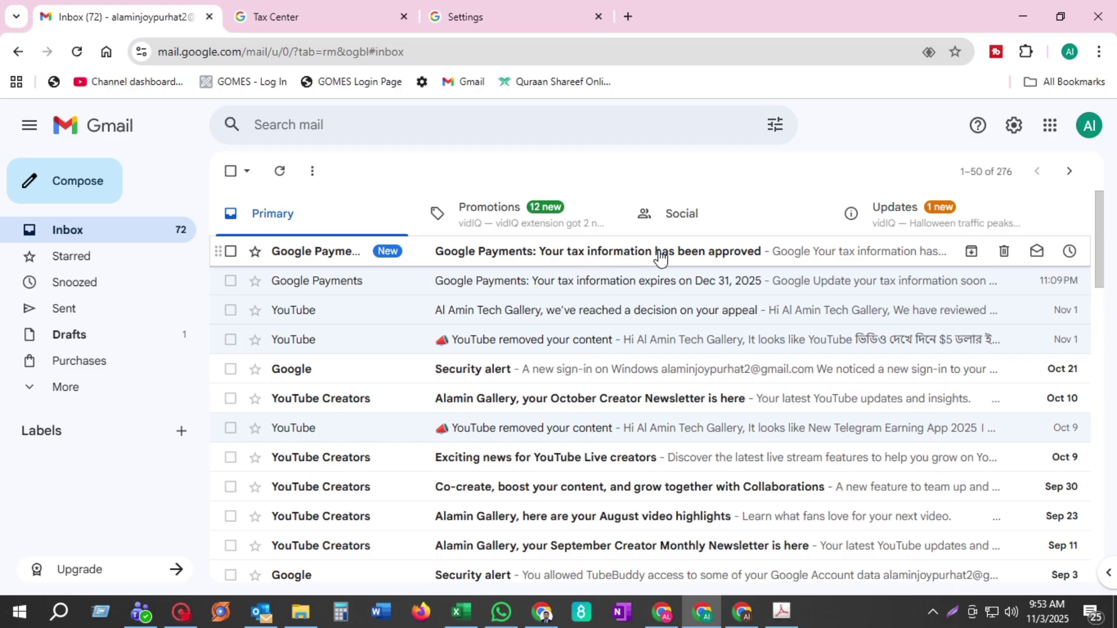
{"action": "left_click", "coordinate": [678, 257]}
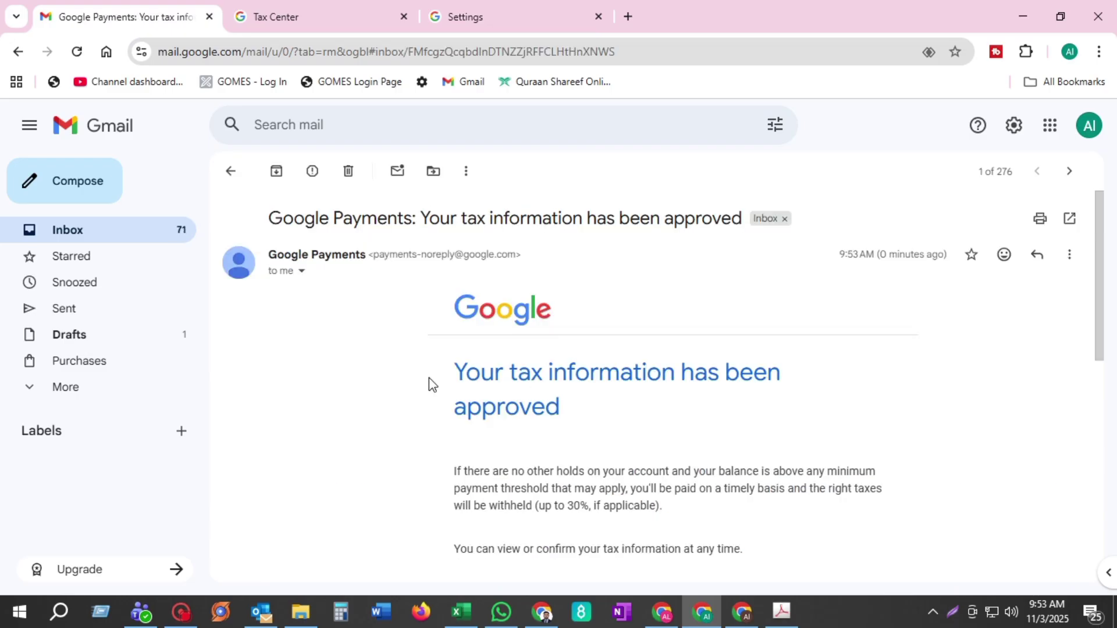
- Return to the Google payments center's tax info page, recheck the W-8BEN form's status and close the page
{"action": "left_click", "coordinate": [299, 4]}
{"action": "scroll", "coordinate": [477, 316], "scroll_direction": "up", "scroll_amount": 1}
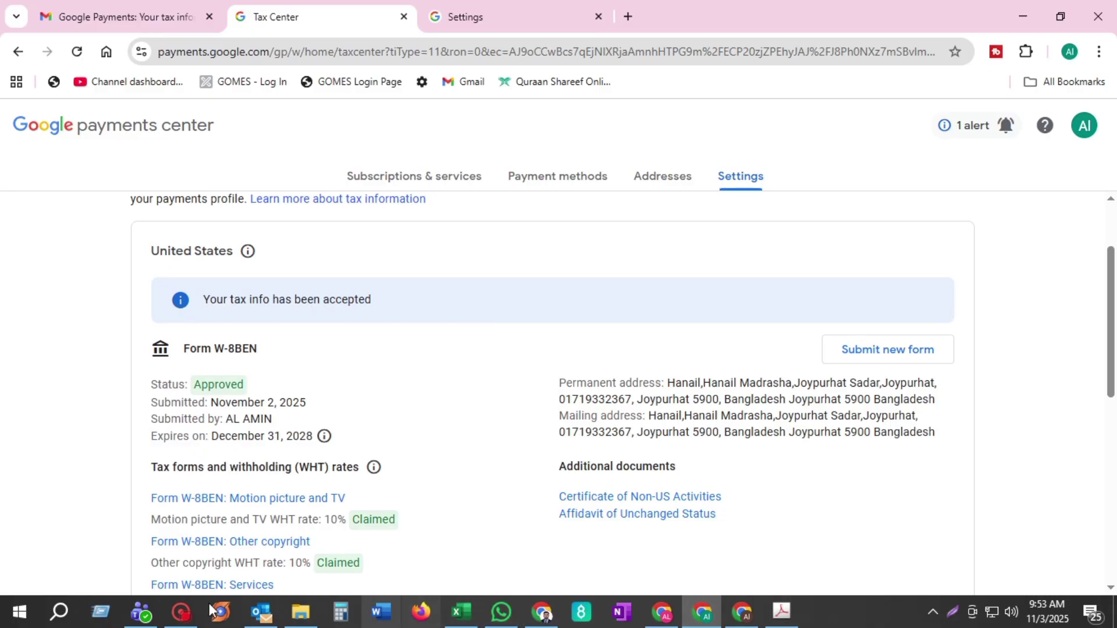
{"action": "key", "text": "ctrl+w"}
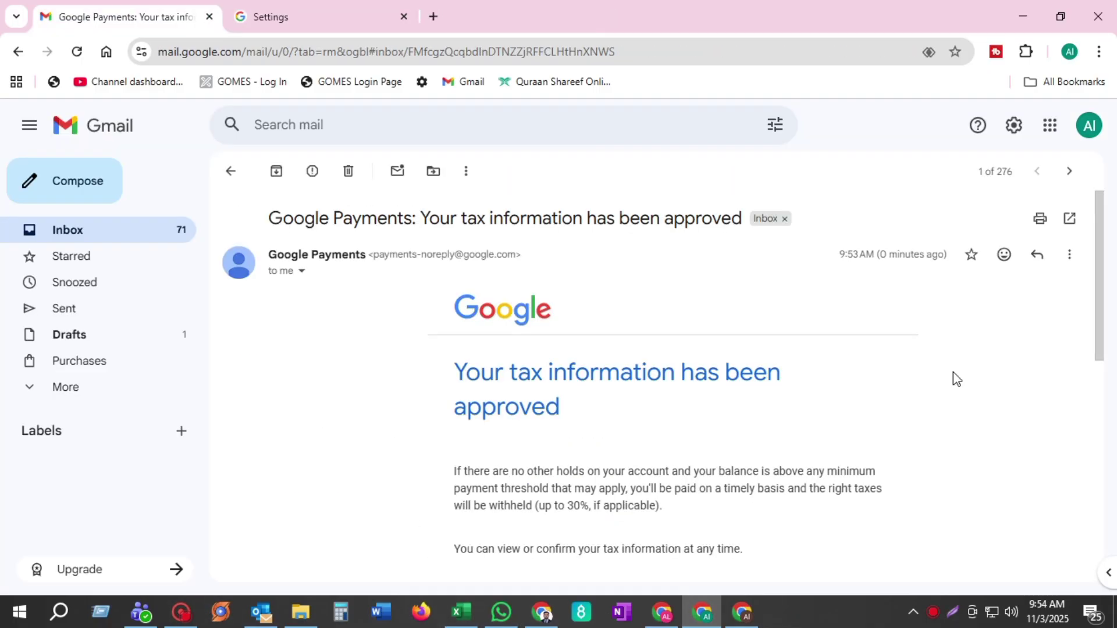